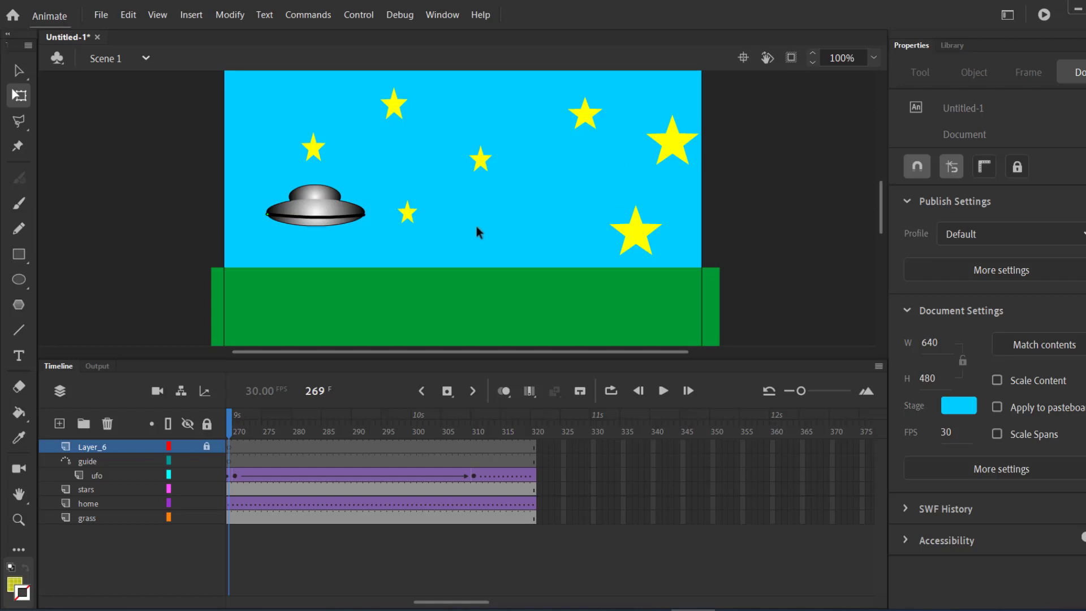
# Step: Test the movie with Ctrl+Enter to play the finished UFO SWF
pyautogui.hotkey('ctrl', 'Return')
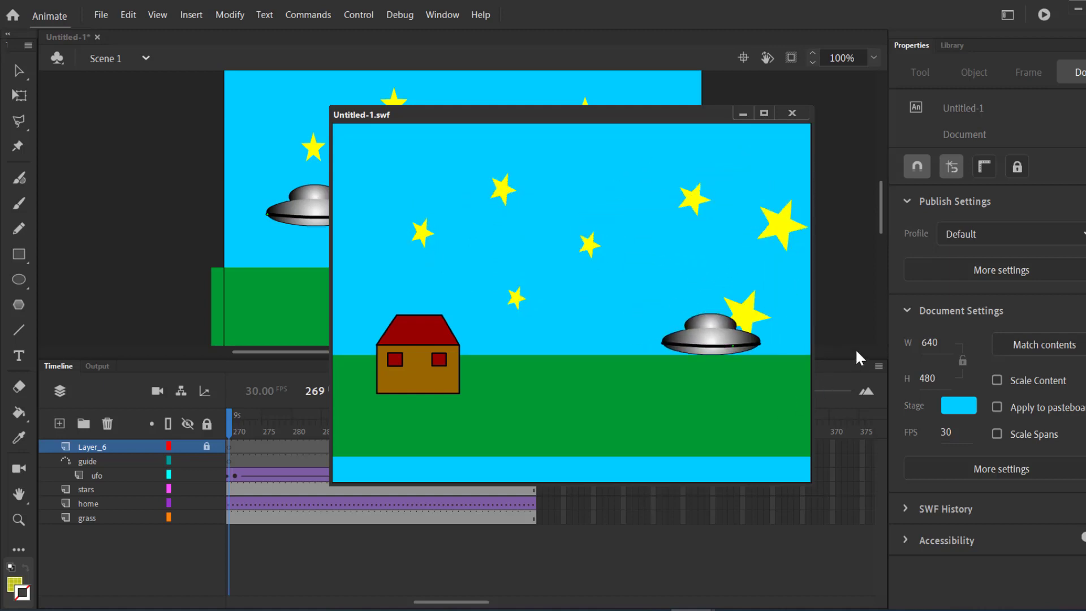
# Step: Close the test player and create a new Standard 640 × 480 document
pyautogui.click(800, 114)
pyautogui.click(94, 15)
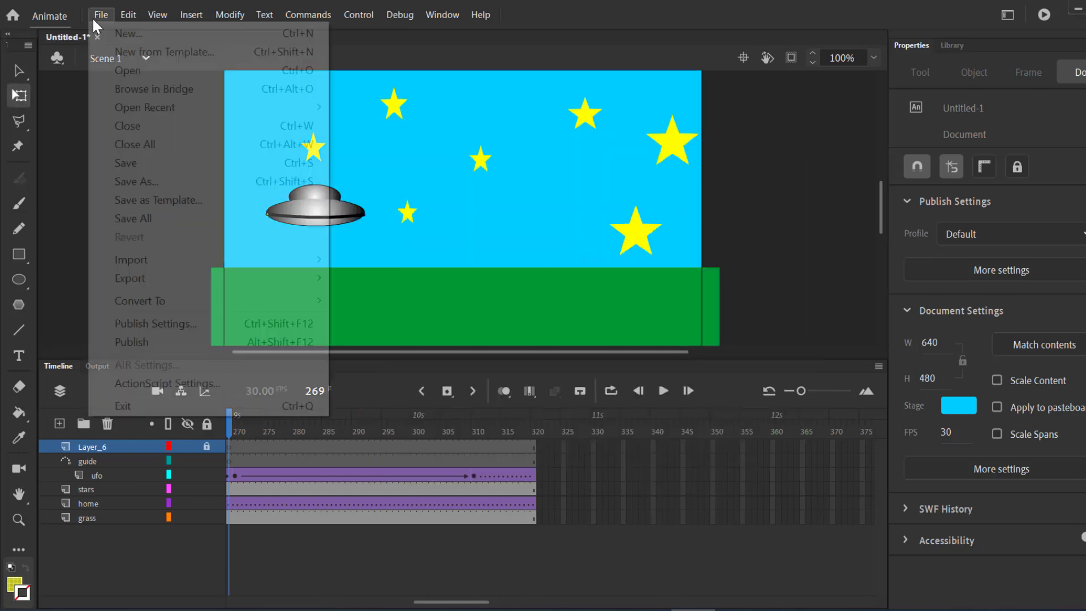
pyautogui.press('Escape')
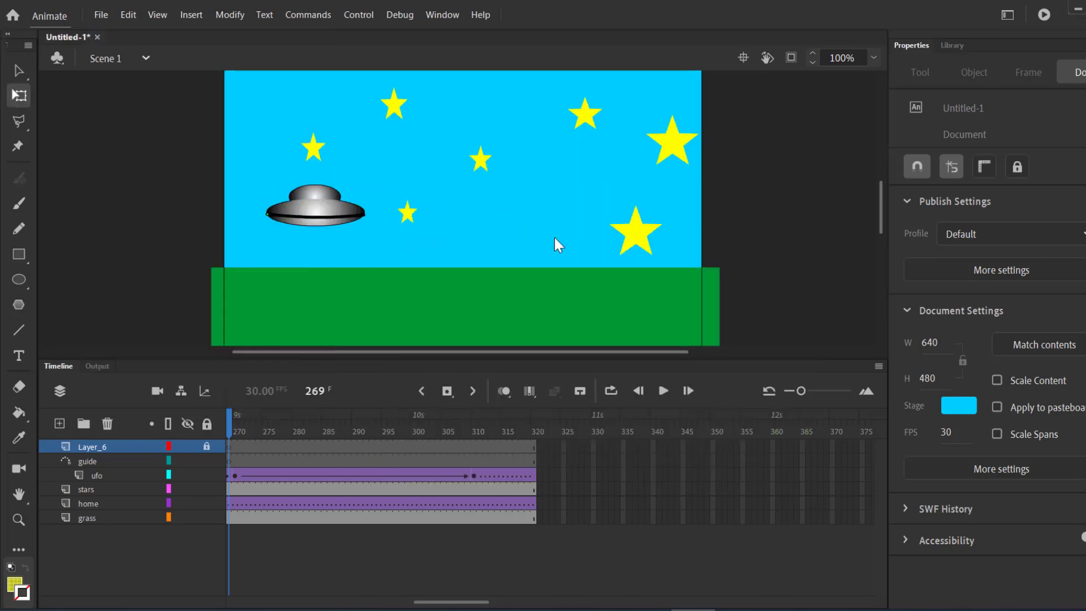
pyautogui.hotkey('ctrl', 'Return')
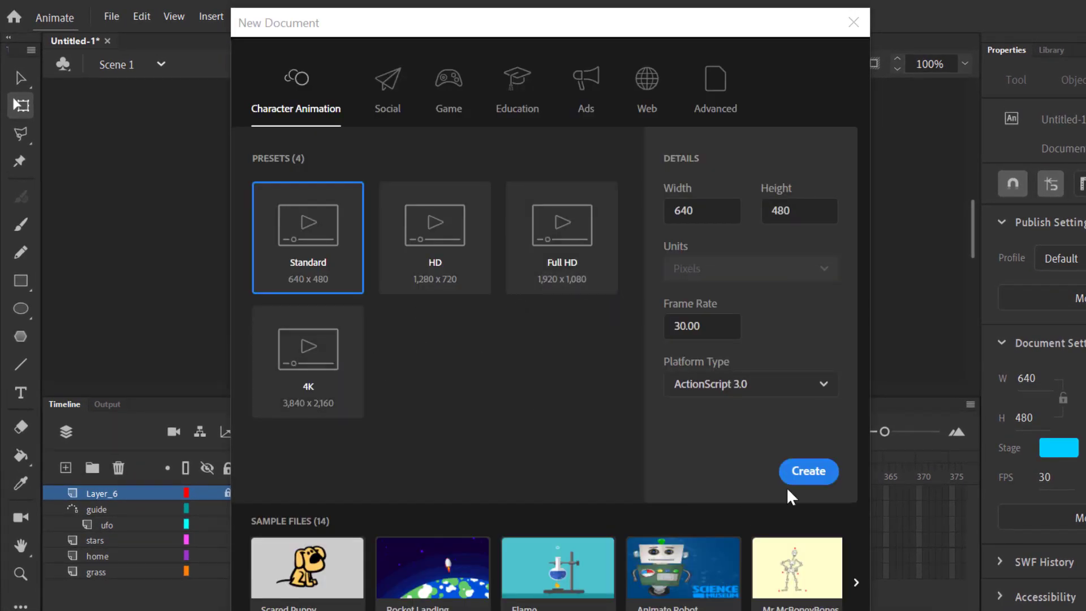
pyautogui.click(810, 475)
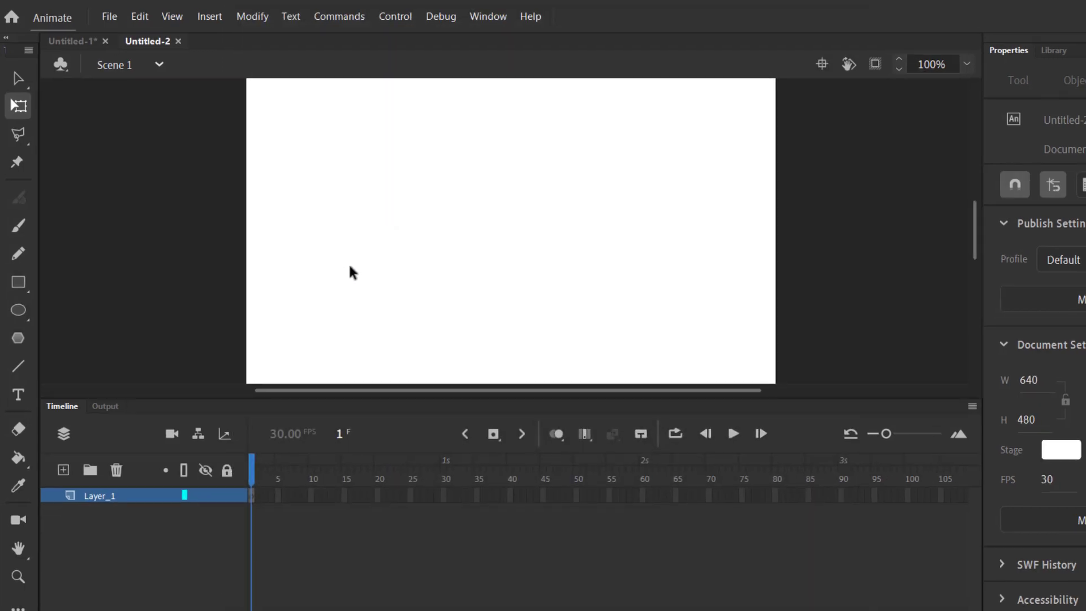
# Step: Create a new movie clip symbol named ufo
pyautogui.click(218, 17)
pyautogui.click(227, 40)
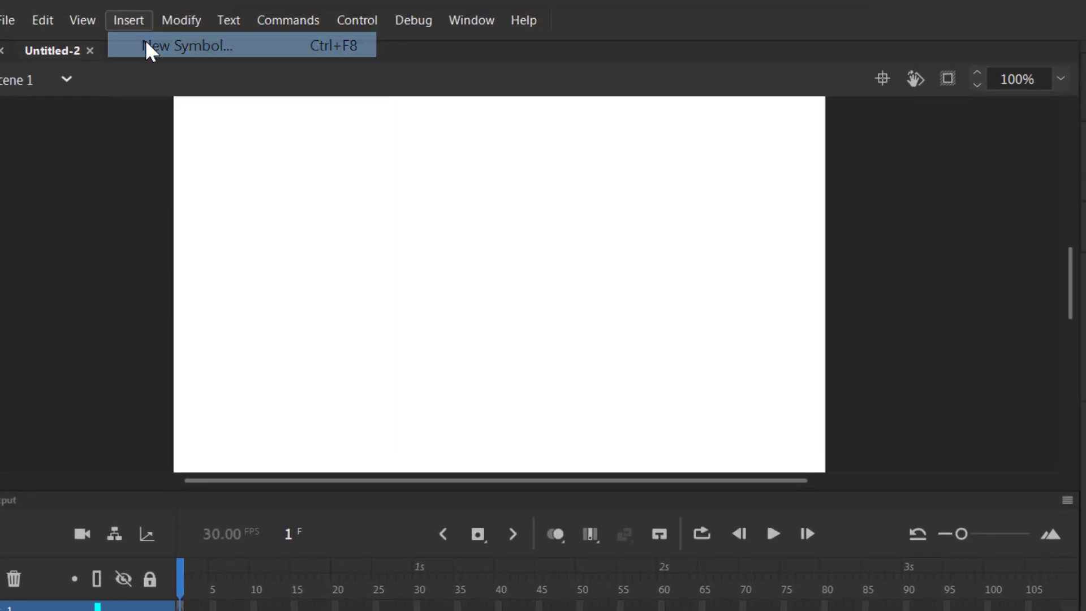
pyautogui.write('ufo')
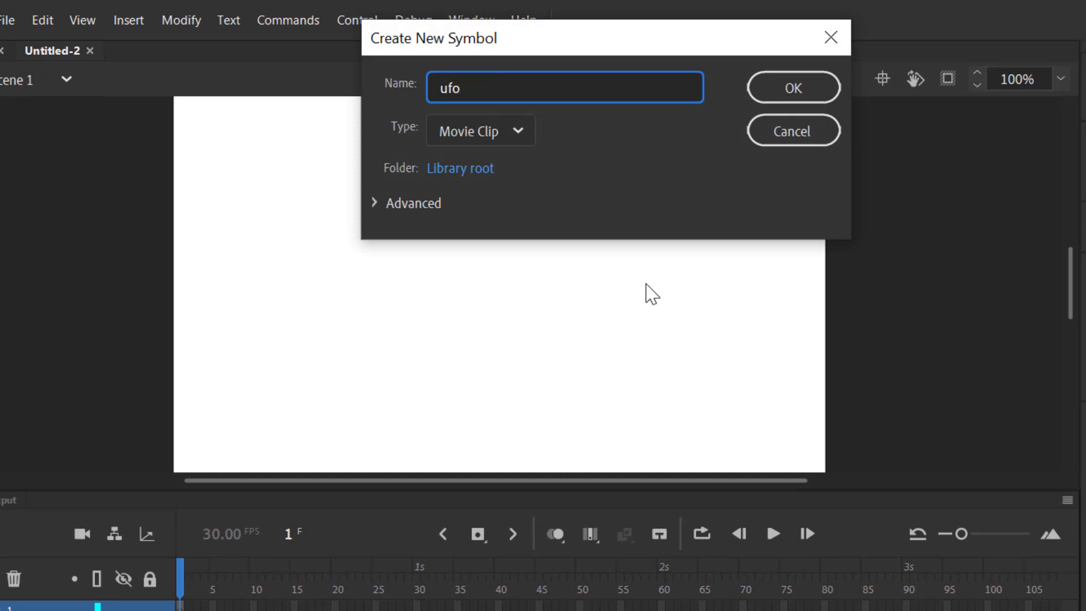
pyautogui.click(790, 97)
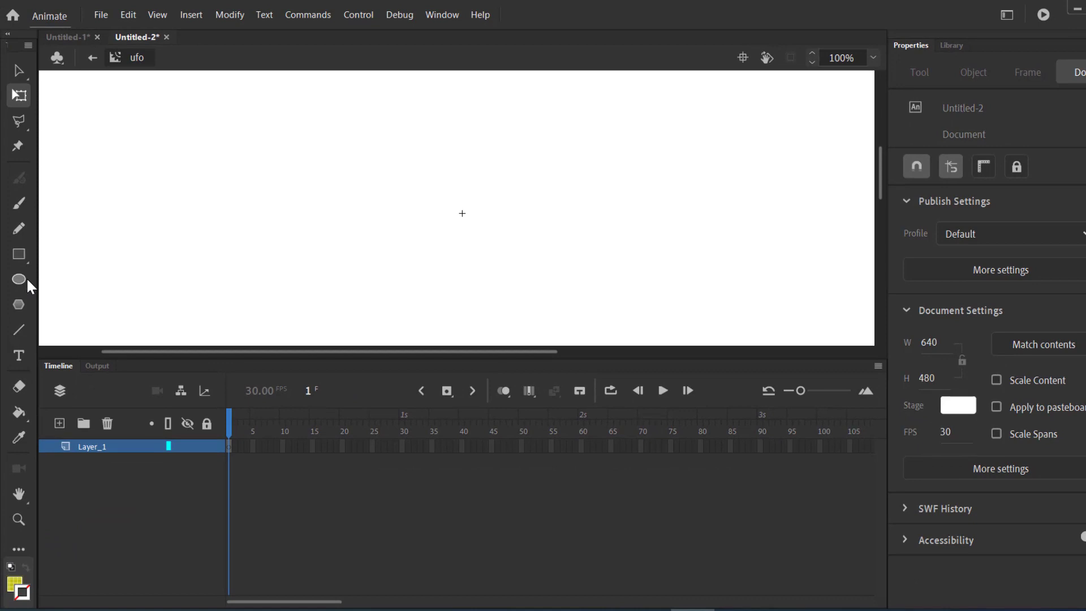
# Step: Draw a dome oval and a wider saucer oval with a 100% grey radial gradient fill
pyautogui.click(0, 371)
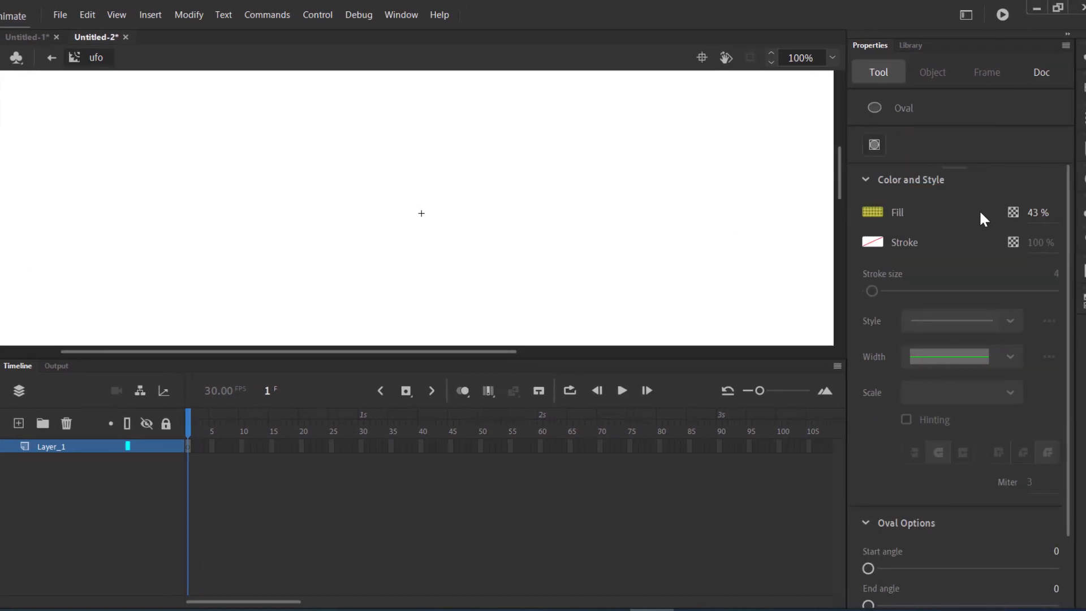
pyautogui.click(1015, 212)
pyautogui.write('100')
pyautogui.press('Return')
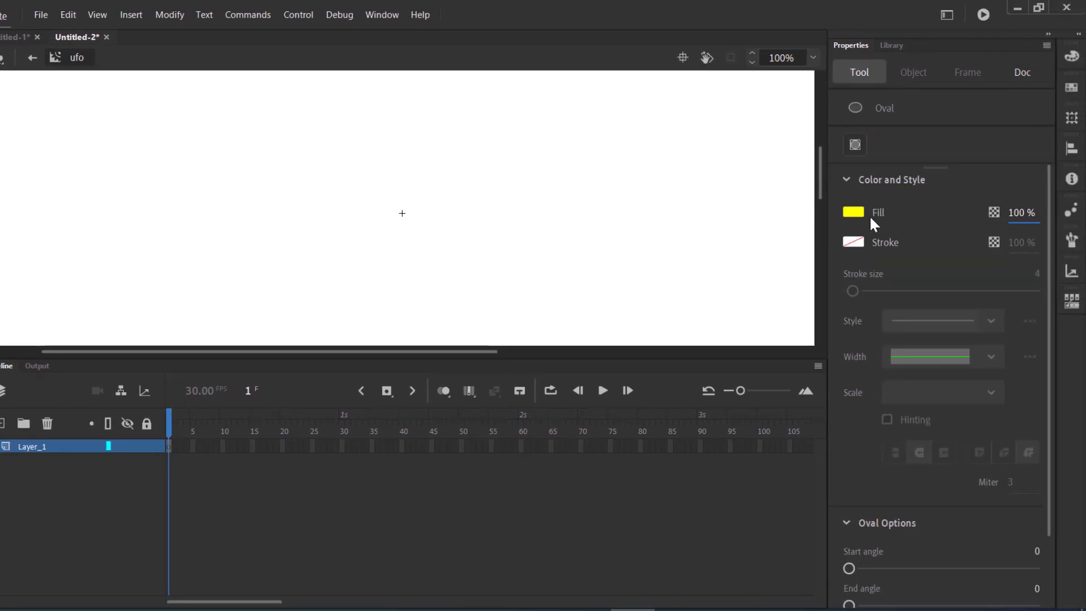
pyautogui.click(851, 213)
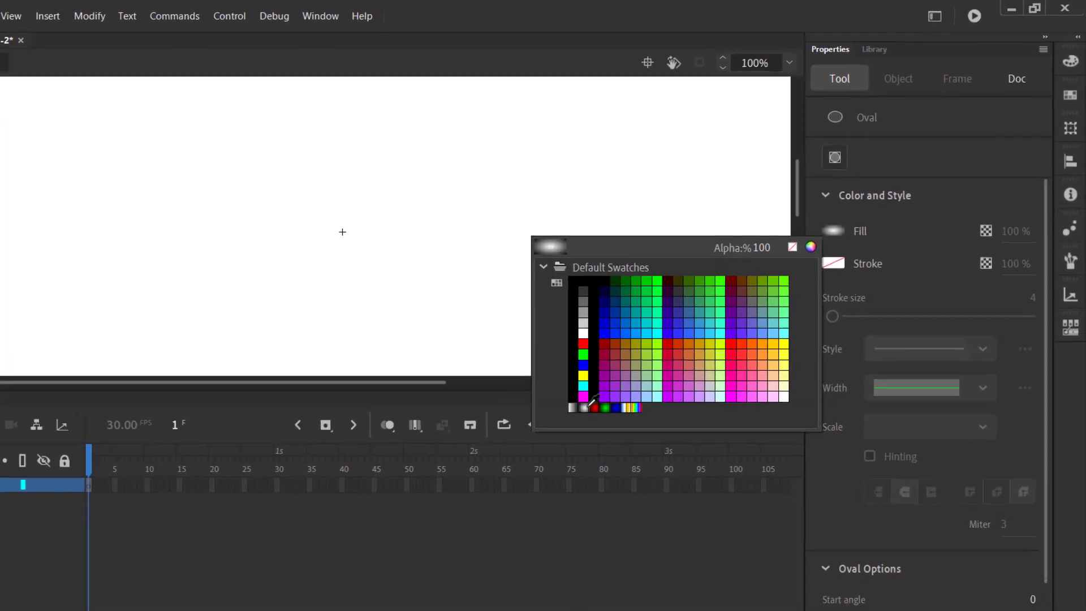
pyautogui.click(588, 405)
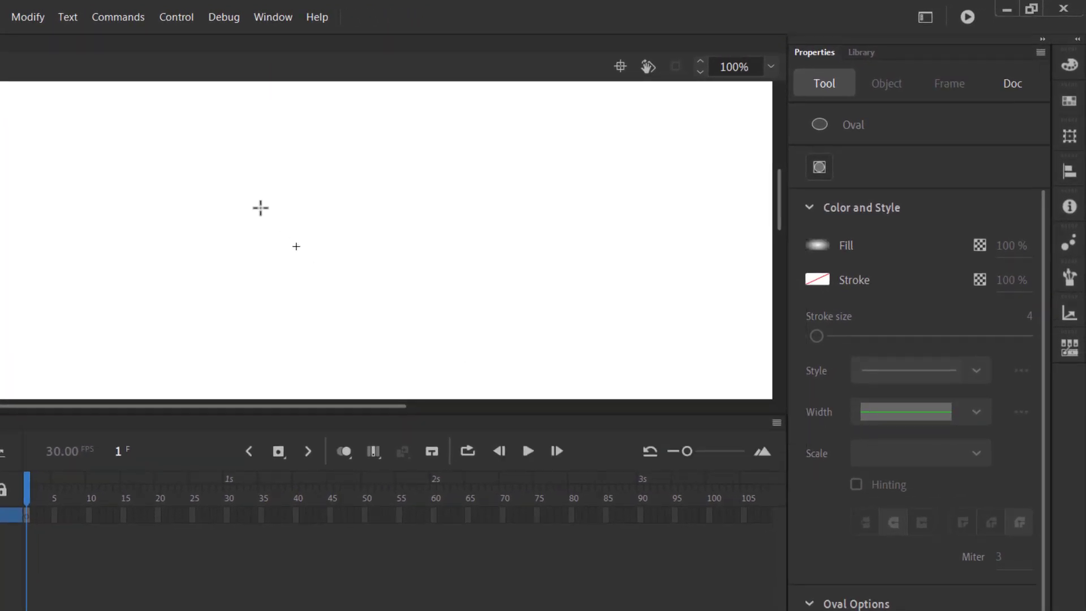
pyautogui.moveTo(268, 210); pyautogui.dragTo(333, 236)
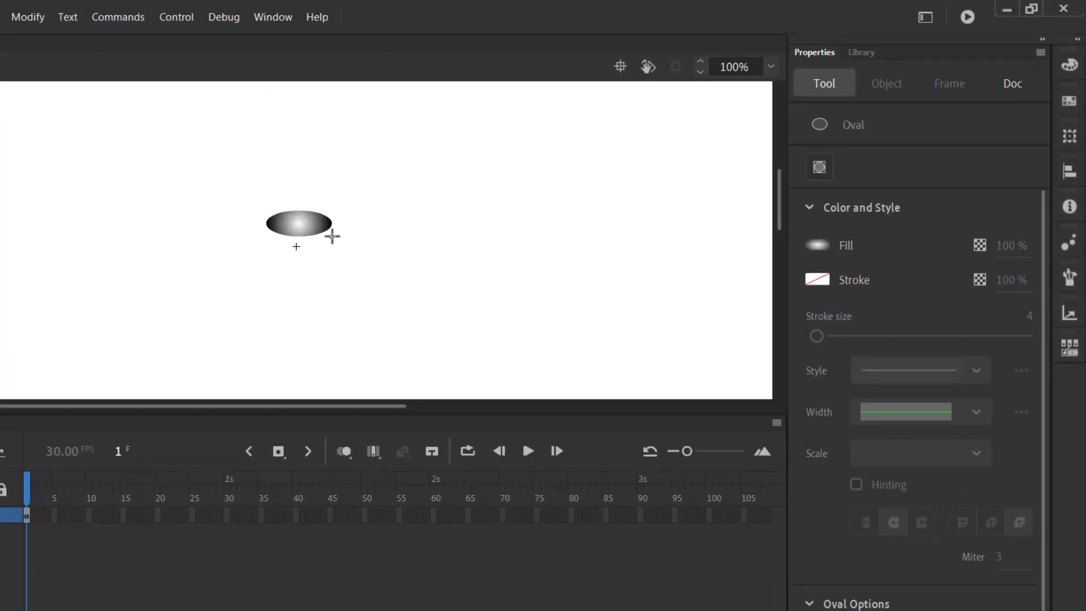
pyautogui.moveTo(234, 229); pyautogui.dragTo(369, 263)
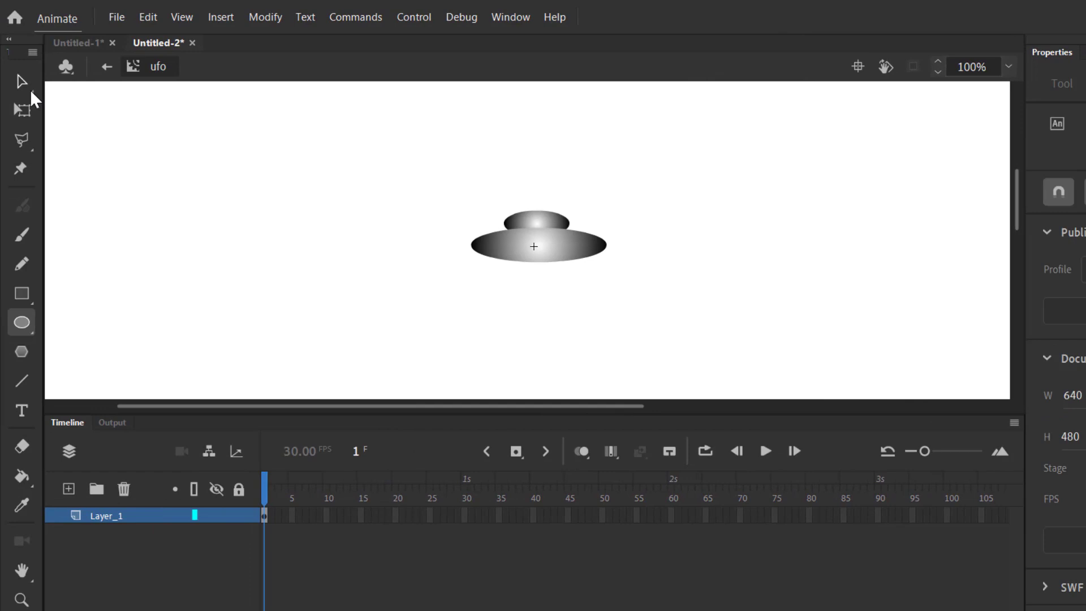
pyautogui.click(31, 93)
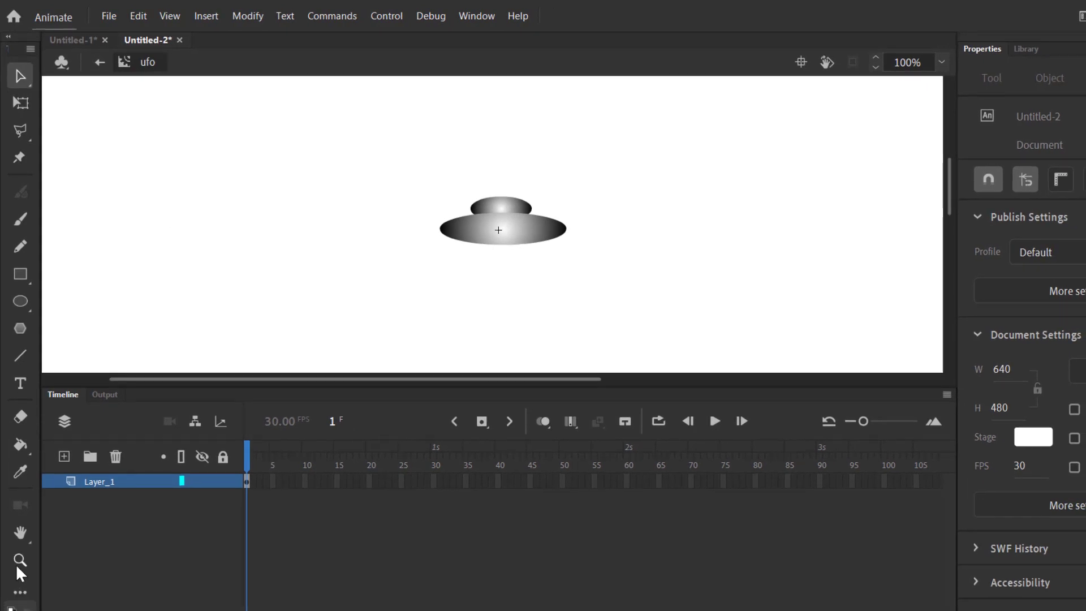
# Step: Zoom in, draw a black line across the lower disc, and bend it downward
pyautogui.click(21, 561)
pyautogui.click(491, 221)
pyautogui.click(491, 222)
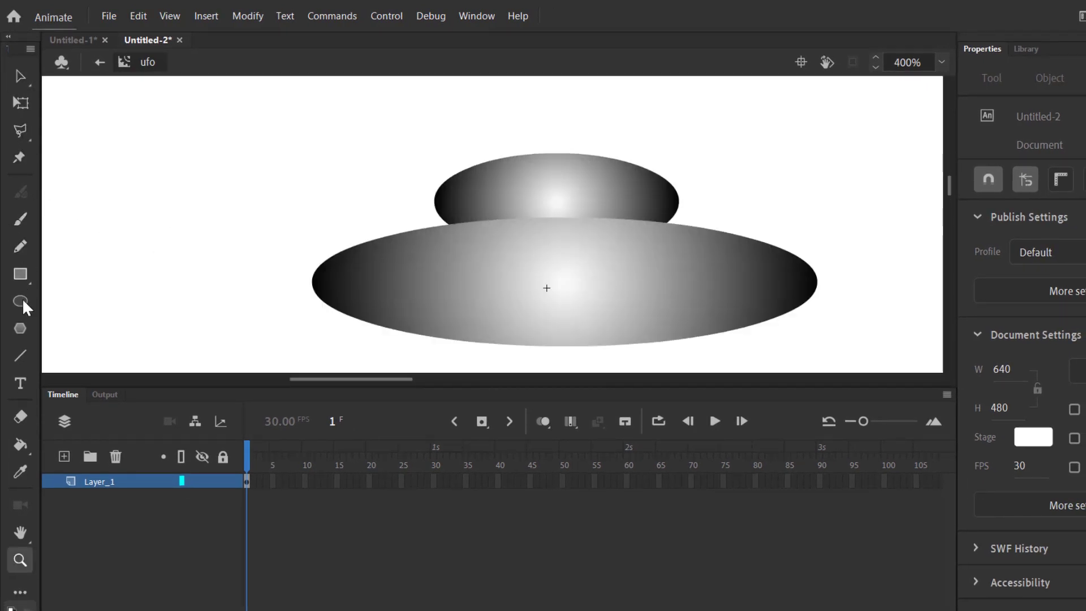
pyautogui.click(20, 358)
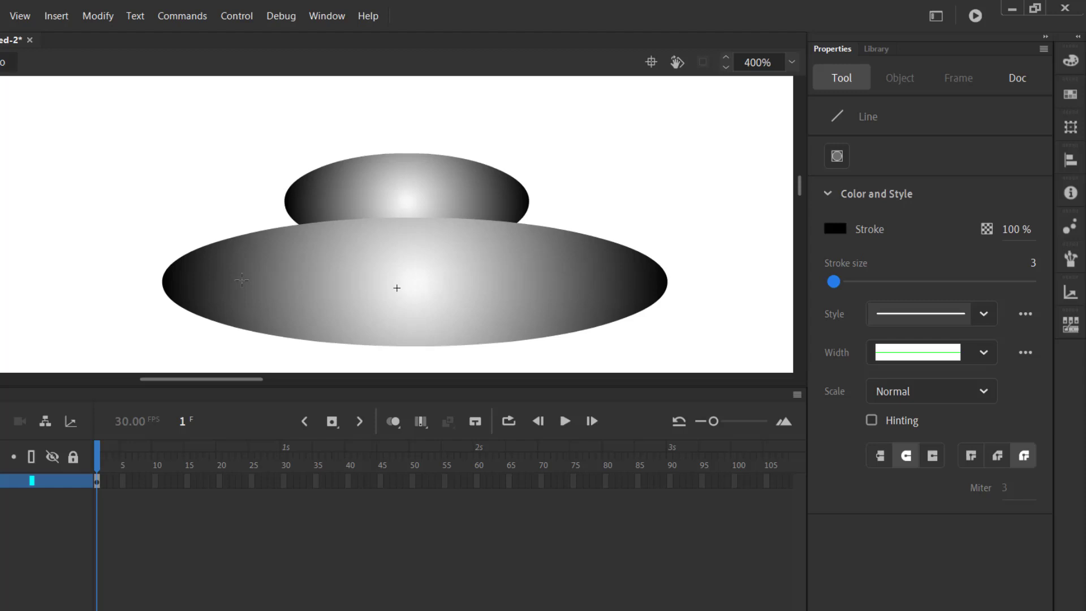
pyautogui.moveTo(162, 279); pyautogui.dragTo(658, 282)
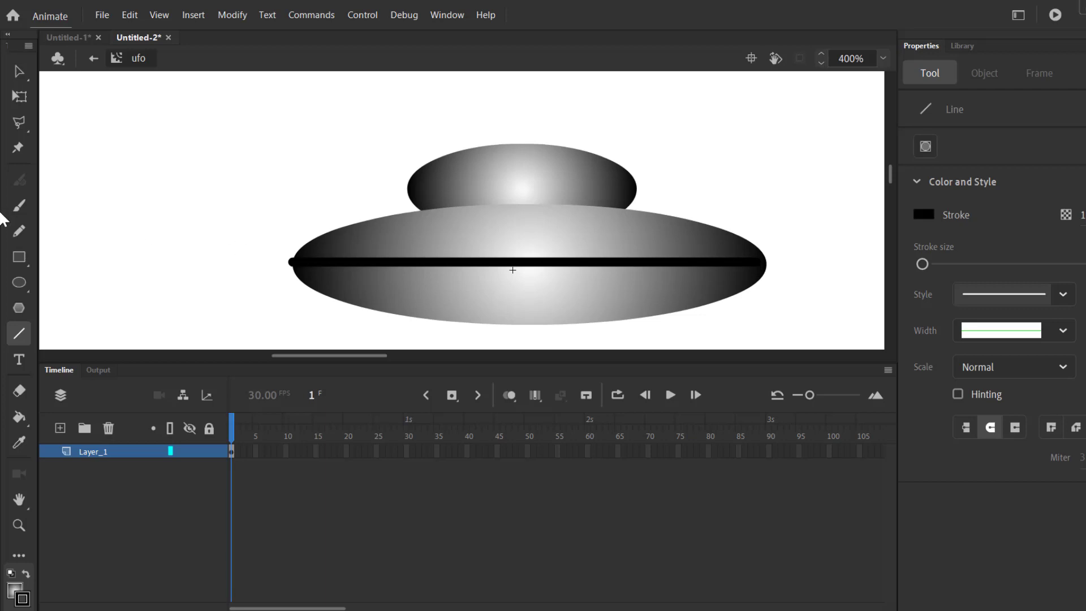
pyautogui.click(18, 71)
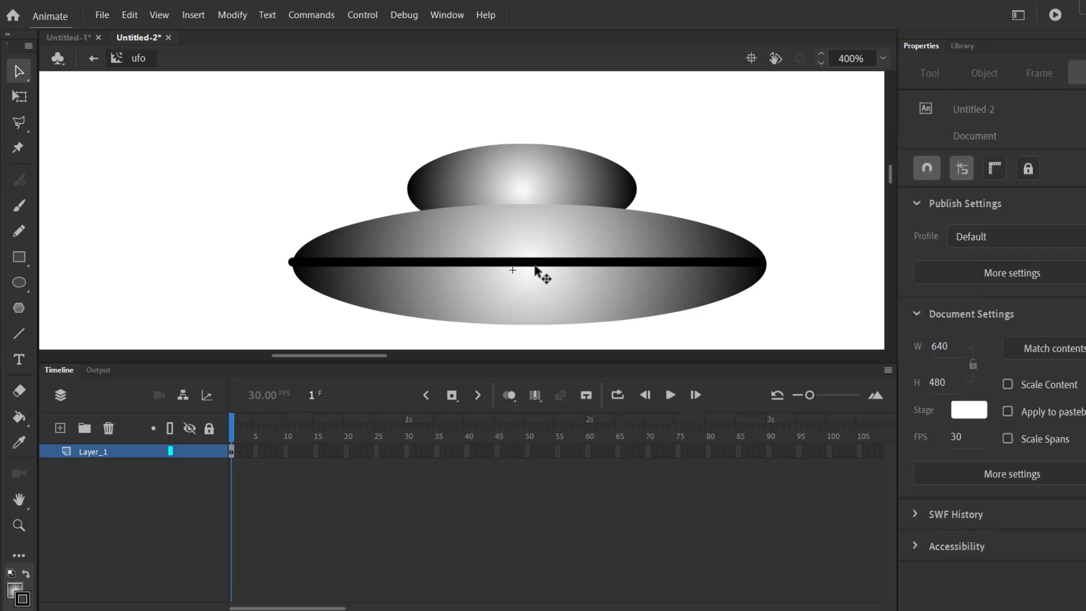
pyautogui.moveTo(530, 264); pyautogui.dragTo(534, 277)
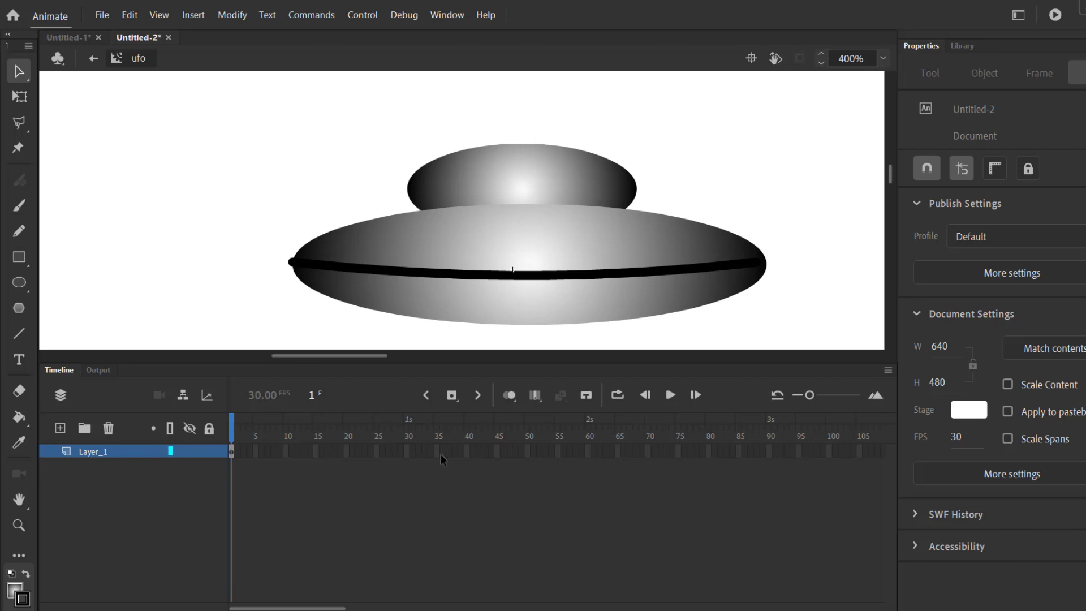
# Step: Extend Layer_1 to frame 40, add Layer_2, and set the brush fill to bright green
pyautogui.rightClick(463, 453)
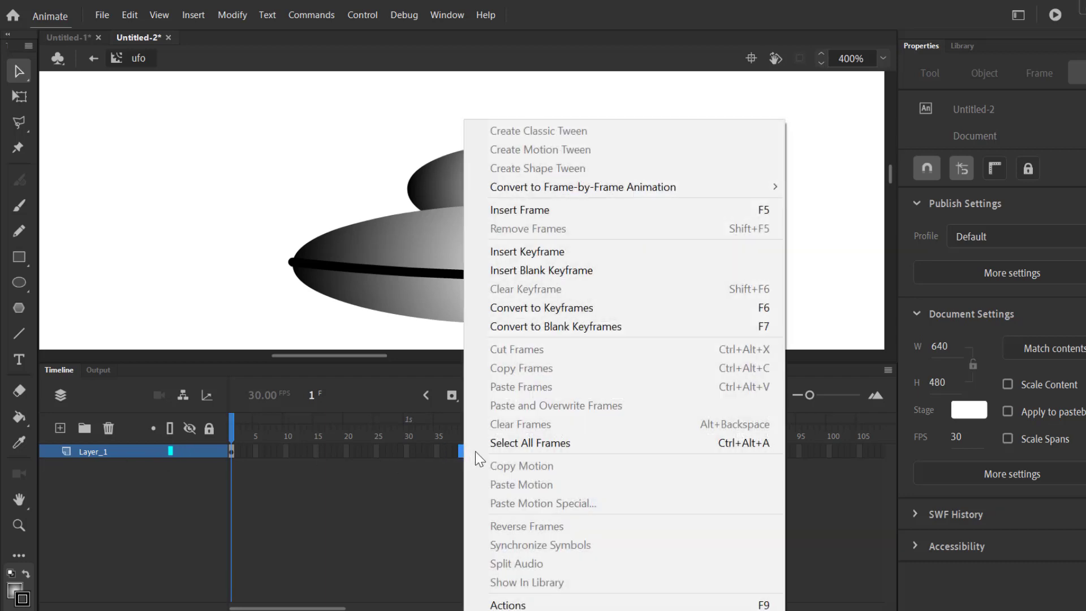
pyautogui.click(545, 210)
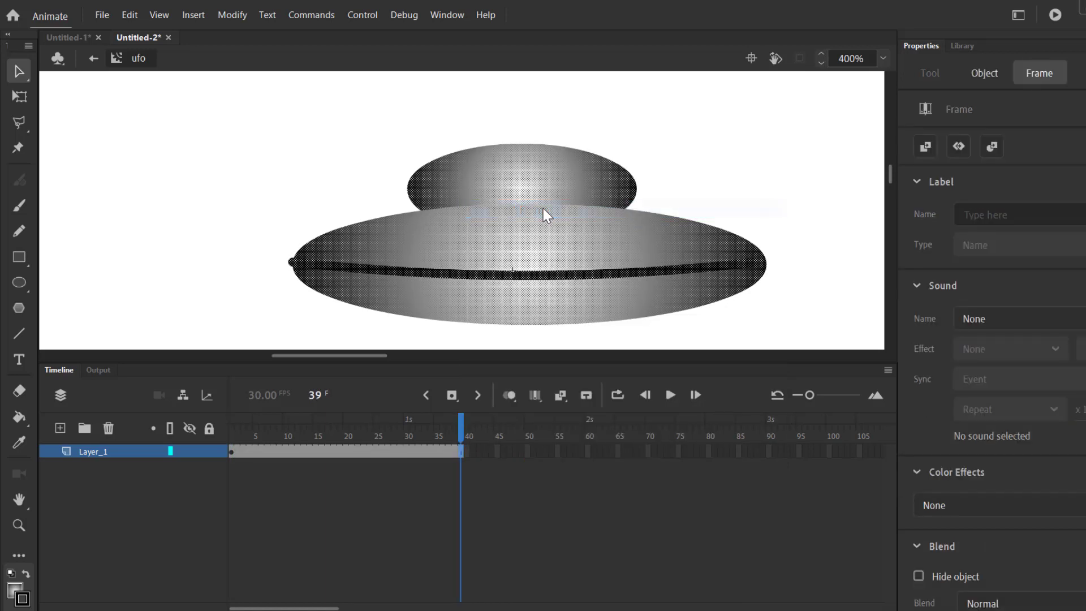
pyautogui.click(60, 428)
pyautogui.click(233, 453)
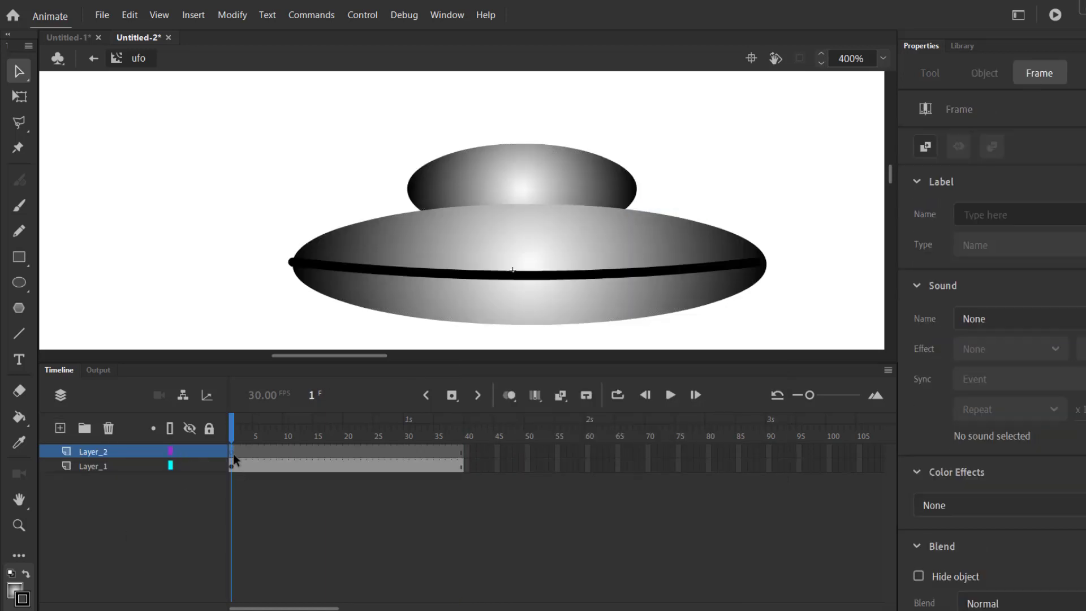
pyautogui.click(23, 206)
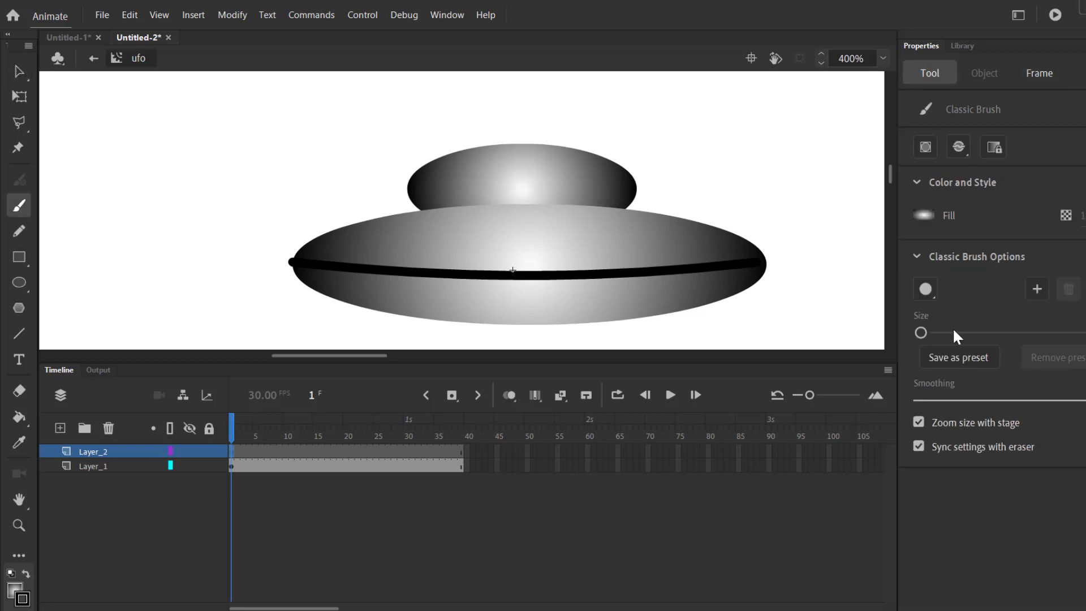
pyautogui.click(928, 216)
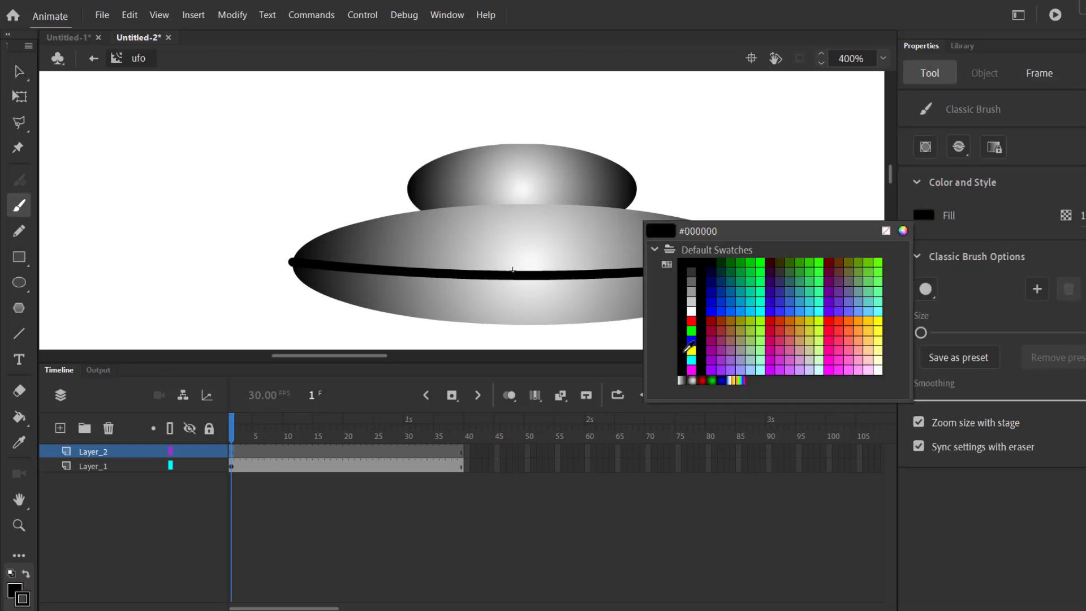
pyautogui.click(692, 331)
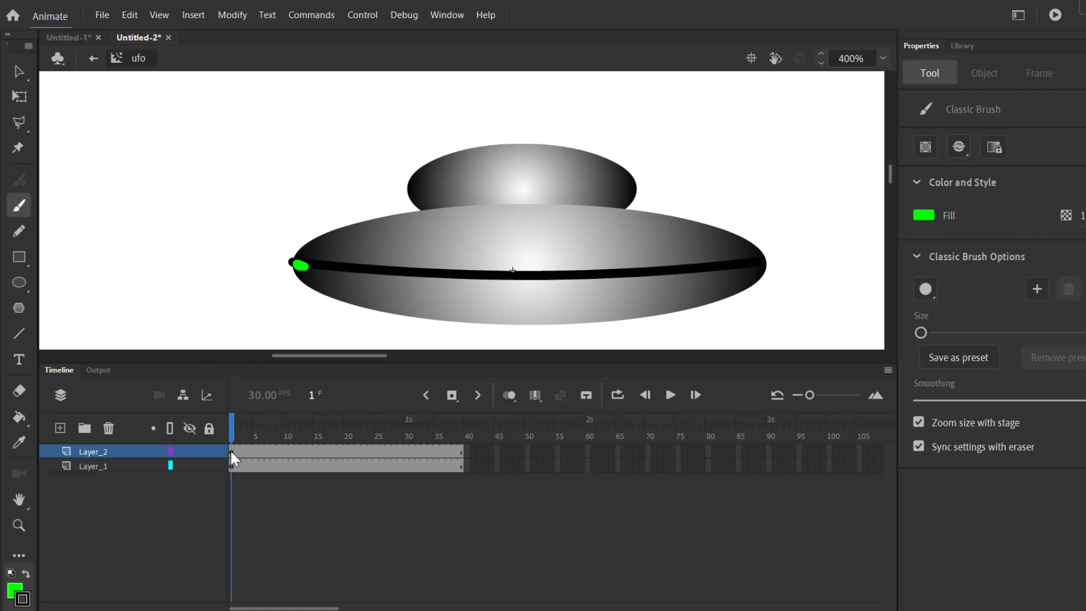
# Step: Convert the green light into a motion tween symbol
pyautogui.click(18, 73)
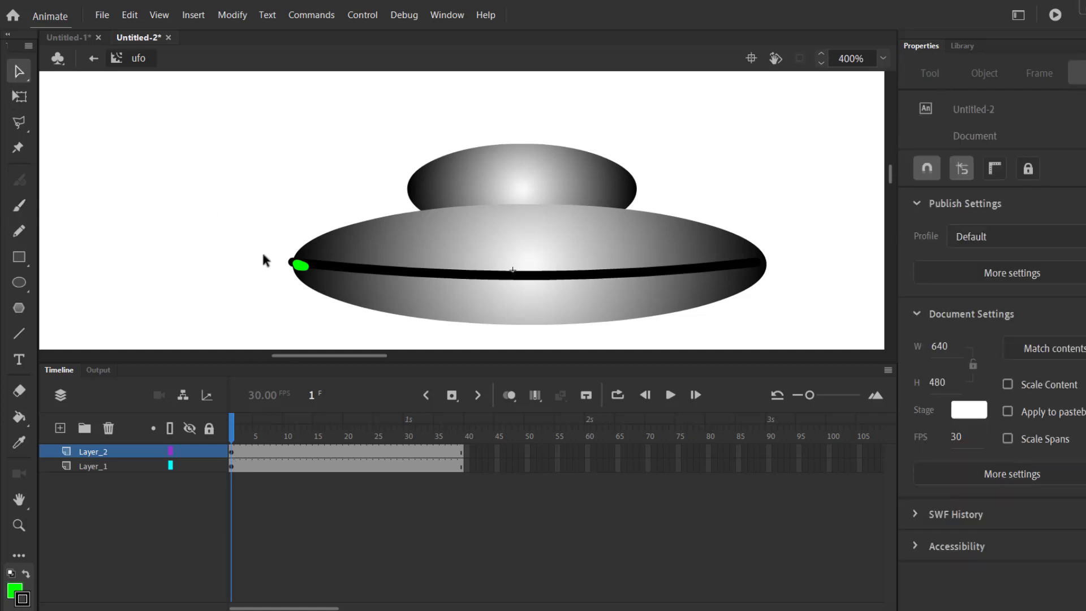
pyautogui.click(300, 266)
pyautogui.rightClick(300, 266)
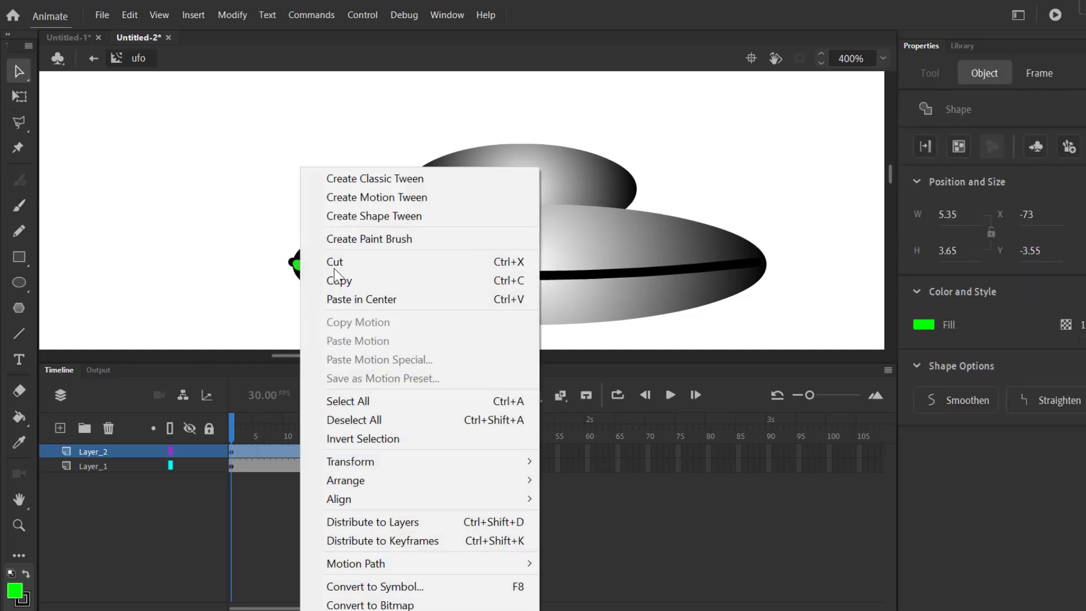
pyautogui.click(387, 197)
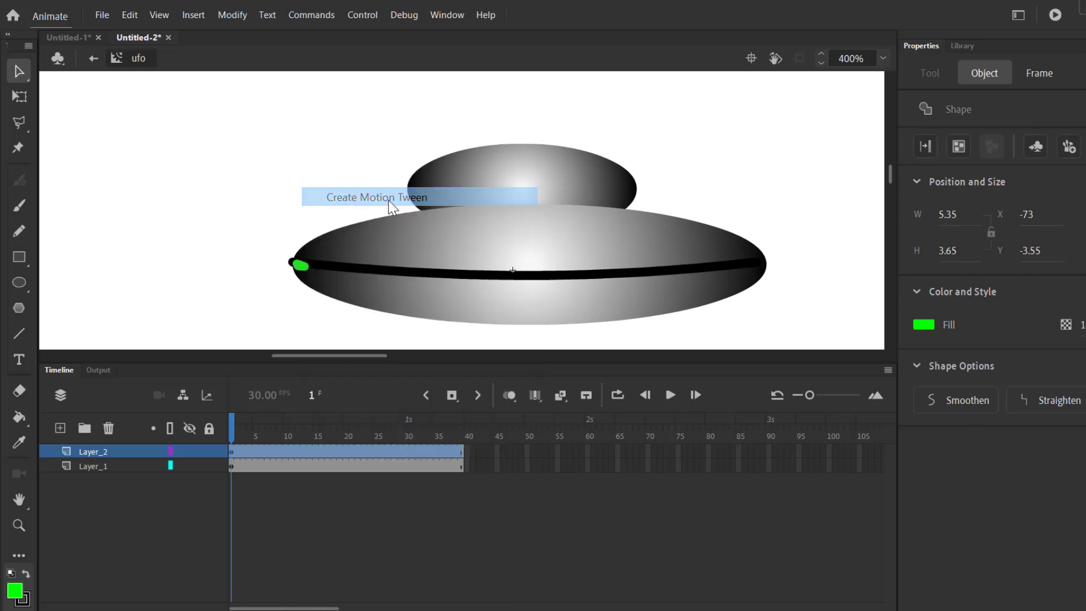
pyautogui.click(656, 362)
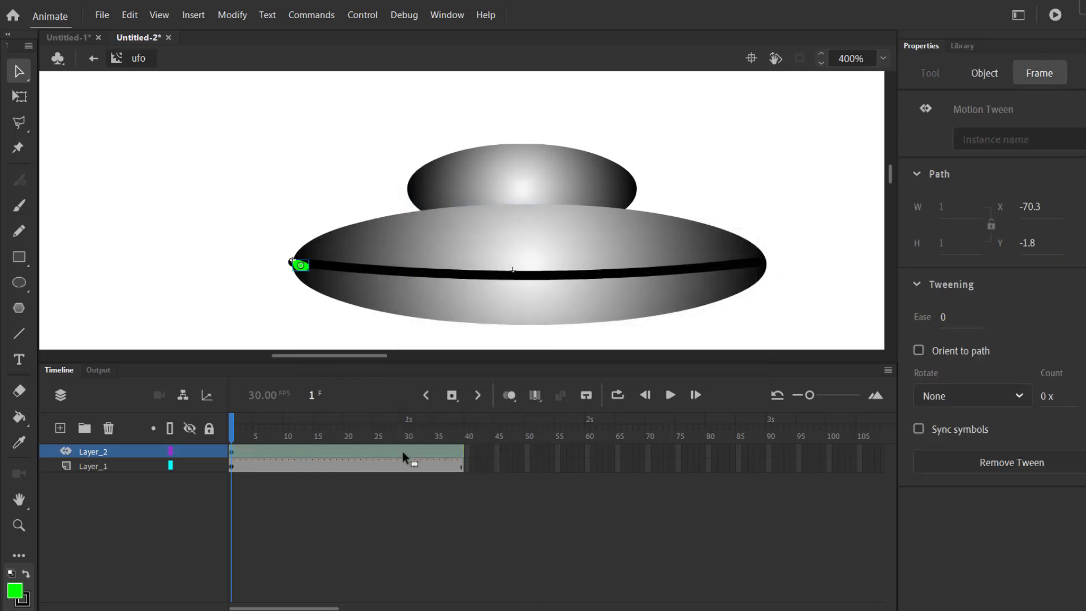
# Step: At frame 39, move the light to the saucer's right edge, curve its path, and preview
pyautogui.click(461, 452)
pyautogui.rightClick(460, 452)
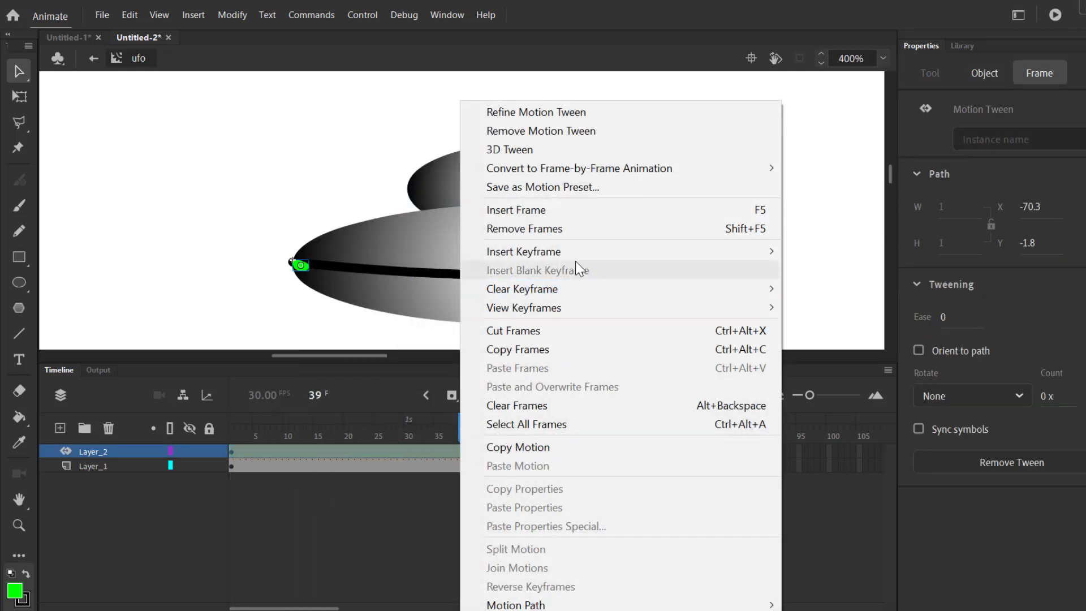
pyautogui.moveTo(583, 253)
pyautogui.click(817, 363)
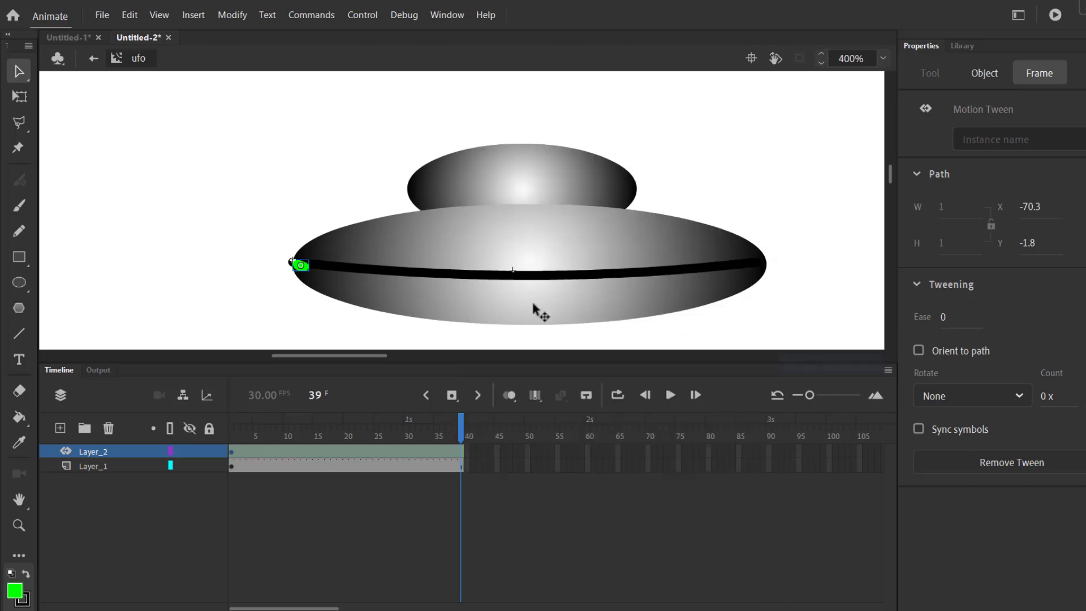
pyautogui.moveTo(308, 272); pyautogui.dragTo(767, 265)
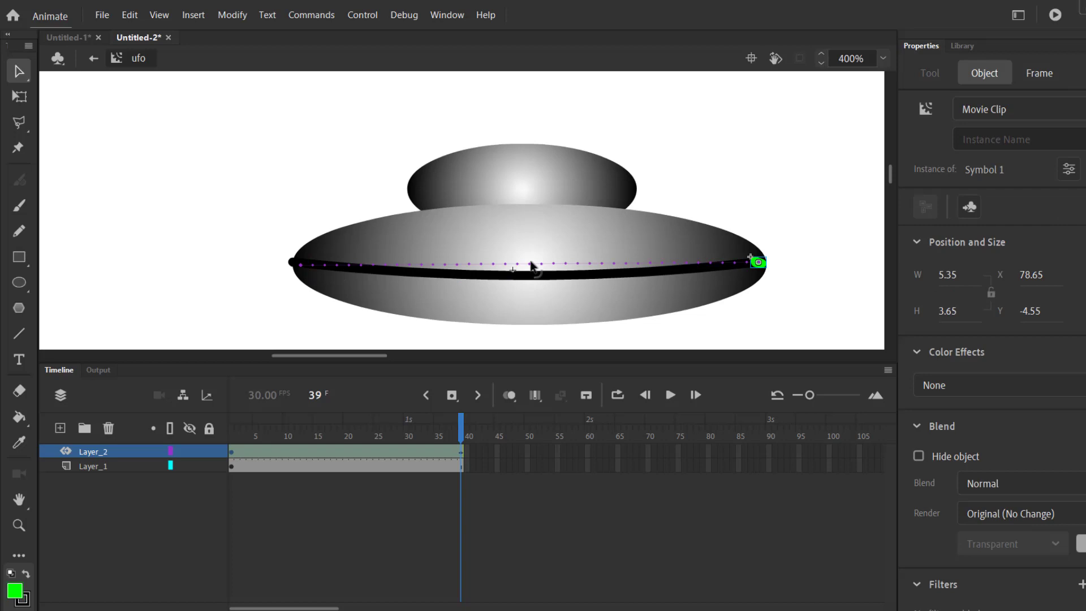
pyautogui.moveTo(529, 264); pyautogui.dragTo(533, 275)
pyautogui.press('Return')
pyautogui.click(675, 395)
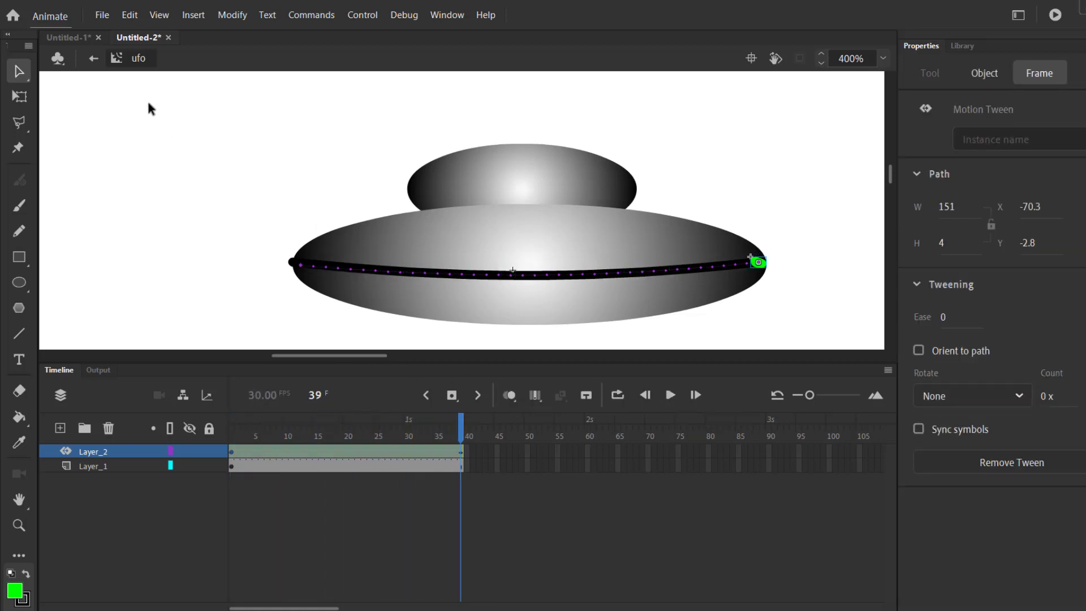
# Step: Return to Scene 1 and place a ufo instance from the Library left of the stage
pyautogui.click(94, 59)
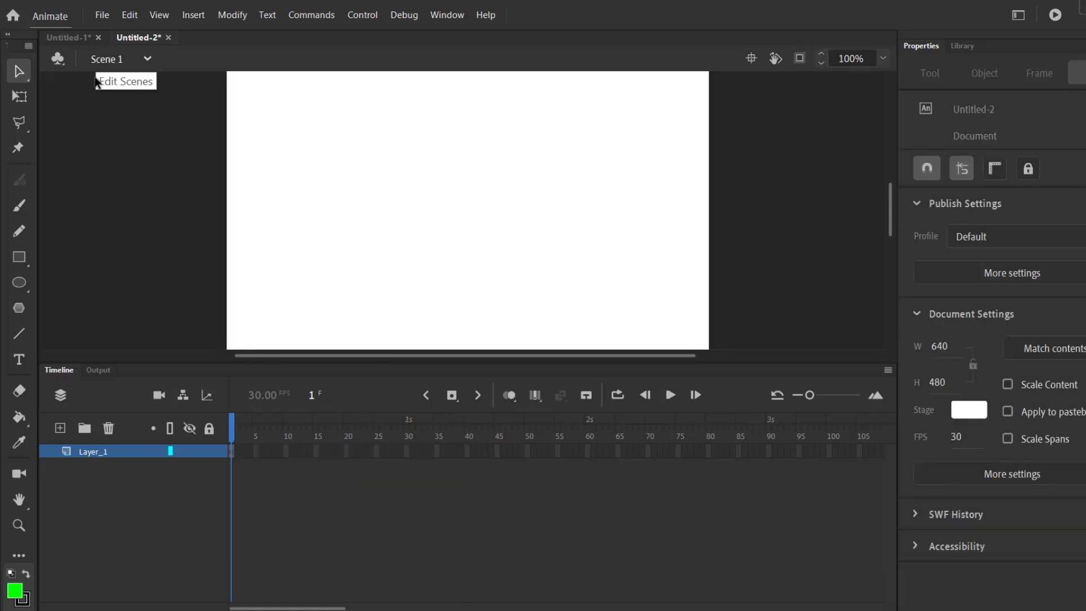
pyautogui.click(952, 46)
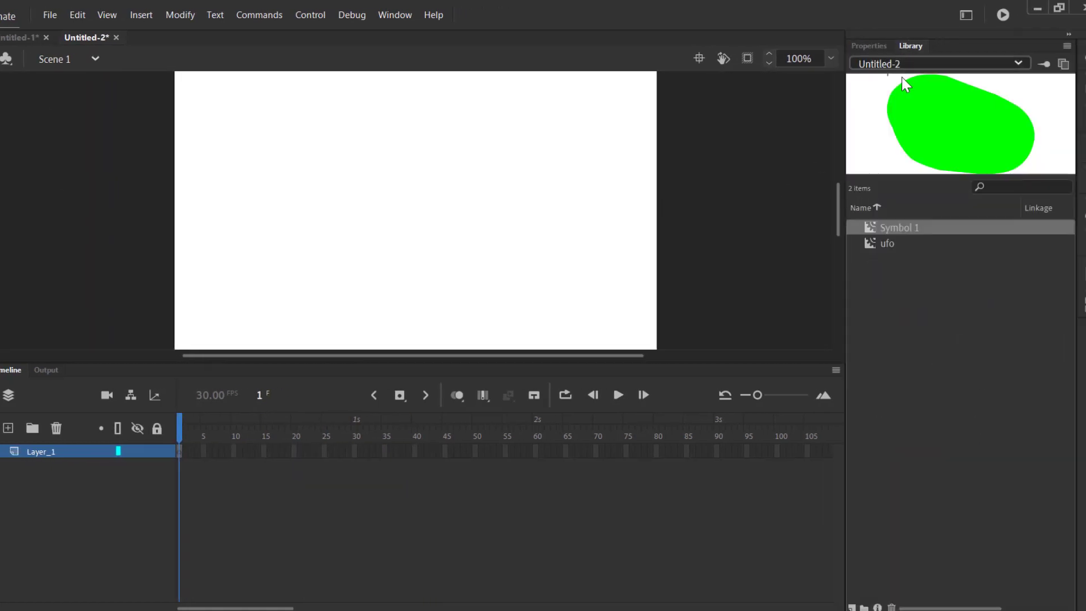
pyautogui.click(877, 243)
pyautogui.moveTo(874, 247); pyautogui.dragTo(107, 156)
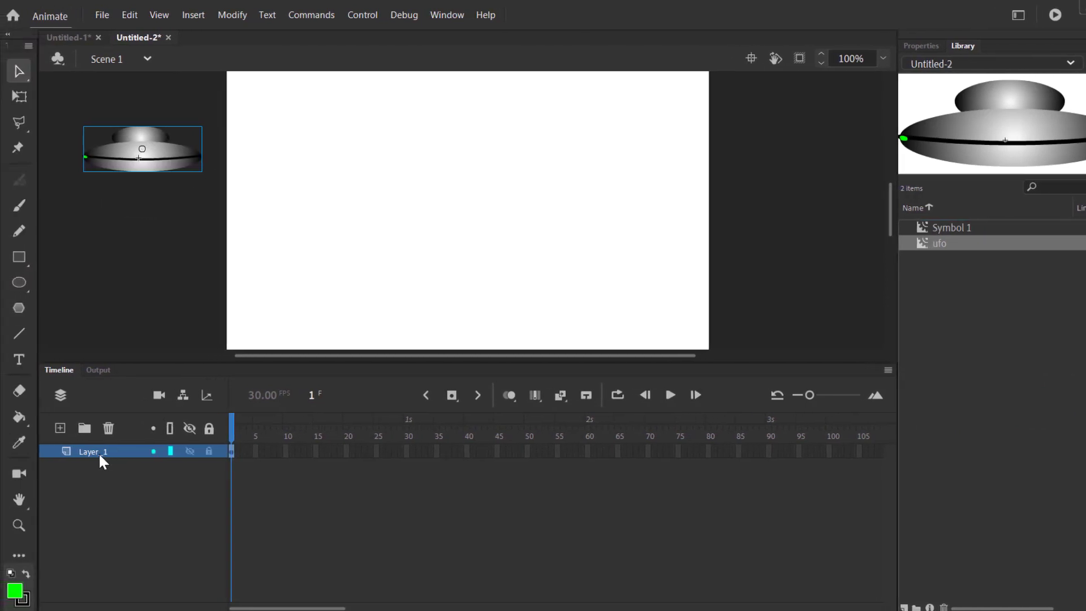
# Step: Rename Layer_1 to ufo
pyautogui.doubleClick(99, 452)
pyautogui.write('ufo')
pyautogui.press('Return')
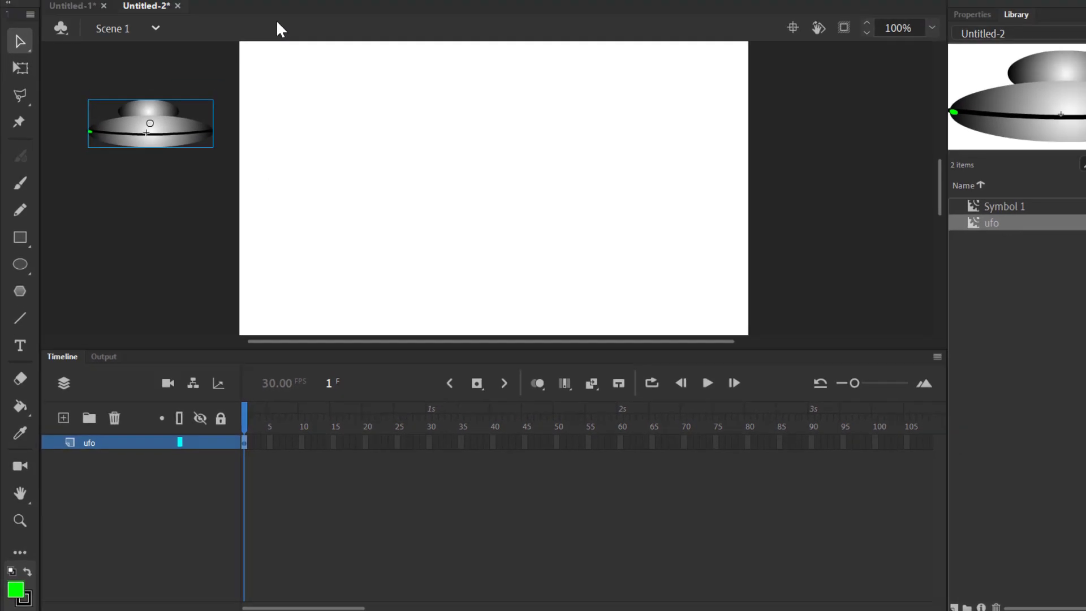
# Step: Create a new movie clip symbol named star
pyautogui.click(189, 9)
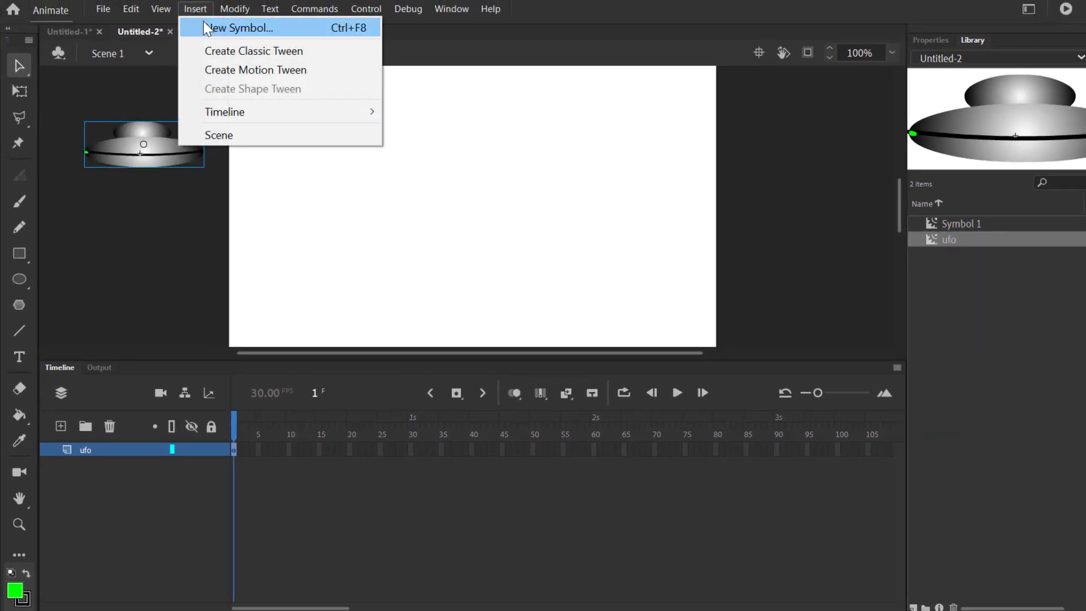
pyautogui.click(202, 26)
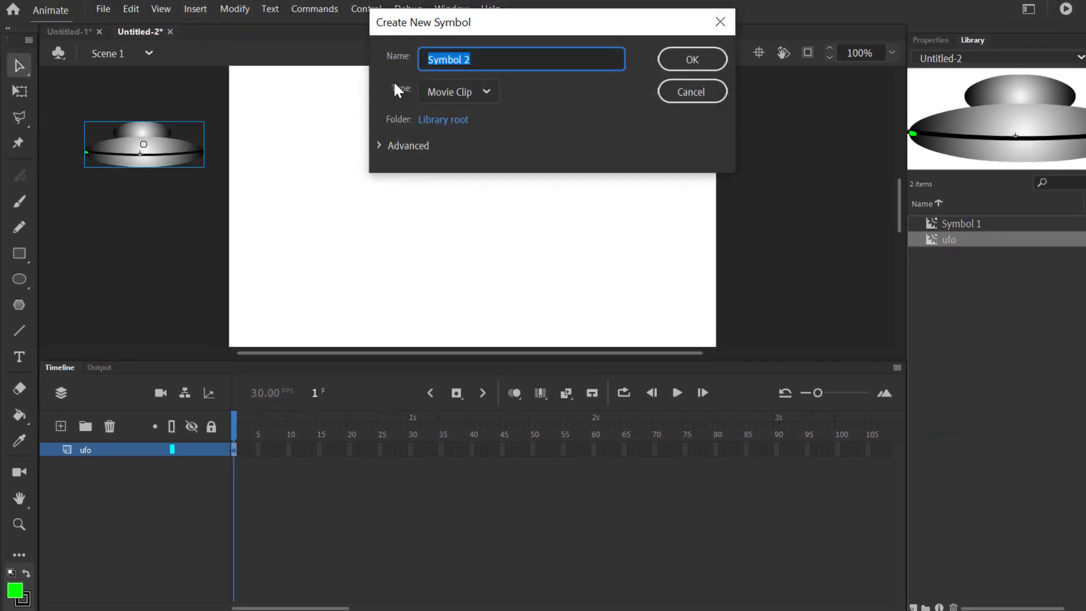
pyautogui.write('star')
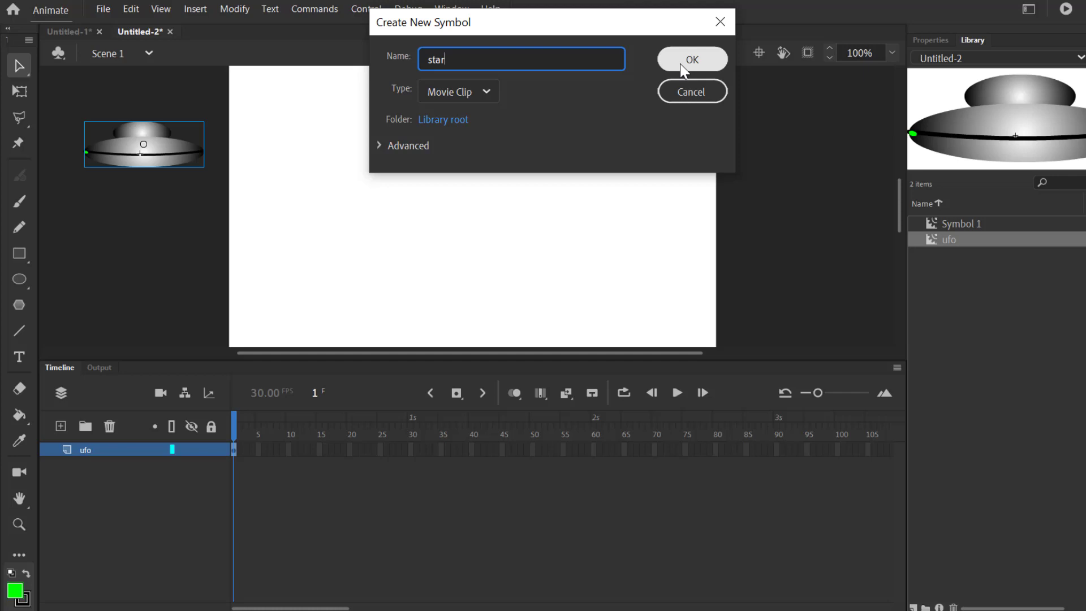
pyautogui.click(691, 59)
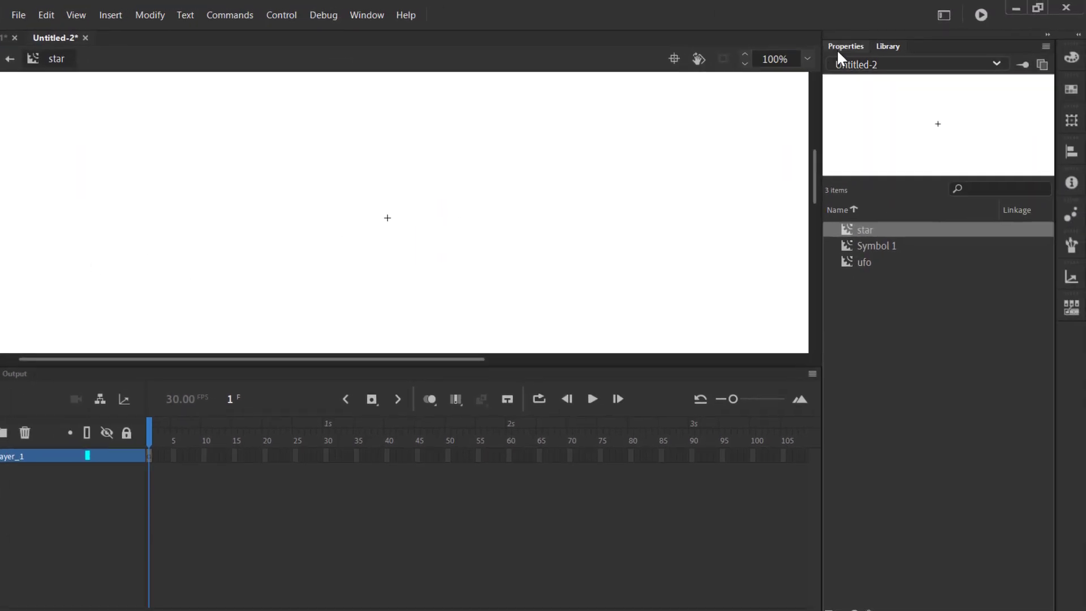
# Step: Set the PolyStar tool to yellow fill, no stroke, and star style
pyautogui.click(837, 48)
pyautogui.click(849, 218)
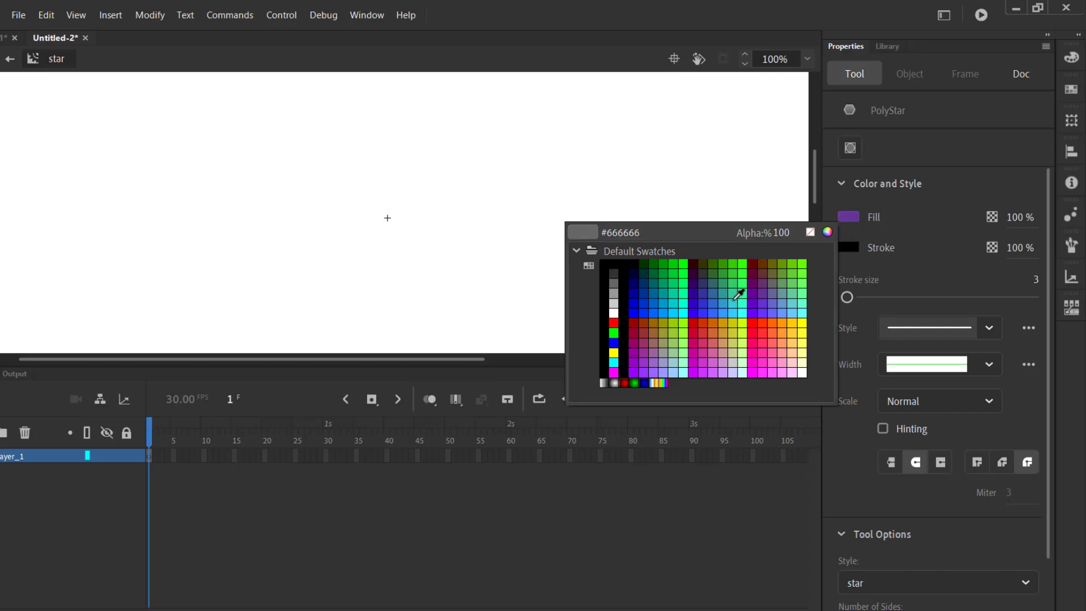
pyautogui.click(614, 353)
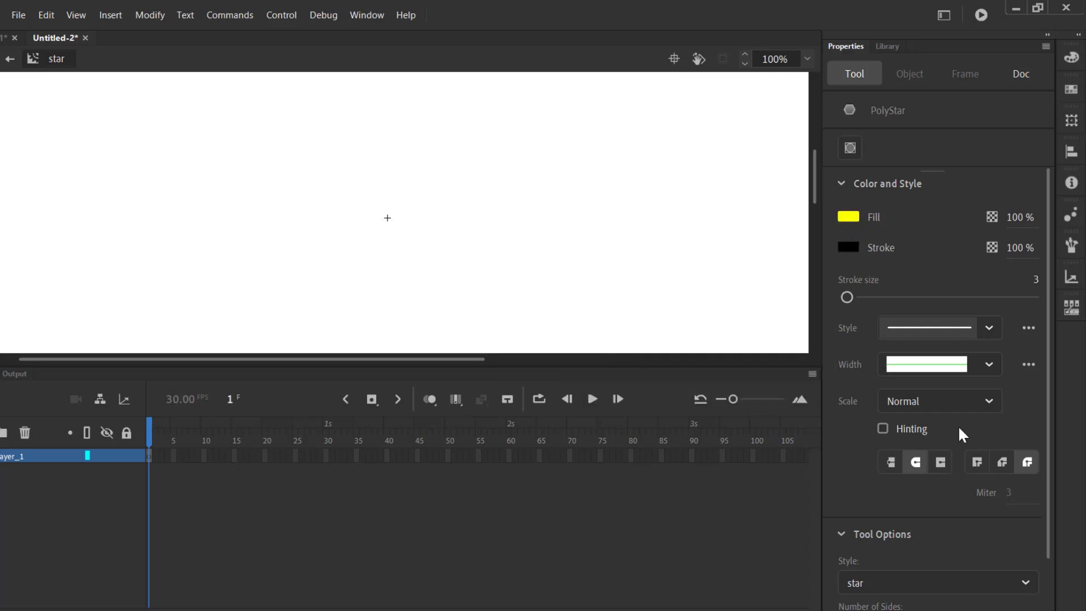
pyautogui.click(849, 248)
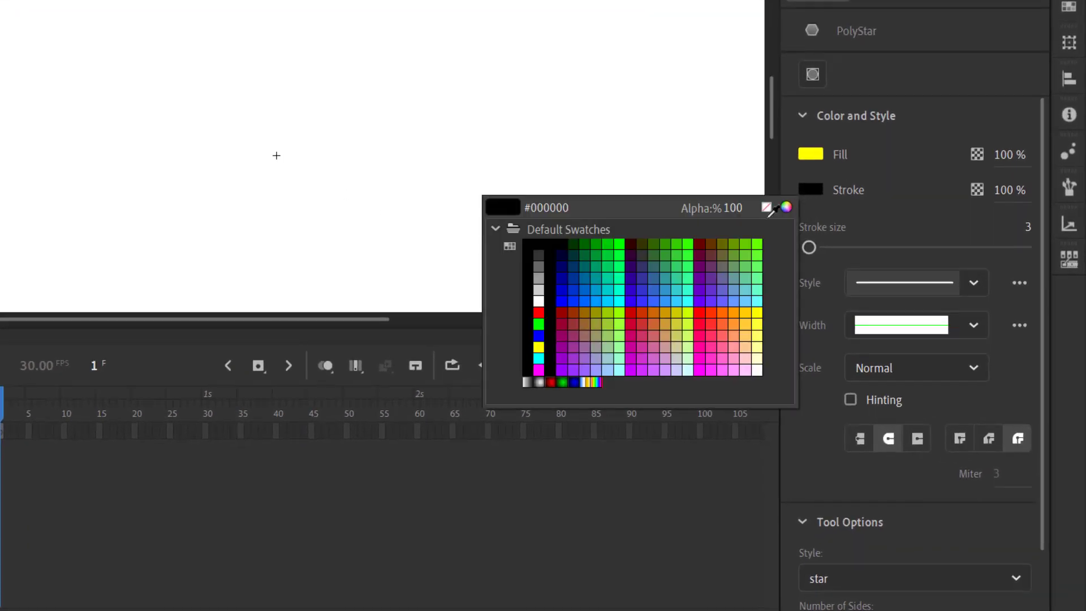
pyautogui.click(767, 208)
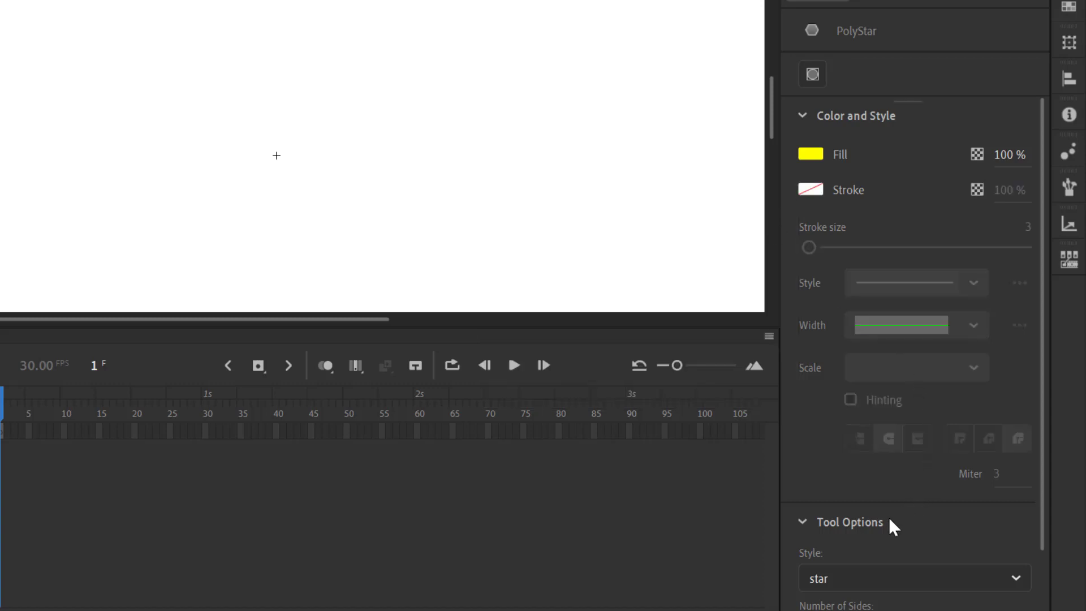
pyautogui.click(834, 577)
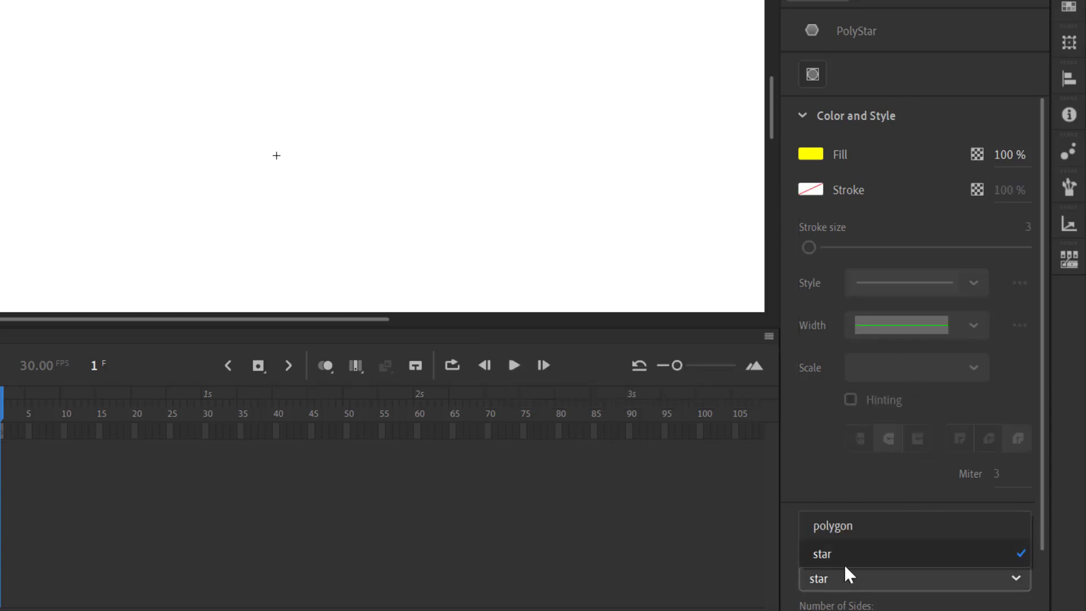
pyautogui.click(846, 565)
# Step: Draw a yellow star near the canvas centre, then select and nudge it
pyautogui.moveTo(264, 144); pyautogui.dragTo(288, 164)
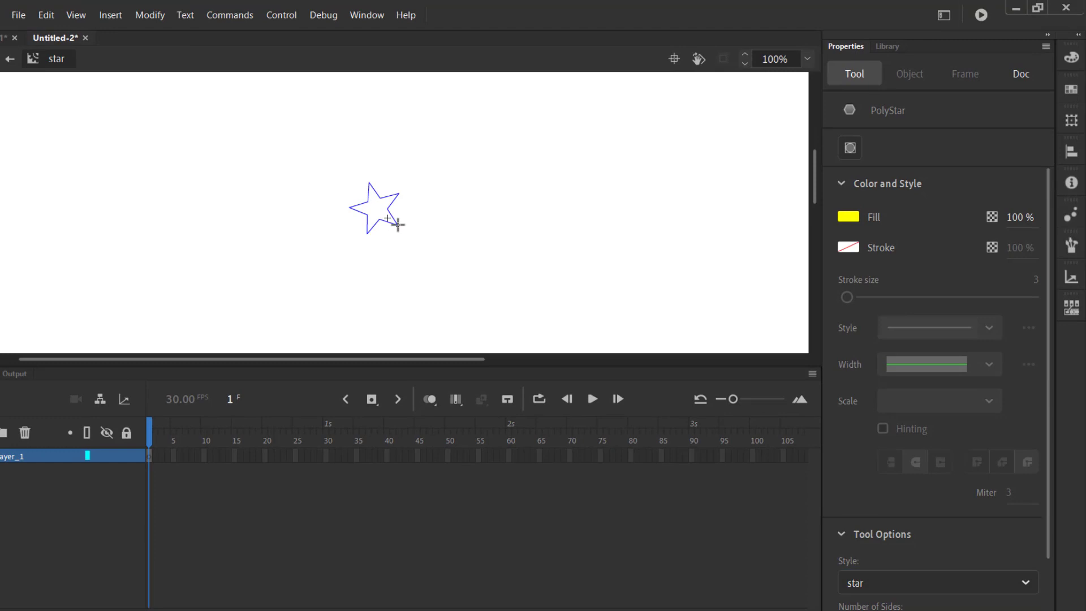
pyautogui.moveTo(398, 225); pyautogui.dragTo(388, 220)
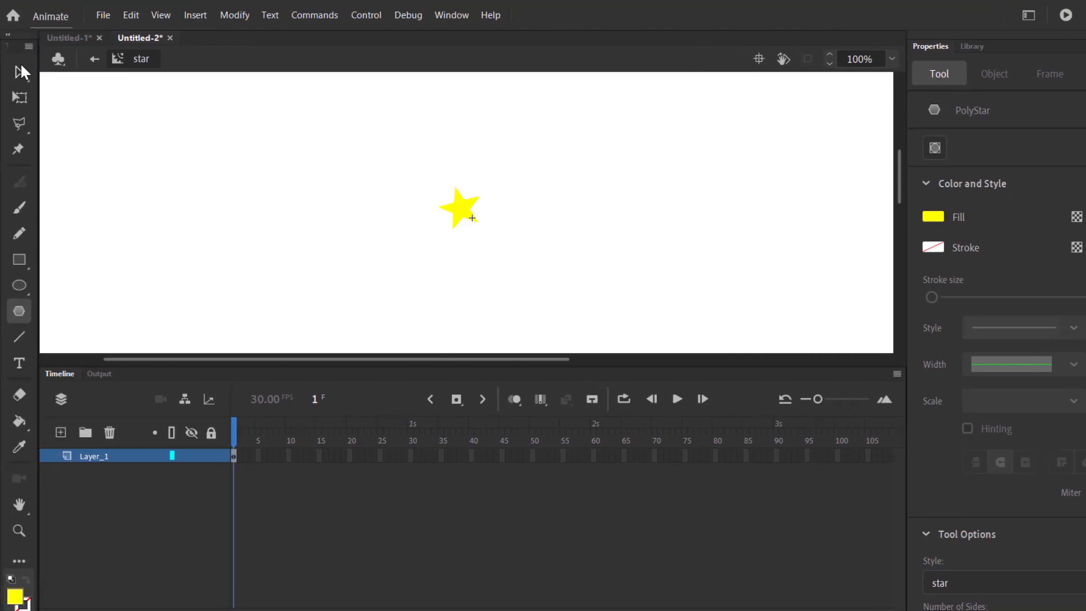
pyautogui.click(21, 71)
pyautogui.moveTo(408, 176); pyautogui.dragTo(513, 257)
pyautogui.moveTo(473, 211); pyautogui.dragTo(478, 219)
# Step: Give the star a motion tween set to rotate clockwise
pyautogui.rightClick(478, 220)
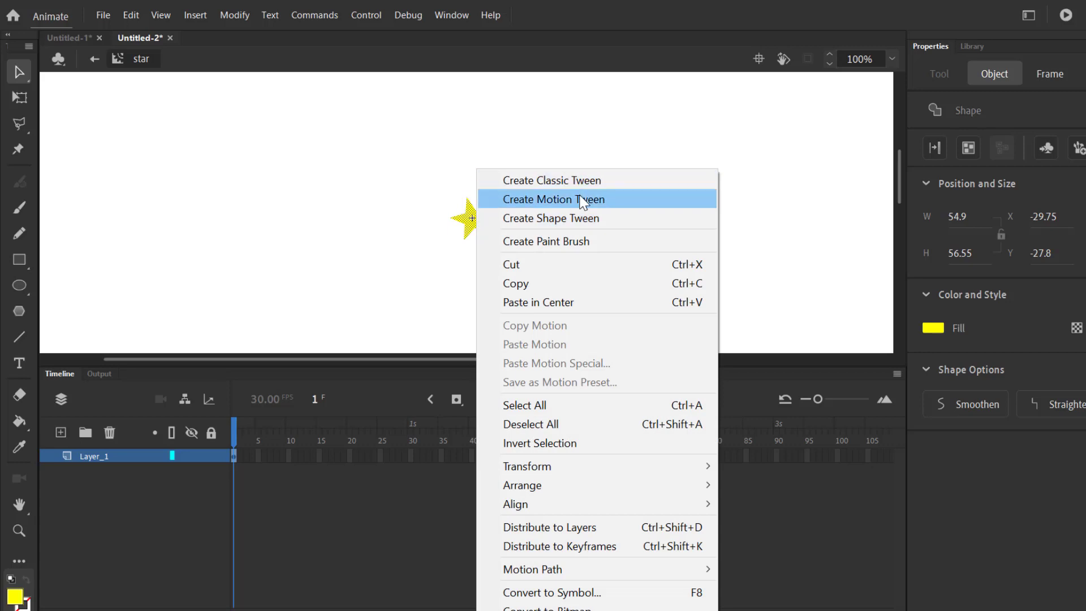
pyautogui.click(580, 197)
pyautogui.click(664, 361)
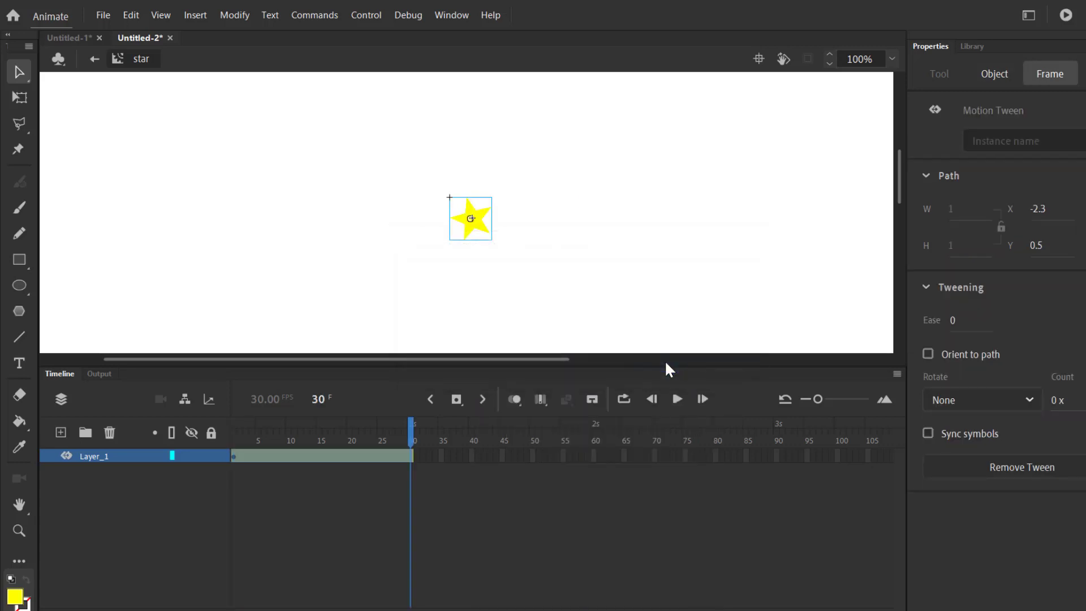
pyautogui.click(987, 400)
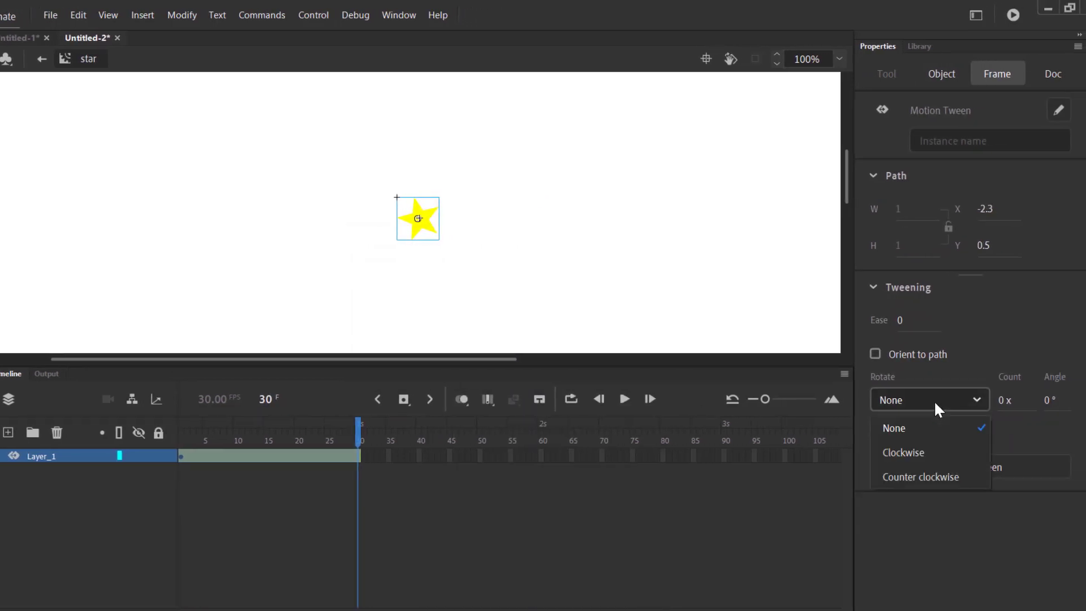
pyautogui.click(925, 452)
# Step: Scrub the spin, lengthen the tween to frame 64, and exit the star symbol
pyautogui.click(199, 443)
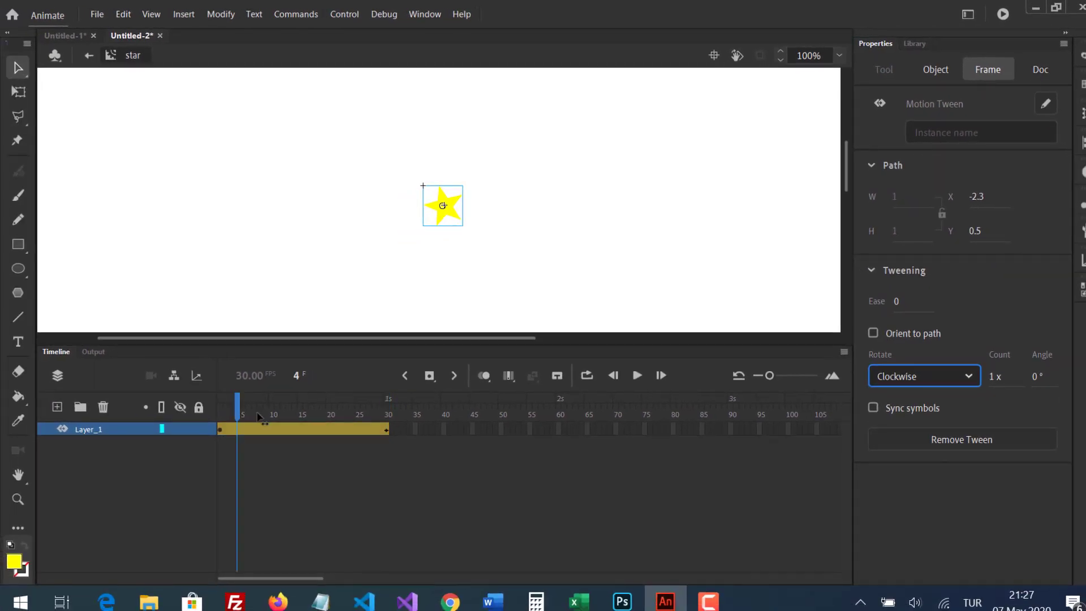
pyautogui.moveTo(257, 417)
pyautogui.mouseDown()
pyautogui.moveTo(359, 417)
pyautogui.moveTo(261, 417)
pyautogui.mouseUp()
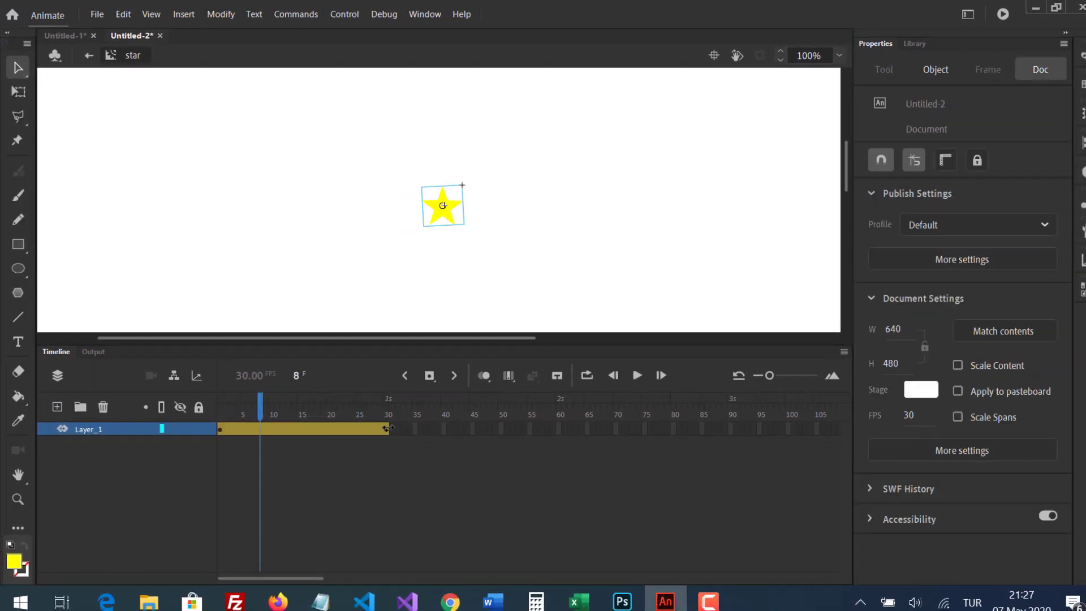
pyautogui.moveTo(386, 428); pyautogui.dragTo(583, 428)
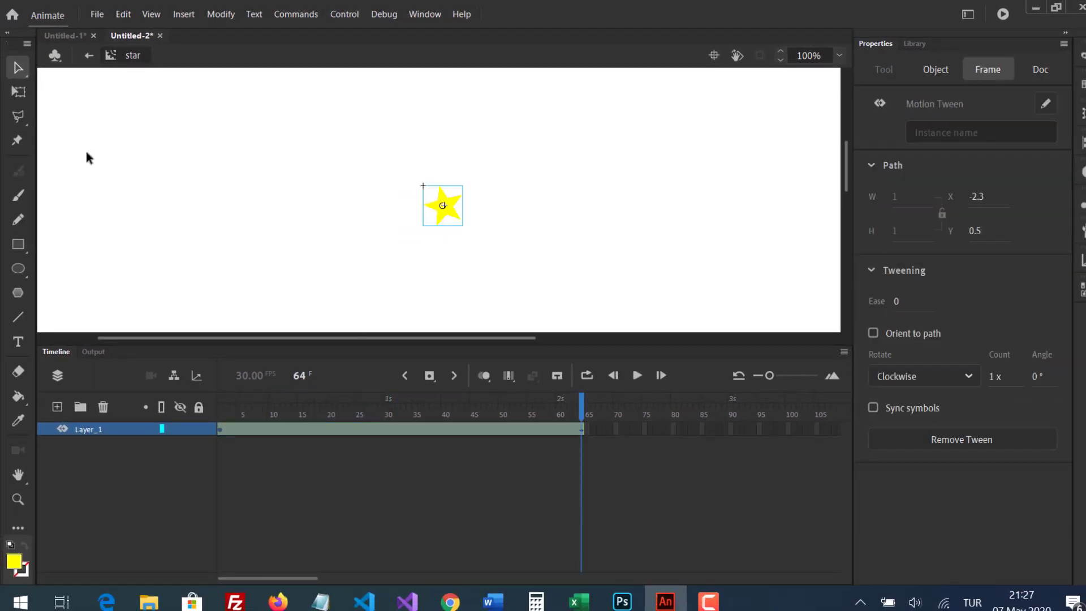
pyautogui.click(86, 56)
# Step: Add a new layer named stars above ufo and select the star symbol in the Library
pyautogui.click(87, 57)
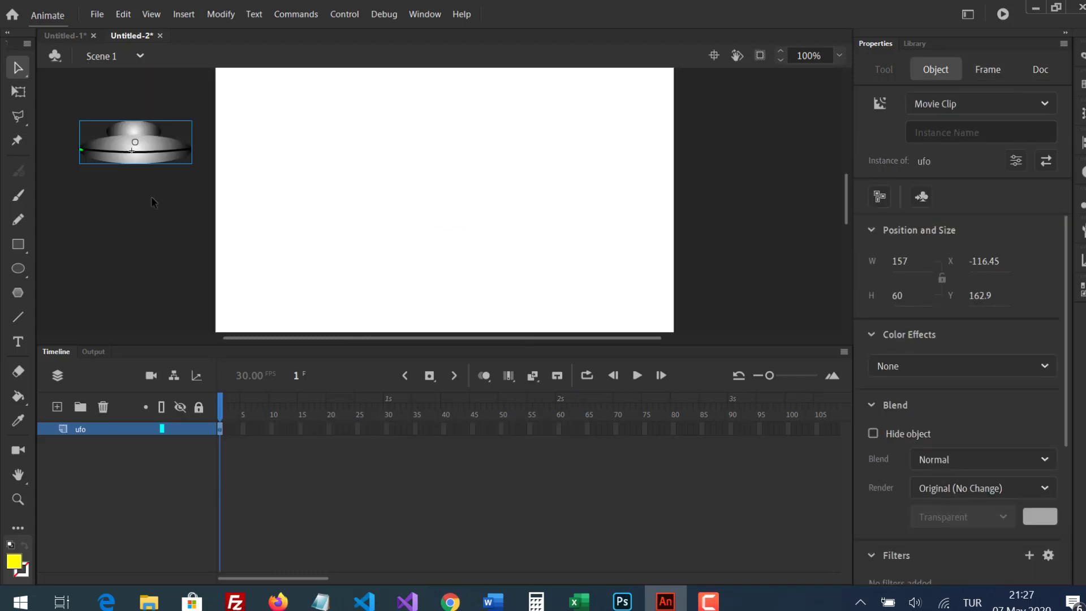
pyautogui.click(57, 407)
pyautogui.doubleClick(99, 428)
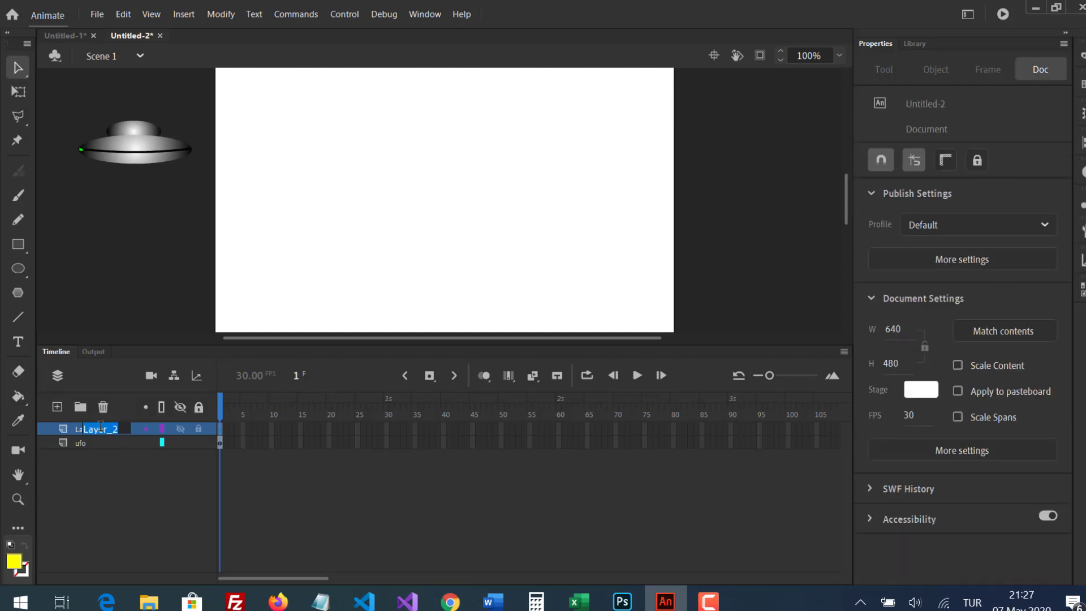
pyautogui.write('stars')
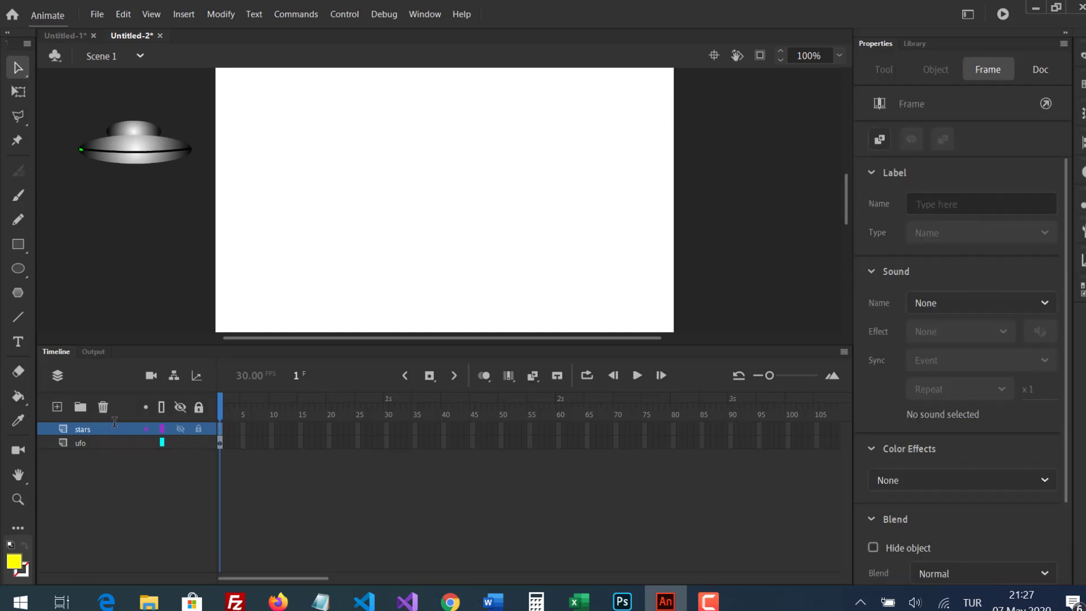
pyautogui.click(912, 44)
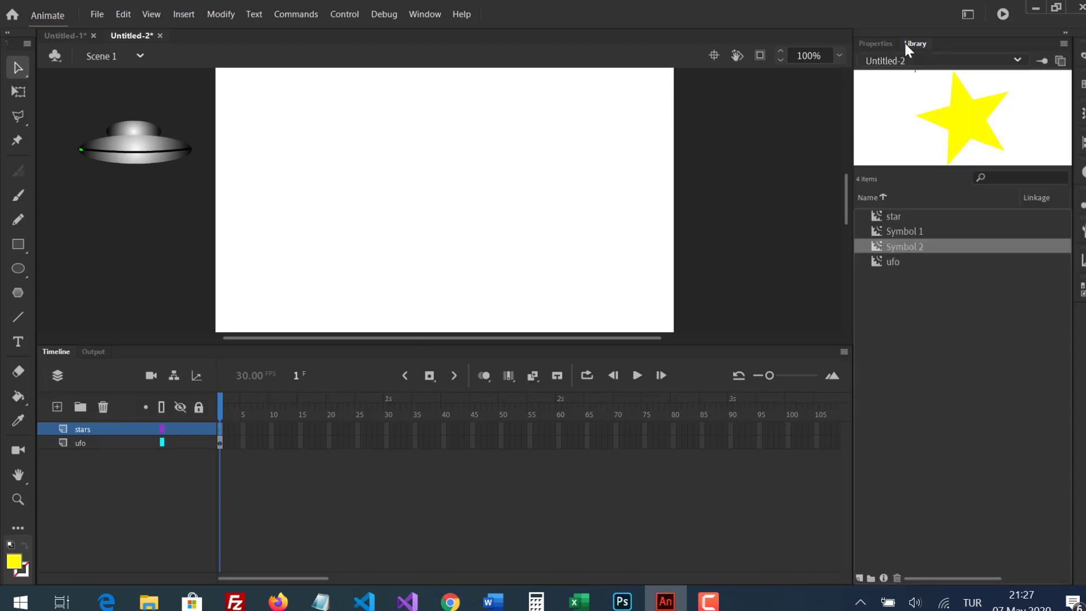
pyautogui.click(878, 218)
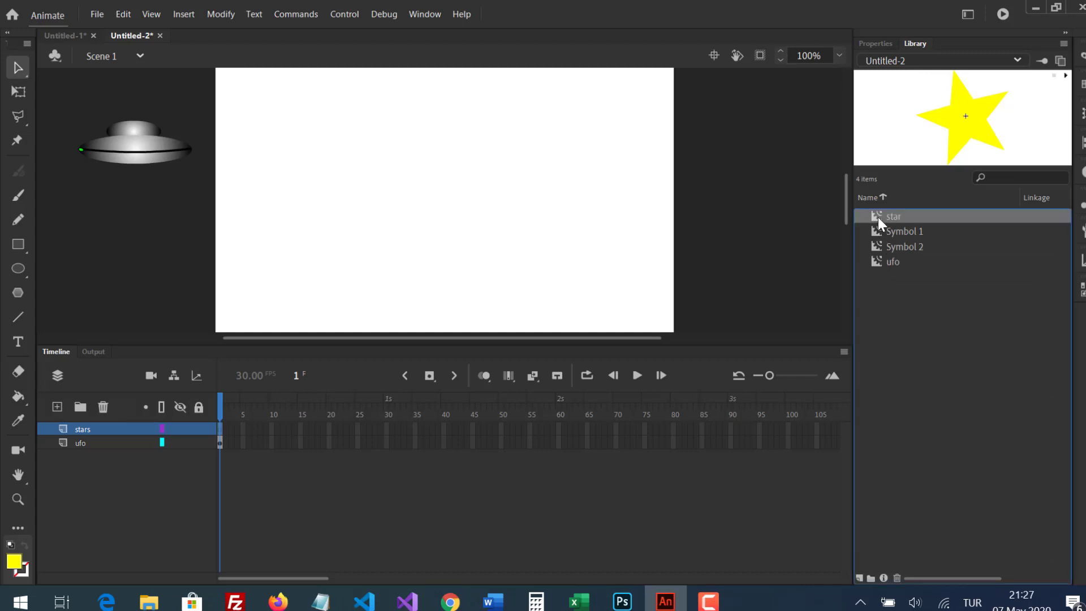
# Step: Drag star instances from the Library and scatter them across the upper stage
pyautogui.moveTo(878, 216); pyautogui.dragTo(291, 126)
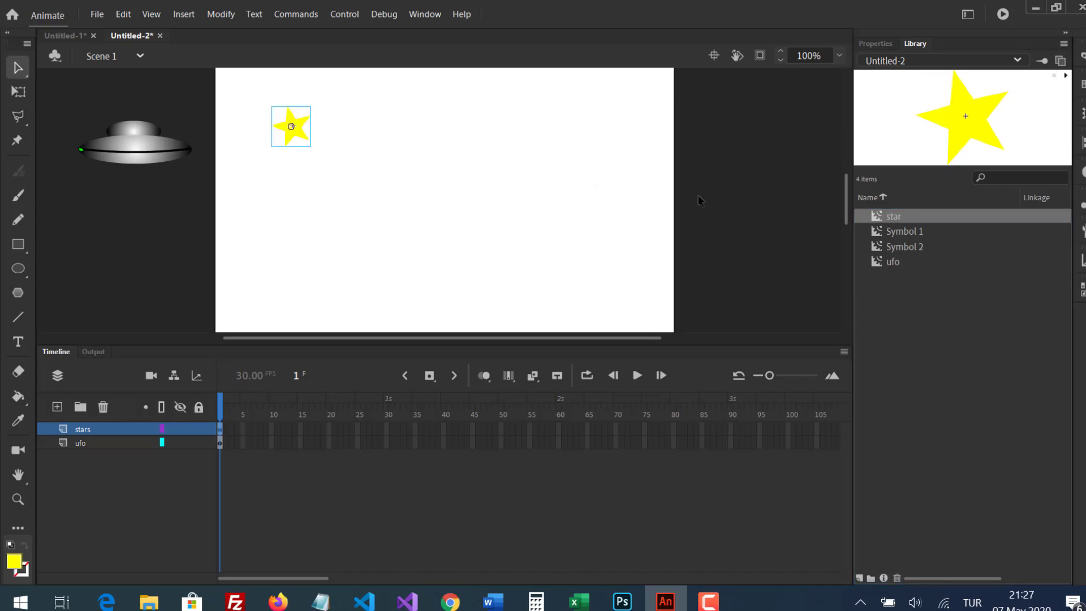
pyautogui.moveTo(364, 157); pyautogui.dragTo(365, 157)
pyautogui.moveTo(875, 218); pyautogui.dragTo(464, 116)
pyautogui.moveTo(877, 217); pyautogui.dragTo(504, 162)
pyautogui.moveTo(878, 217); pyautogui.dragTo(622, 114)
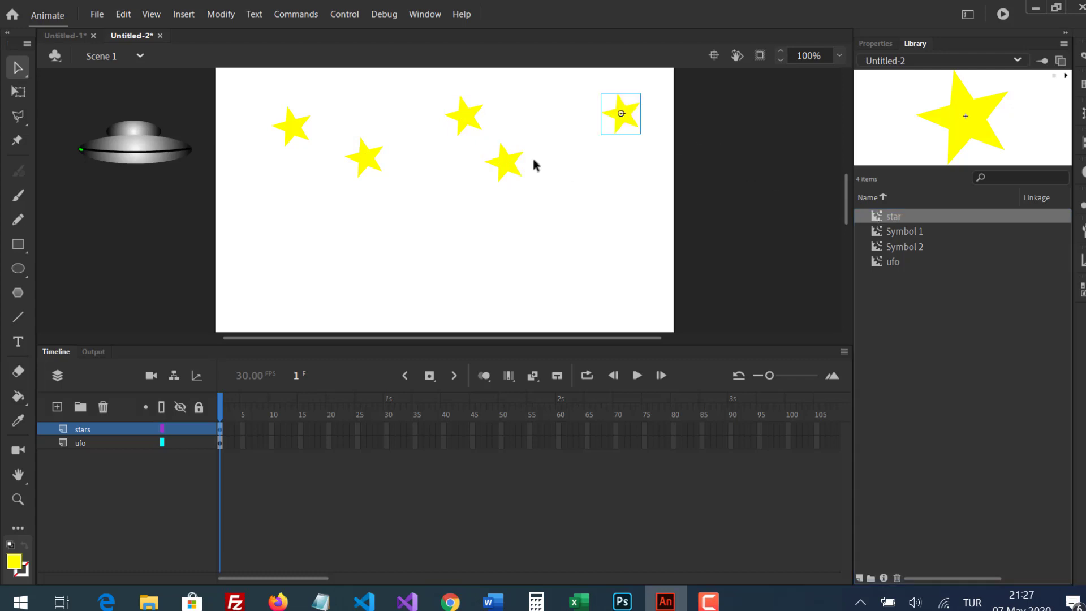
# Step: Shrink the top-right and left stars, squash the top-centre star, and place another star near centre
pyautogui.click(19, 92)
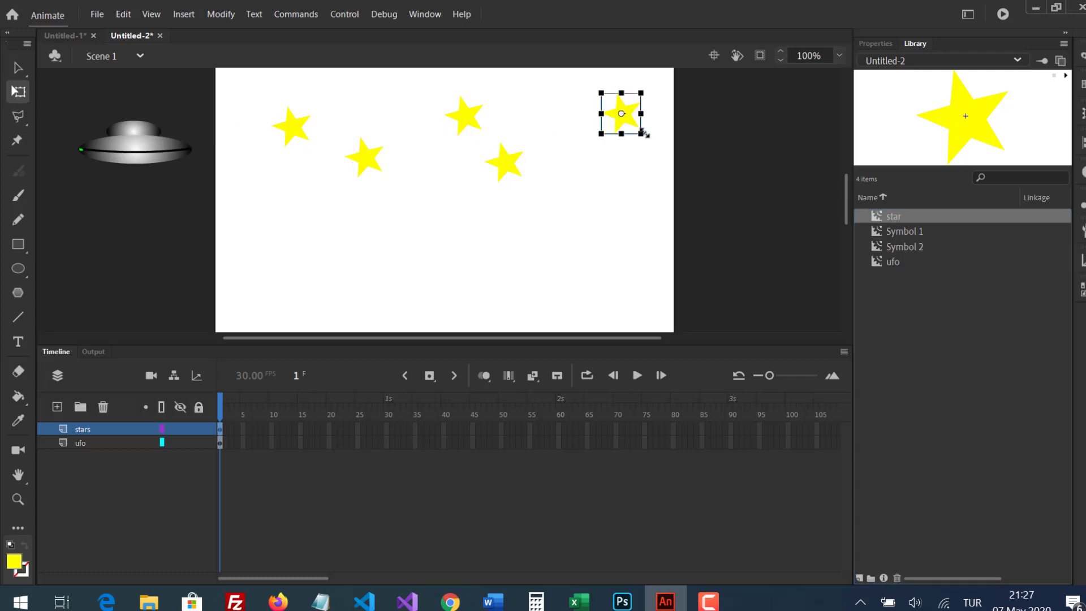
pyautogui.moveTo(642, 133); pyautogui.dragTo(633, 126)
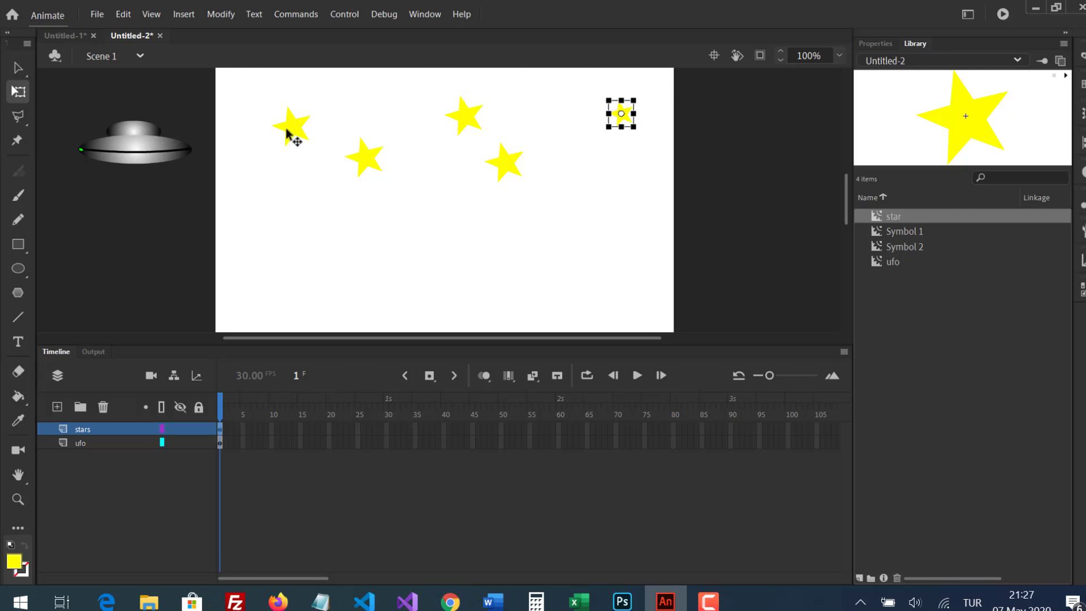
pyautogui.click(306, 142)
pyautogui.moveTo(309, 144); pyautogui.dragTo(304, 137)
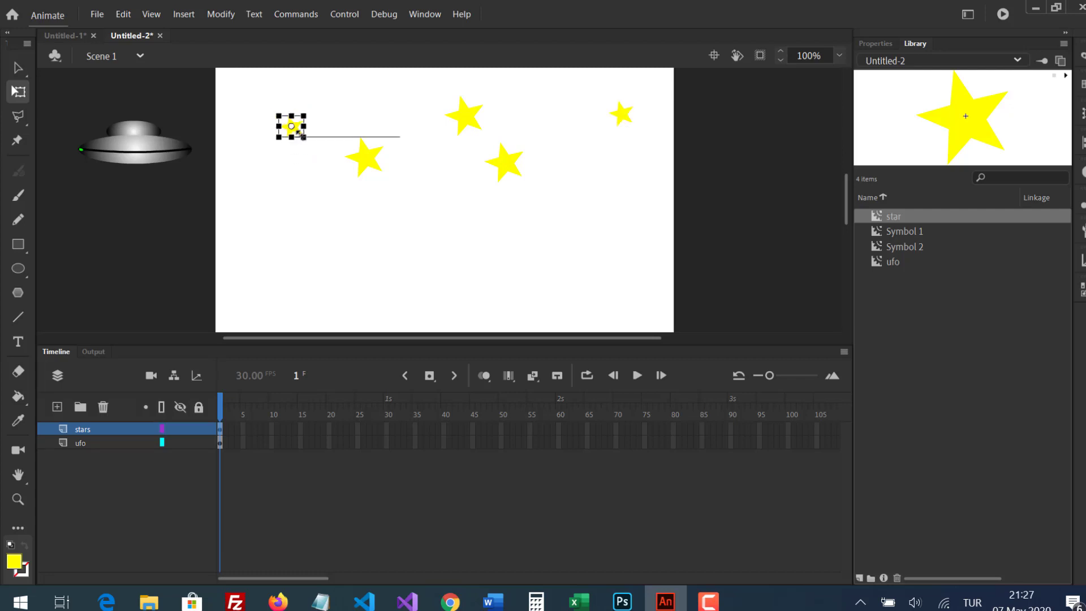
pyautogui.click(477, 120)
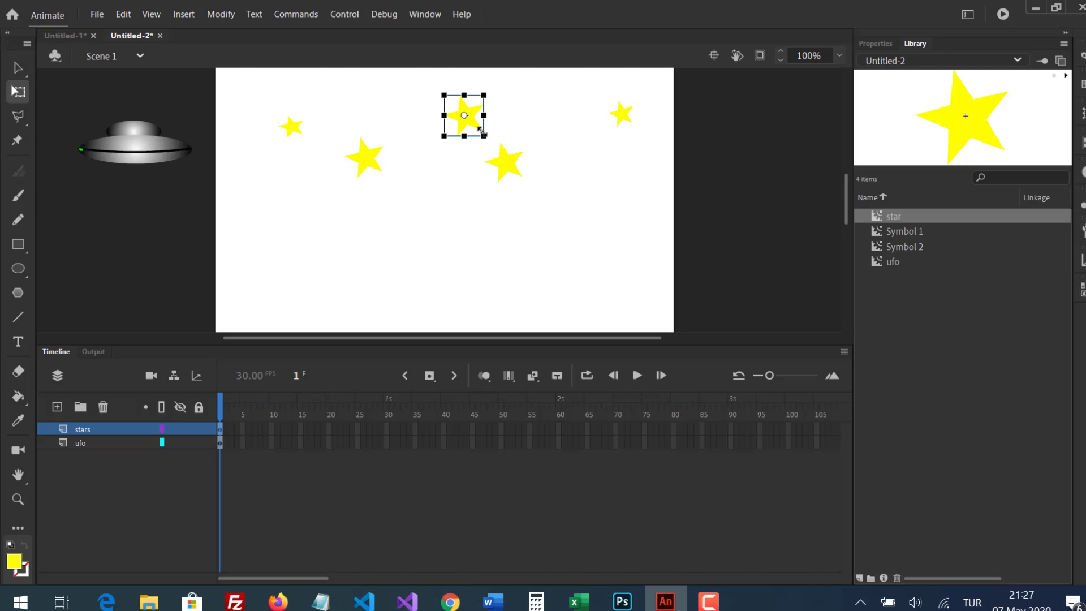
pyautogui.moveTo(483, 133); pyautogui.dragTo(477, 126)
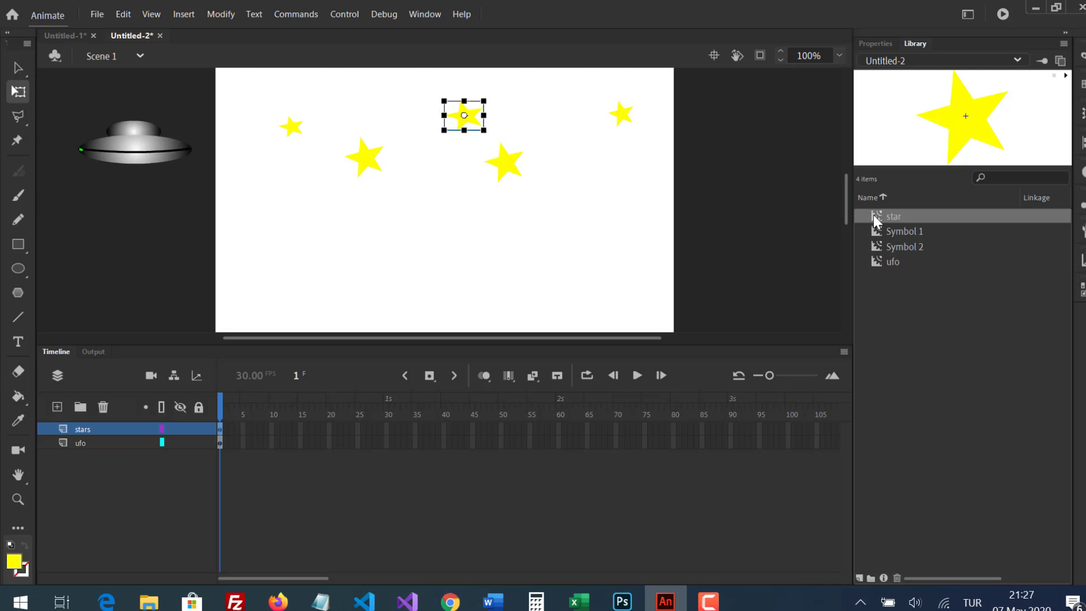
pyautogui.moveTo(857, 226); pyautogui.dragTo(430, 183)
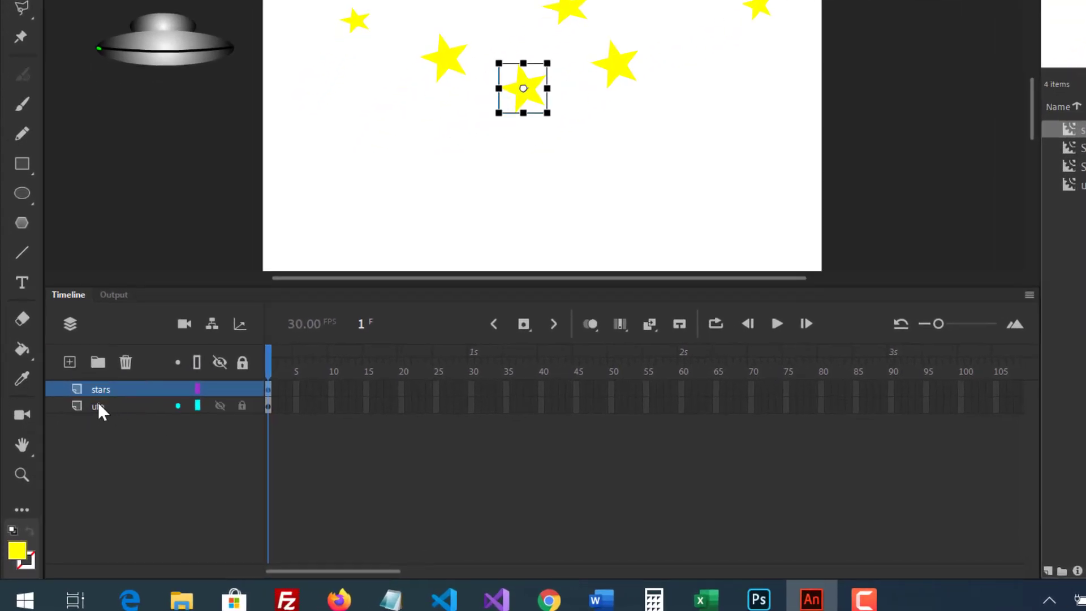
# Step: Add a new layer above stars and name it 'house'
pyautogui.click(98, 403)
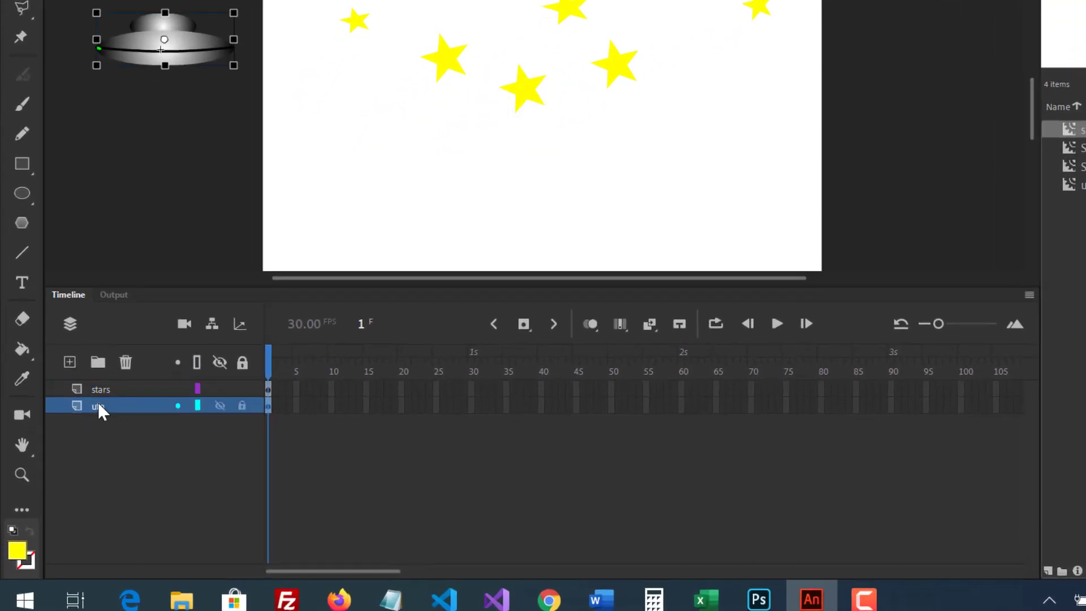
pyautogui.click(88, 387)
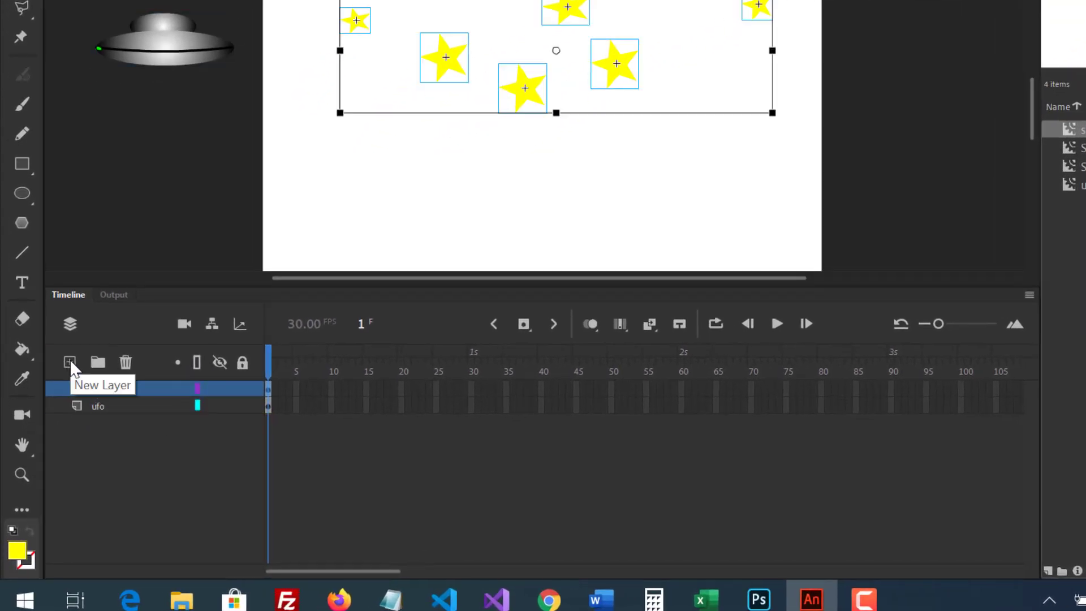
pyautogui.click(70, 361)
pyautogui.doubleClick(120, 391)
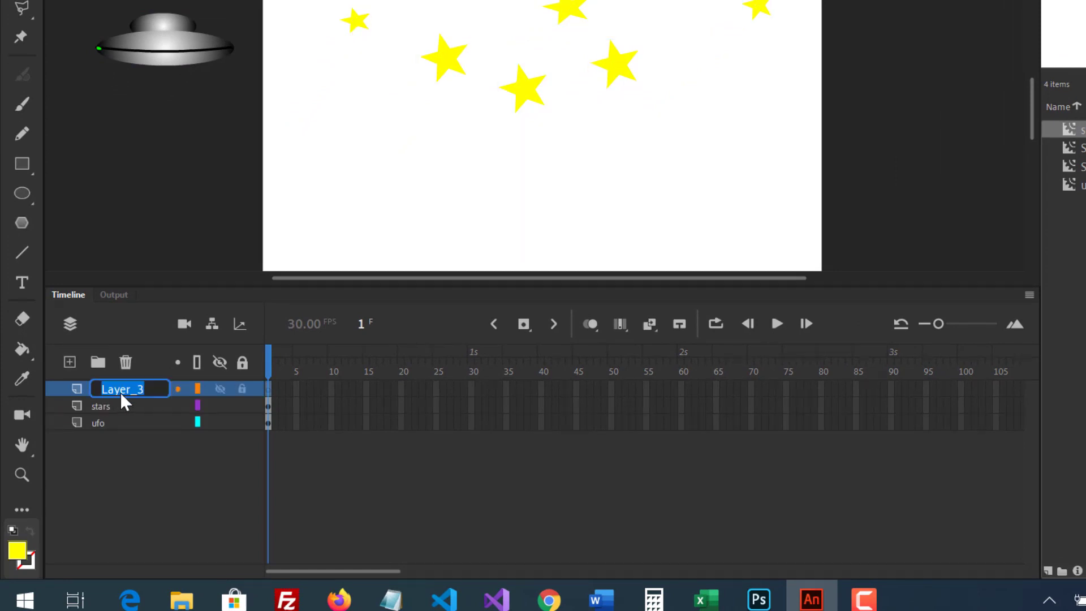
pyautogui.write('house')
pyautogui.press('Return')
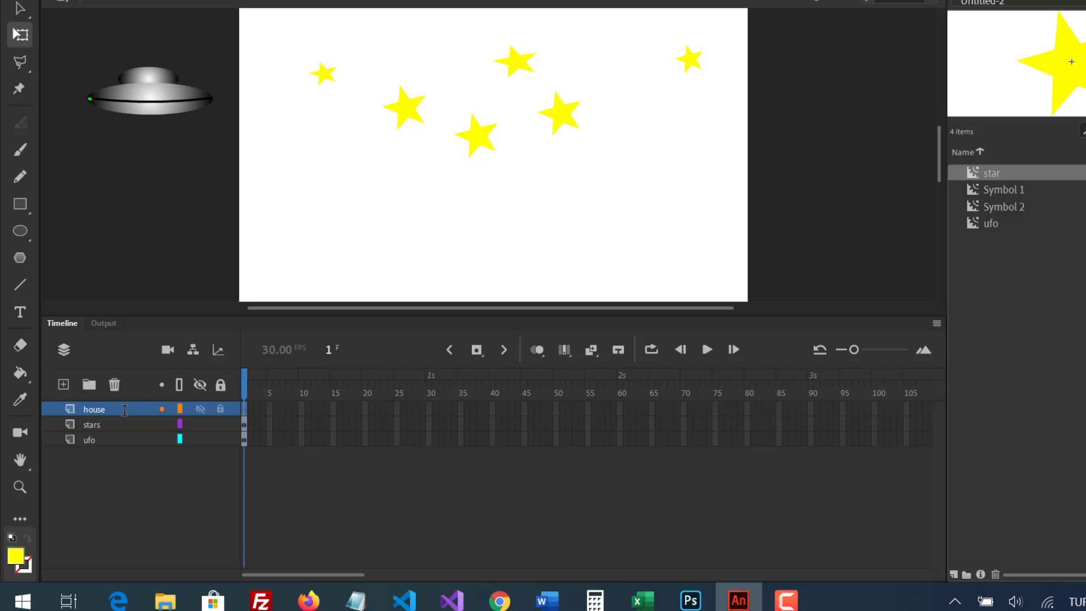
pyautogui.moveTo(846, 197); pyautogui.dragTo(848, 209)
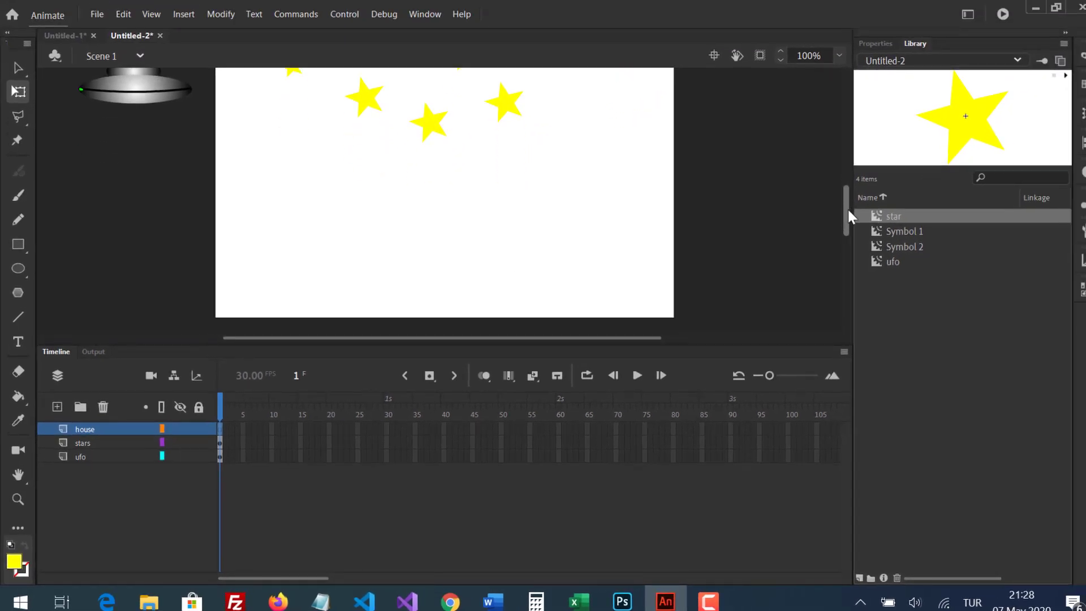
# Step: Draw an olive #999966 block near the lower left with a thinner bar above it
pyautogui.click(18, 244)
pyautogui.click(889, 45)
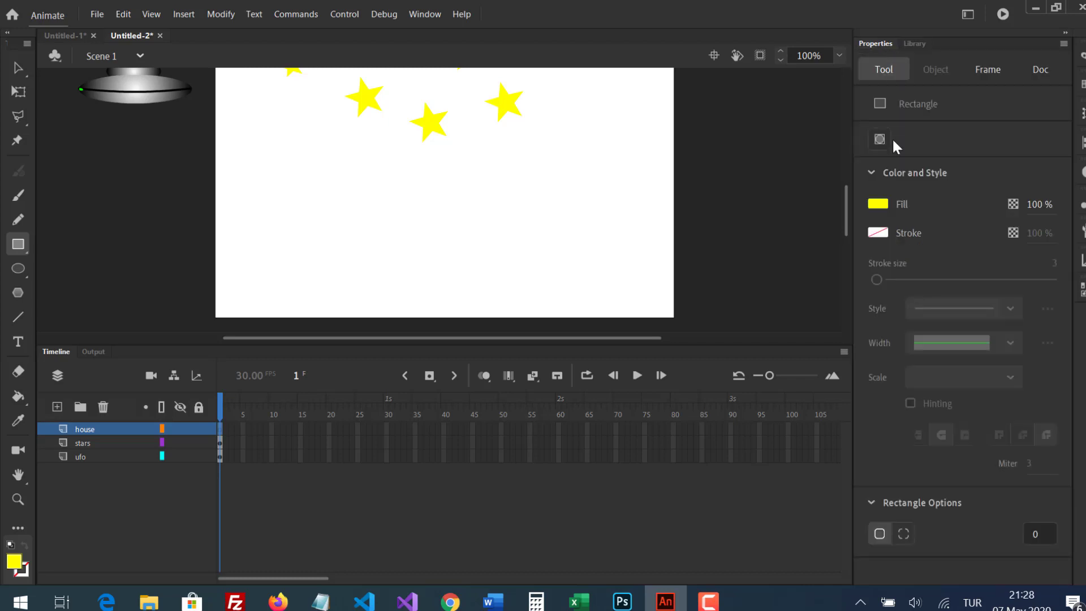
pyautogui.click(878, 204)
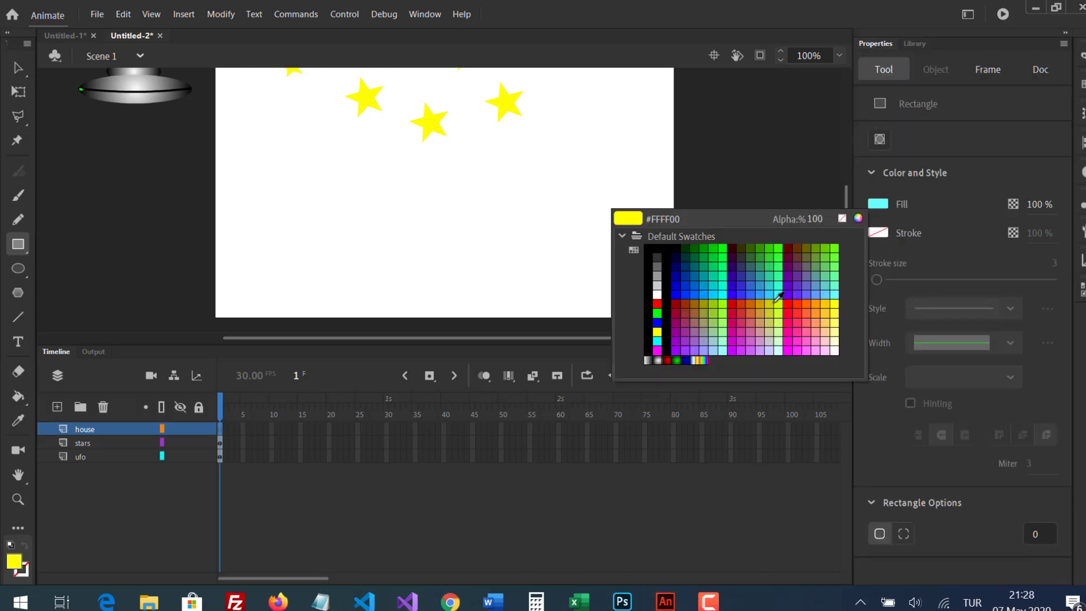
pyautogui.click(707, 322)
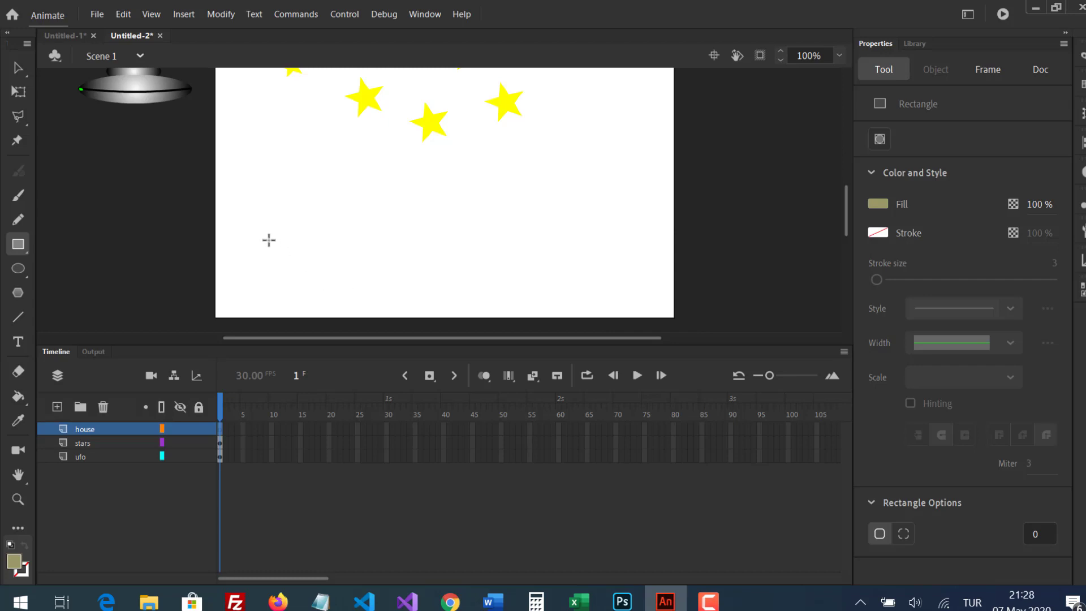
pyautogui.moveTo(272, 246); pyautogui.dragTo(338, 297)
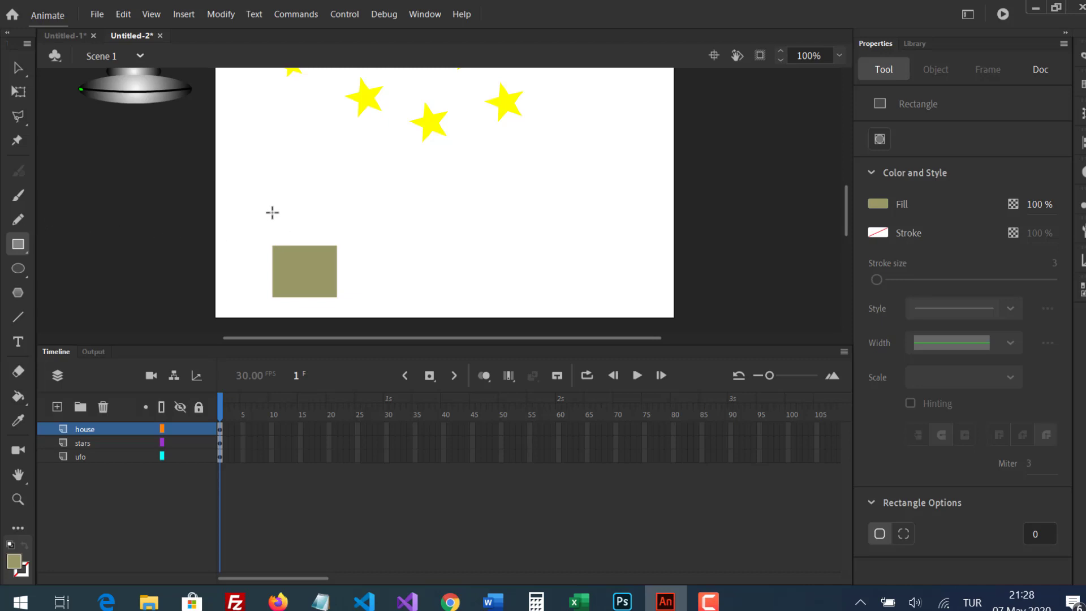
pyautogui.moveTo(272, 212); pyautogui.dragTo(337, 237)
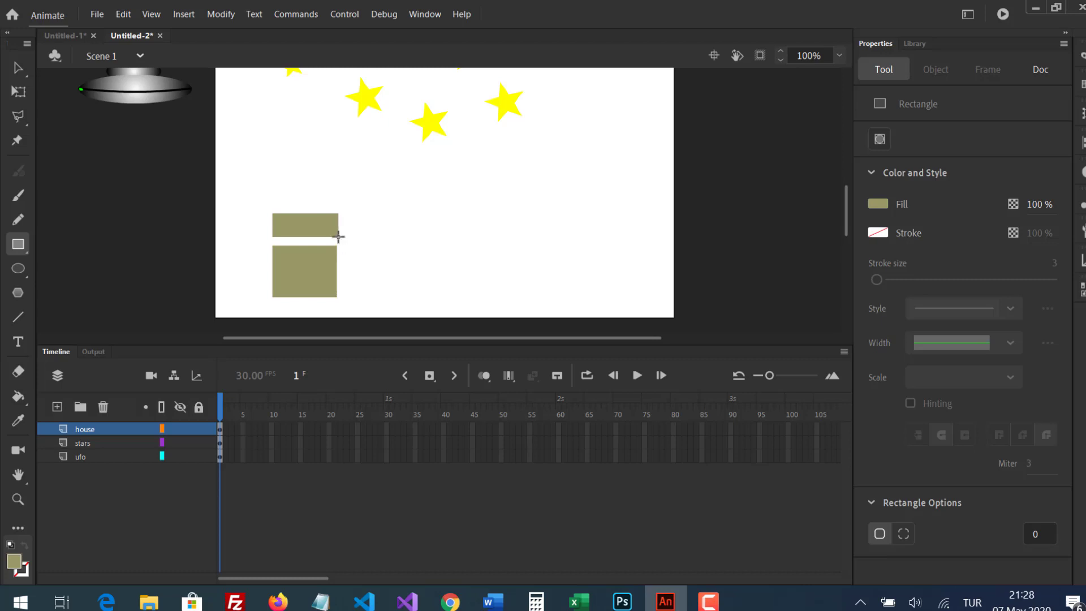
# Step: Colour the upper bar crimson #990033 and move it down onto the house body as a roof
pyautogui.click(17, 68)
pyautogui.click(18, 67)
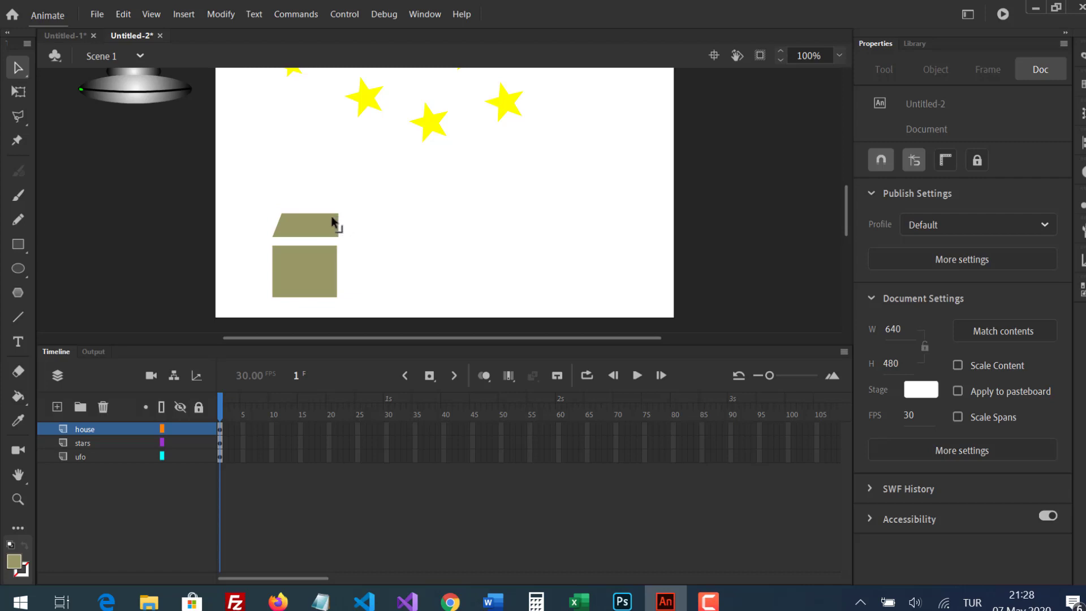
pyautogui.click(295, 229)
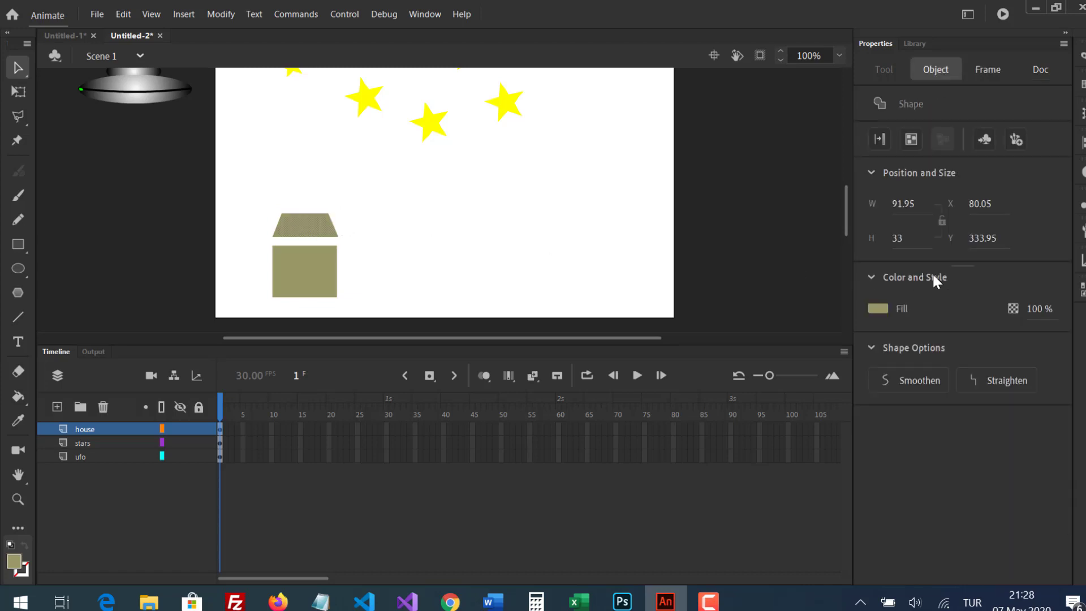
pyautogui.click(888, 311)
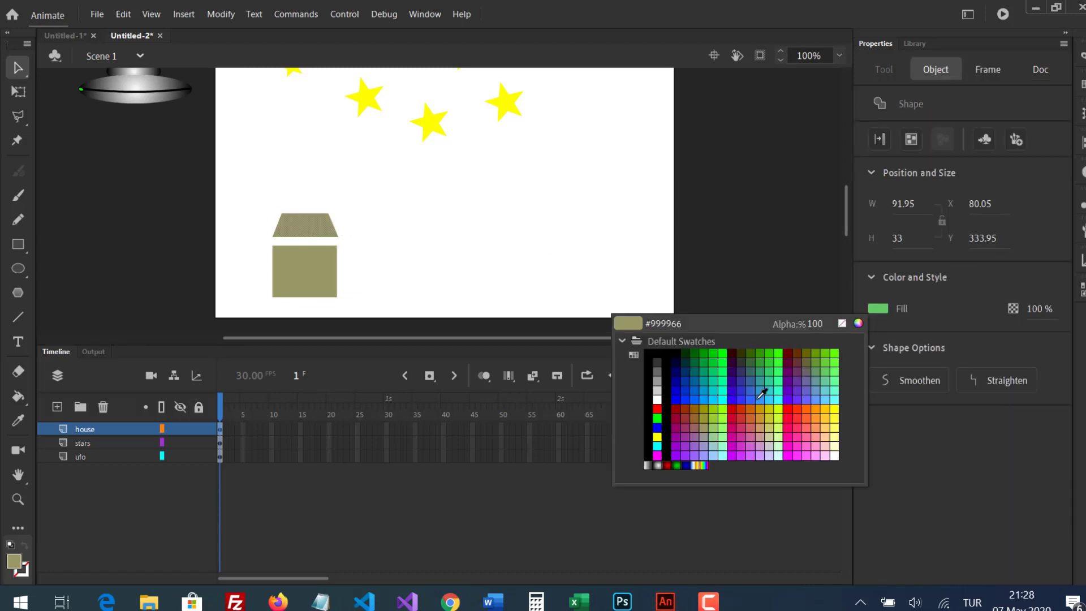
pyautogui.click(684, 415)
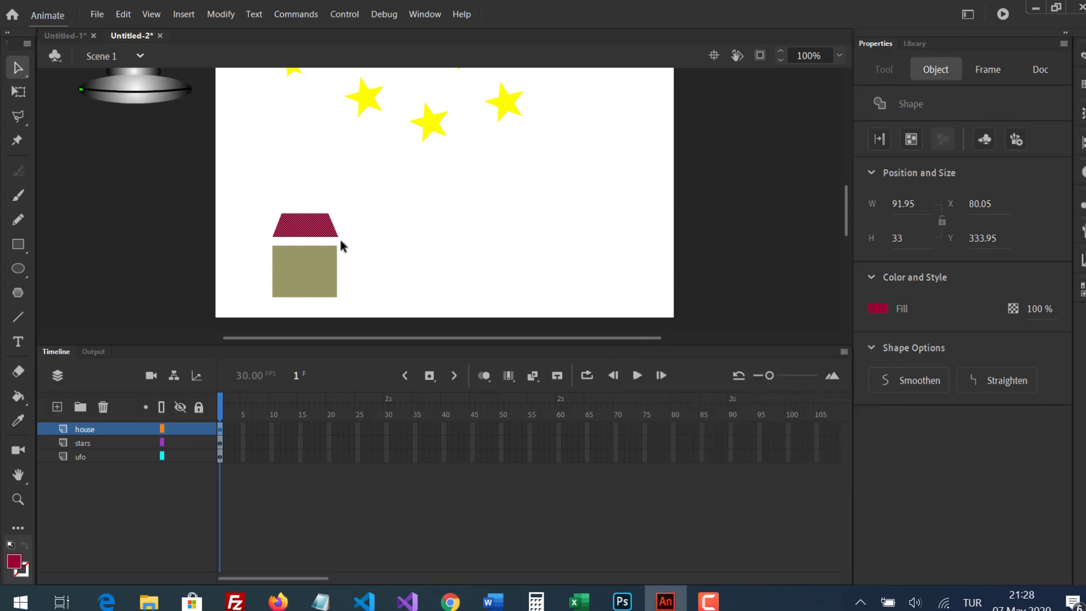
pyautogui.moveTo(314, 228); pyautogui.dragTo(315, 234)
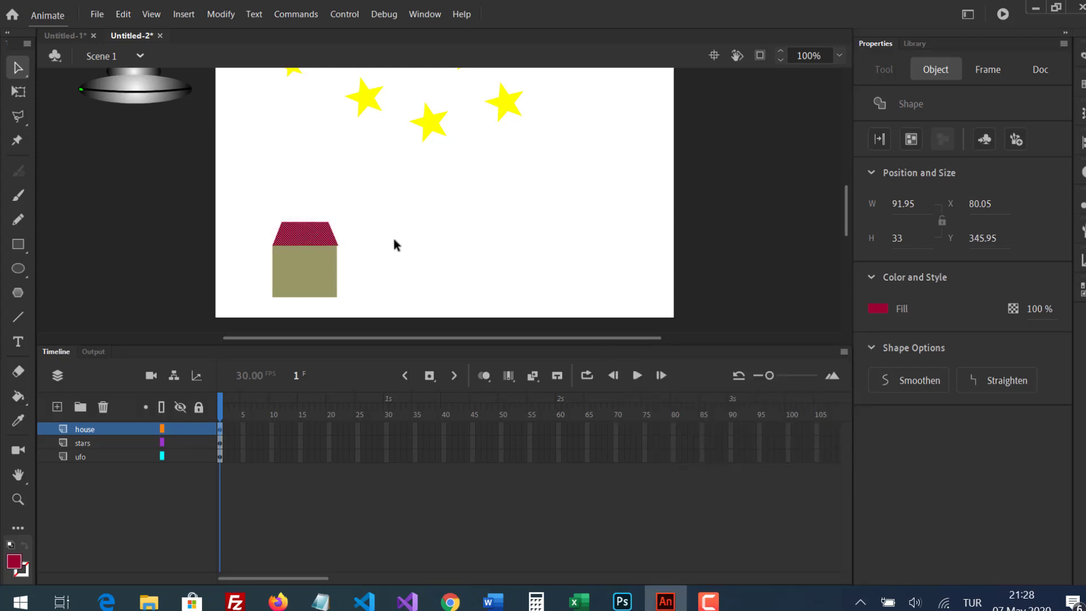
# Step: Draw a small crimson window on the house, add Layer_4, and set the fill to teal #009999
pyautogui.click(23, 245)
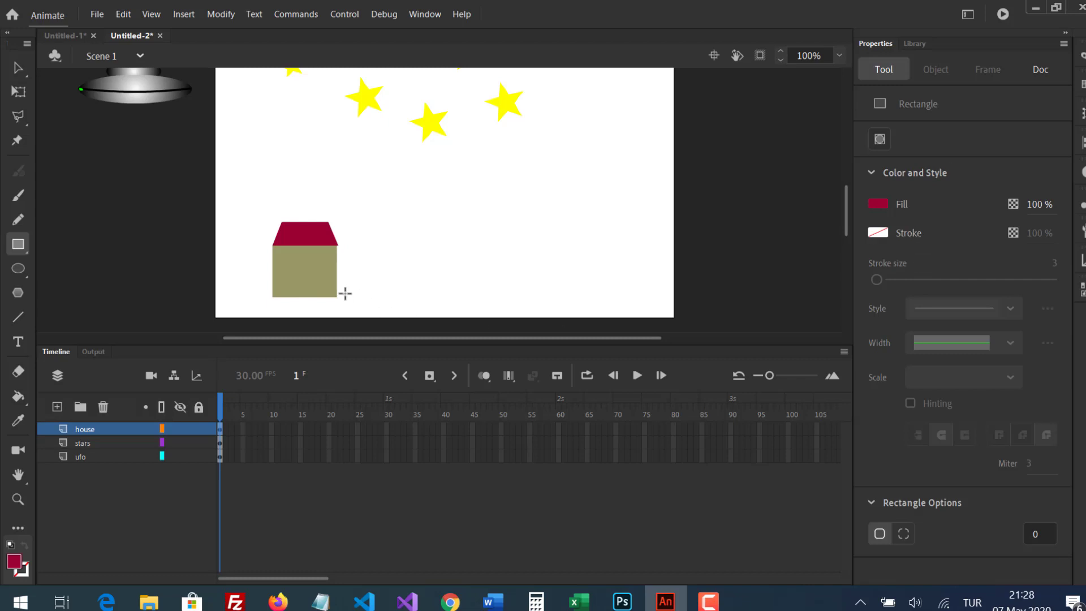
pyautogui.moveTo(287, 255); pyautogui.dragTo(326, 265)
pyautogui.click(57, 407)
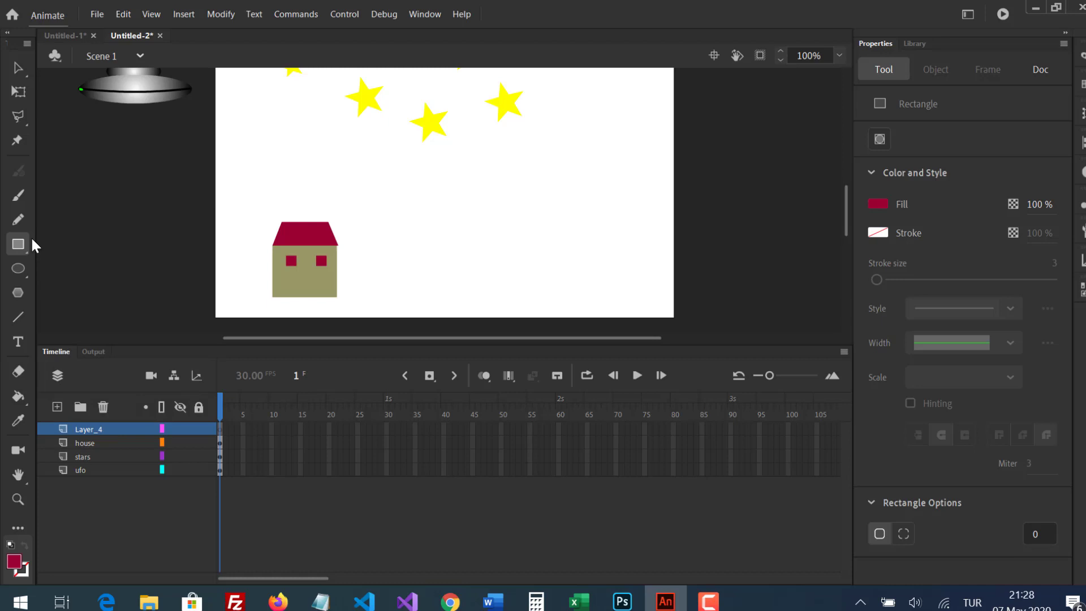
pyautogui.click(878, 203)
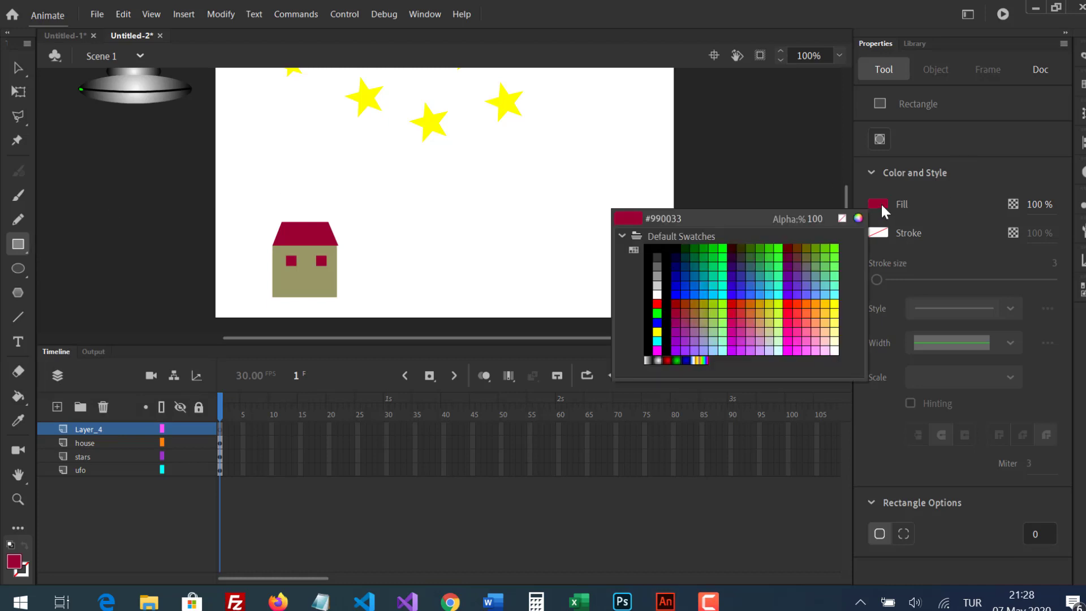
pyautogui.click(704, 276)
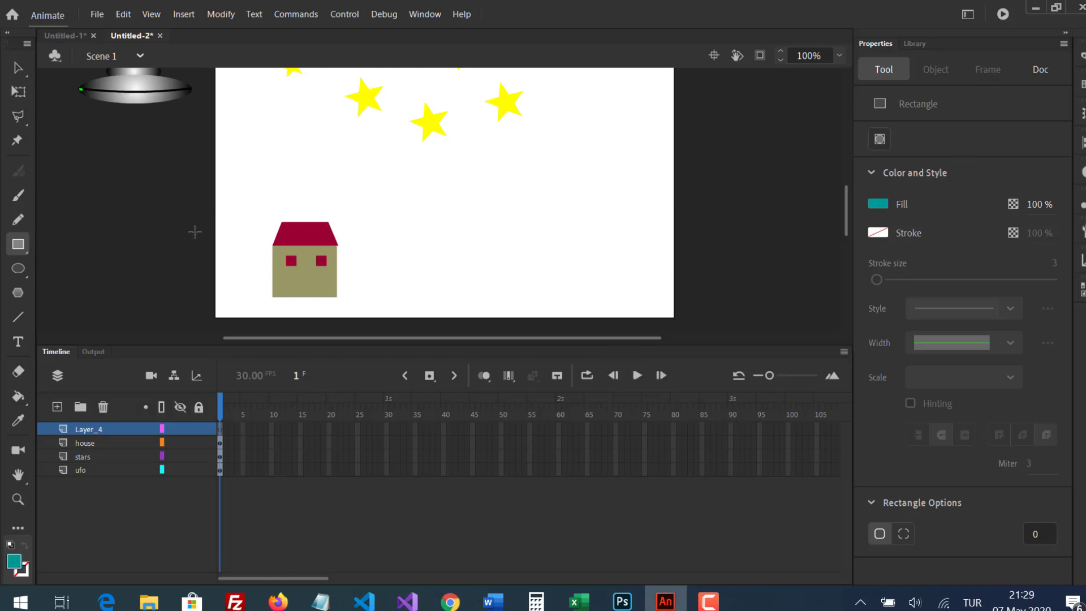
# Step: Draw a teal ground rectangle across the lower stage and move its layer to the bottom
pyautogui.moveTo(199, 198); pyautogui.dragTo(689, 323)
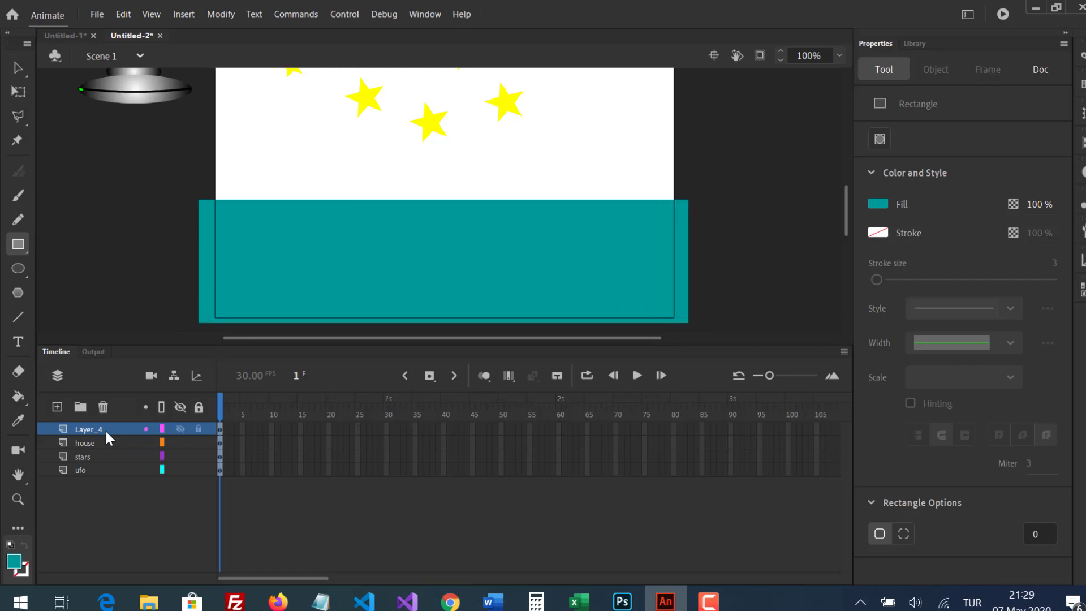
pyautogui.moveTo(60, 430); pyautogui.dragTo(86, 478)
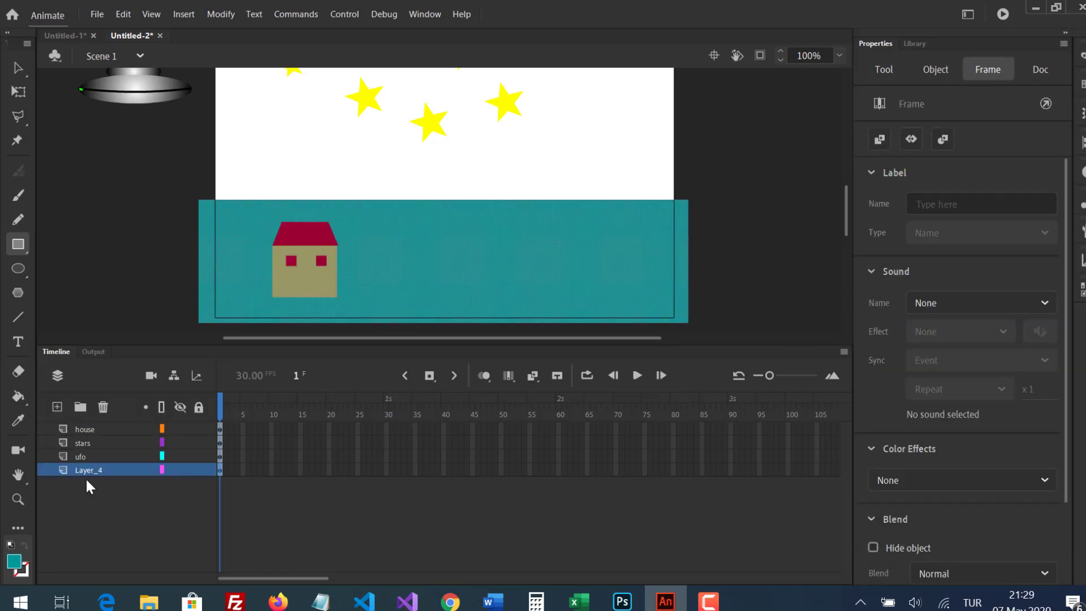
pyautogui.click(17, 68)
pyautogui.click(635, 201)
pyautogui.click(827, 219)
pyautogui.moveTo(845, 210); pyautogui.dragTo(846, 198)
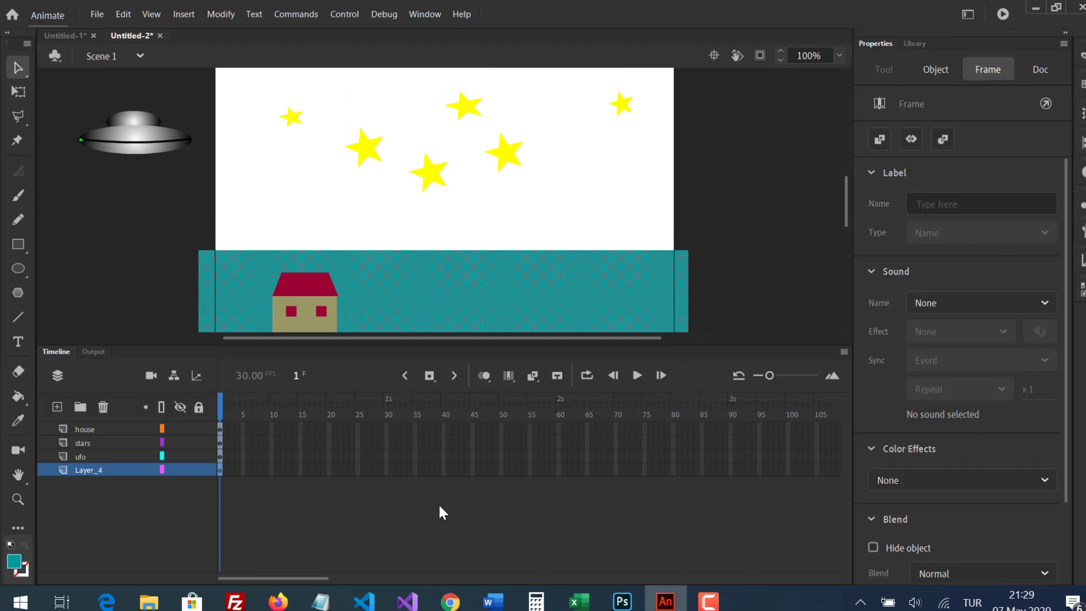
pyautogui.moveTo(286, 579); pyautogui.dragTo(538, 580)
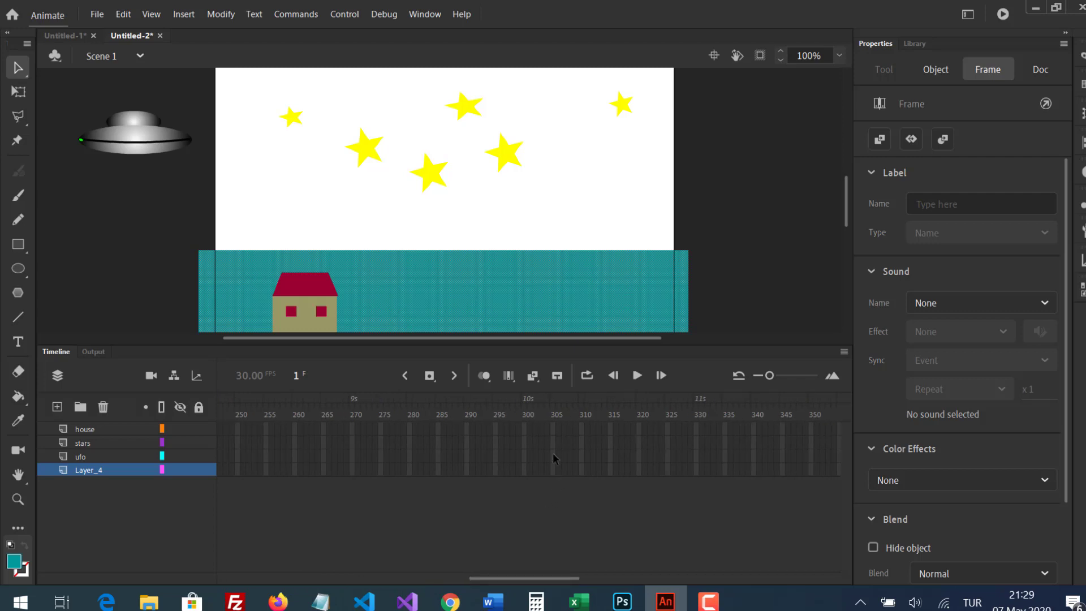
# Step: Extend all layers to frame 305 and add a new layer above ufo
pyautogui.rightClick(553, 475)
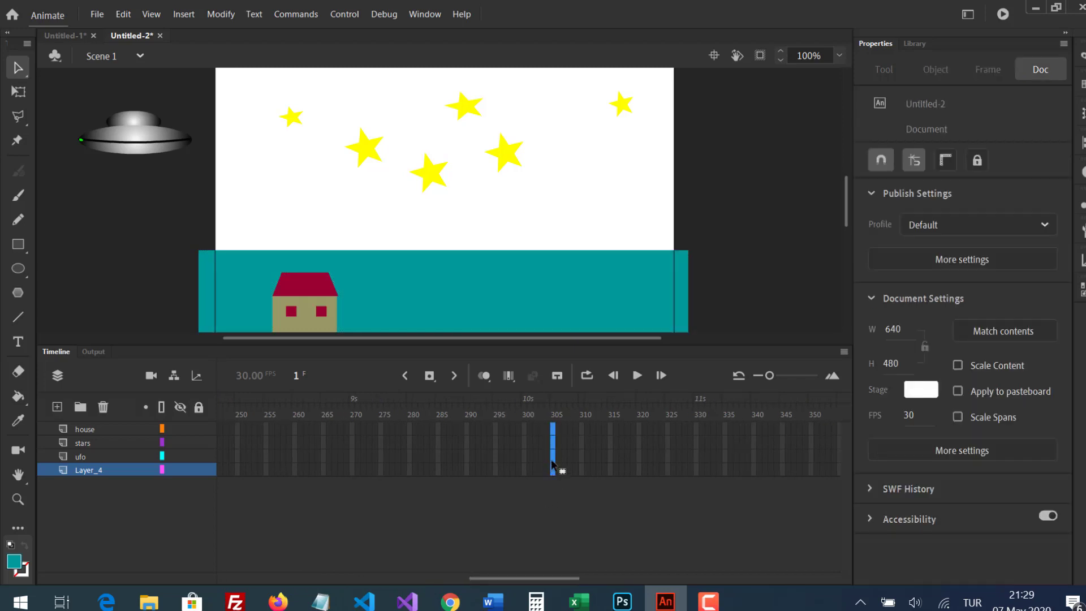
pyautogui.click(616, 203)
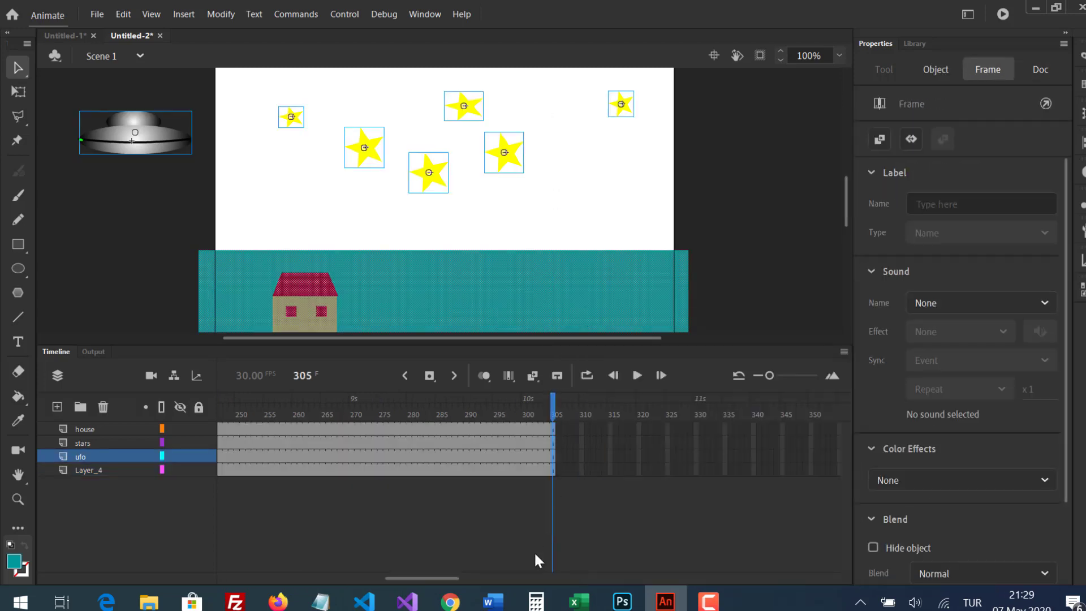
pyautogui.moveTo(428, 580); pyautogui.dragTo(113, 578)
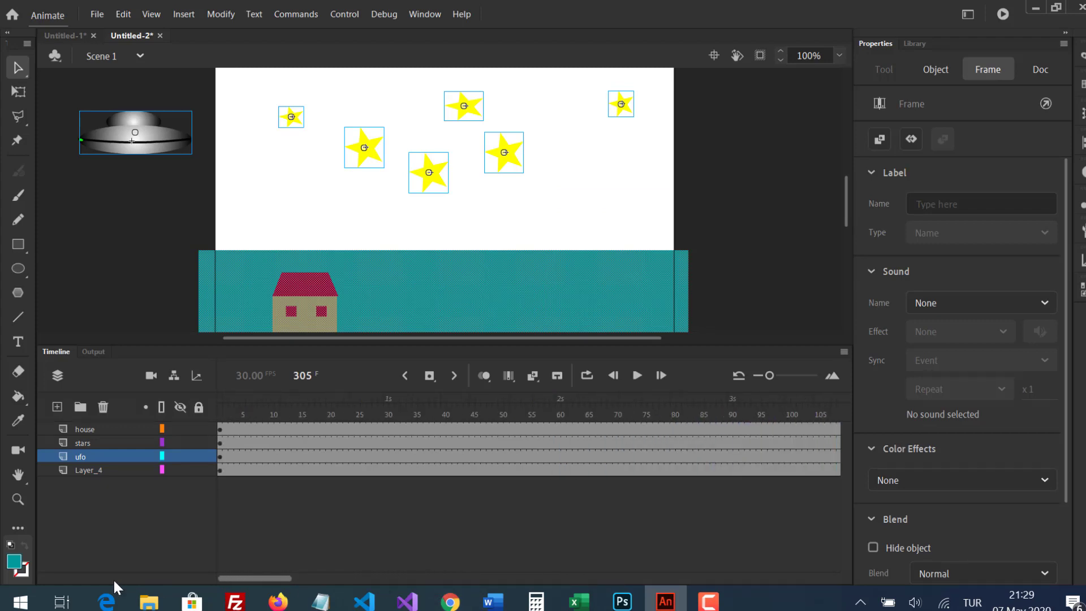
pyautogui.click(59, 456)
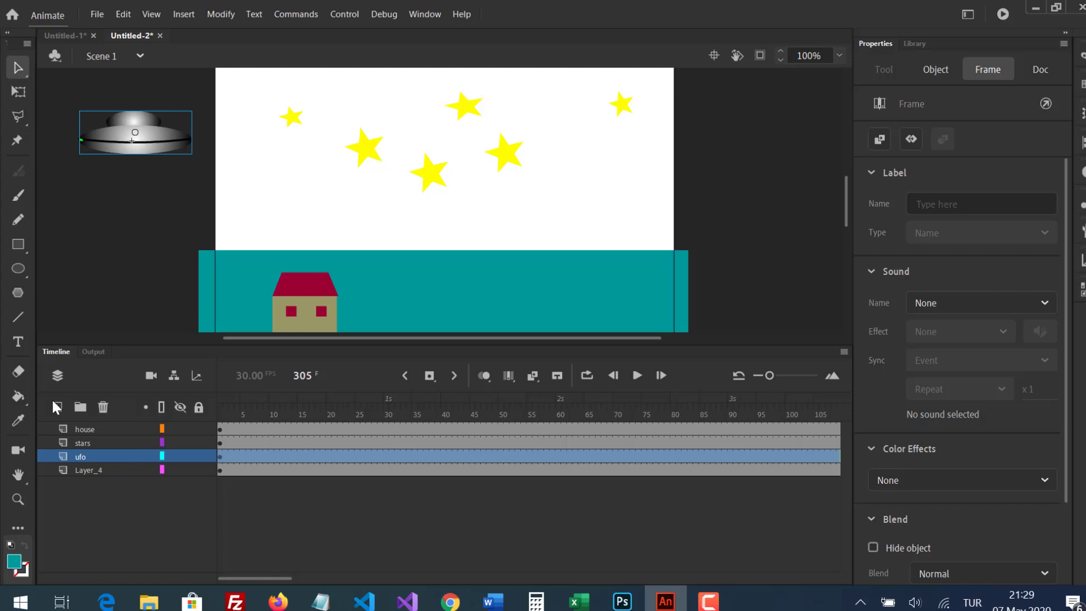
pyautogui.click(57, 405)
# Step: Name the new layer 'guide' and pencil a winding flight path from the UFO across the sky
pyautogui.doubleClick(90, 457)
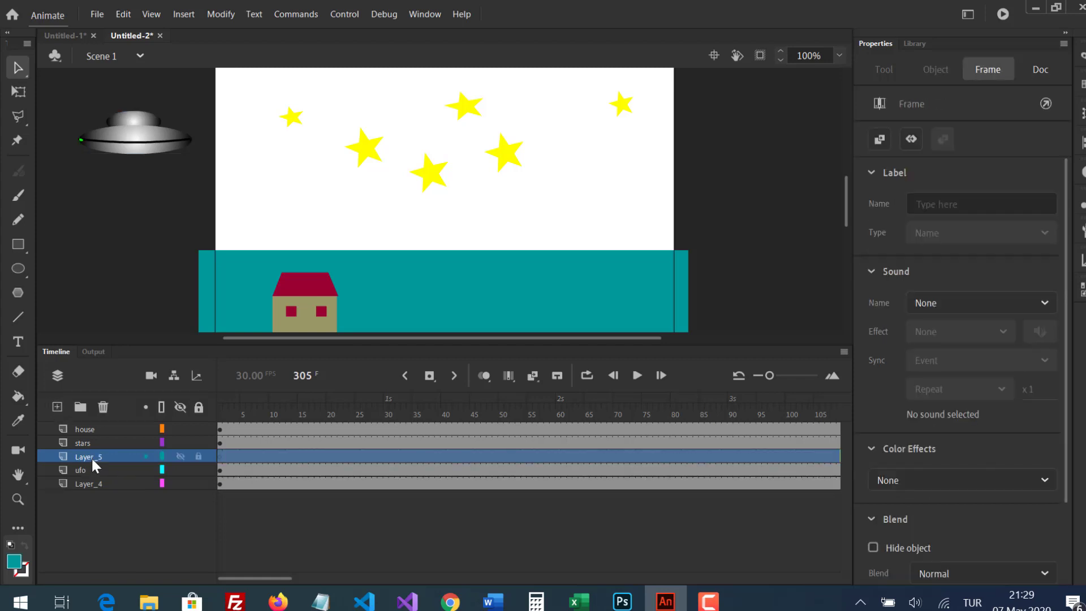
pyautogui.write('guideo')
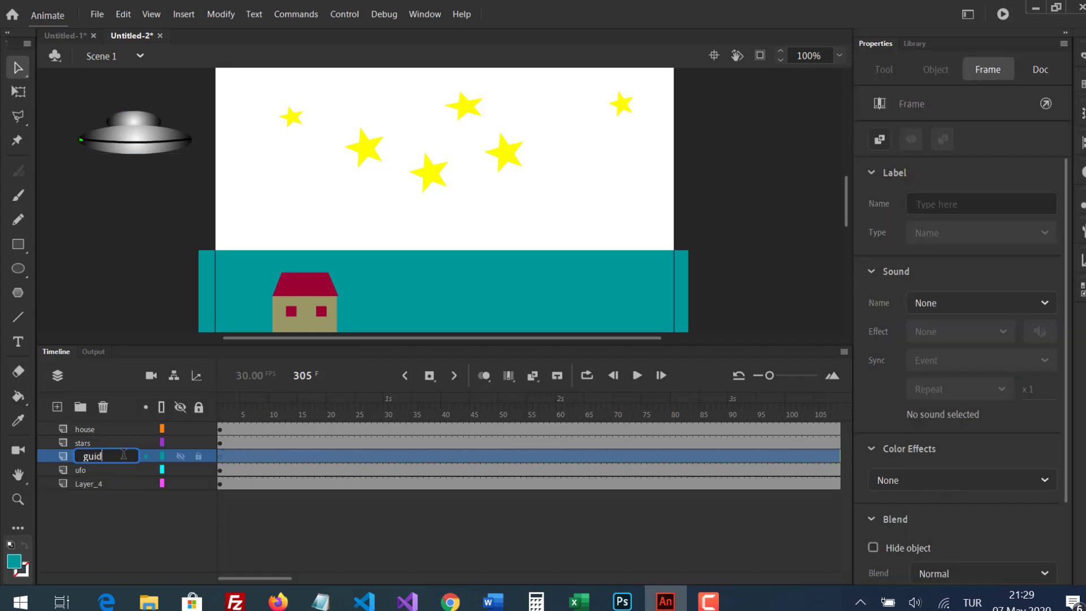
pyautogui.press('Return')
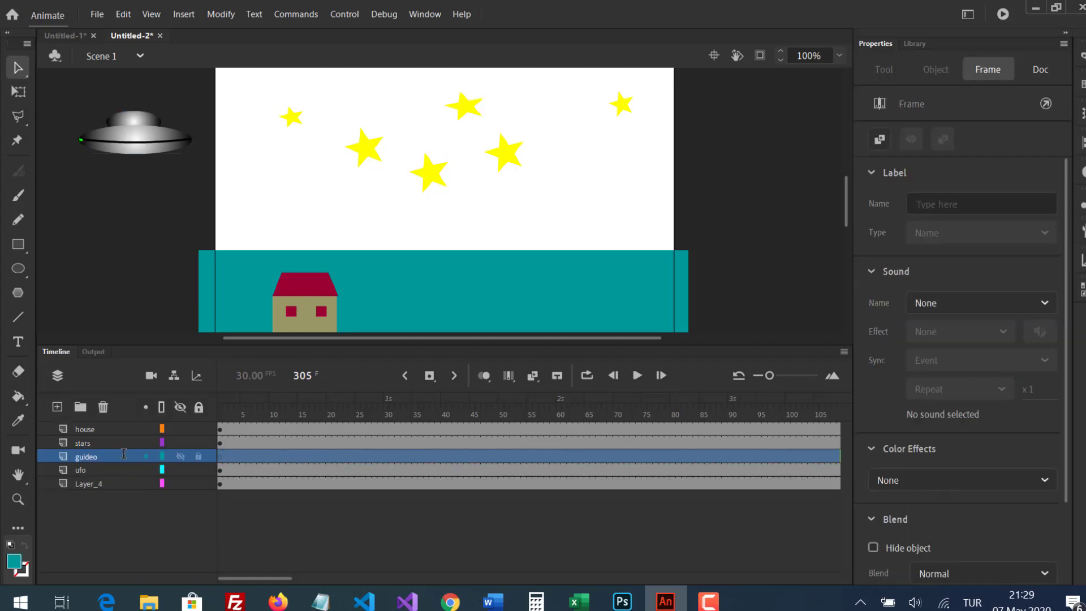
pyautogui.click(20, 219)
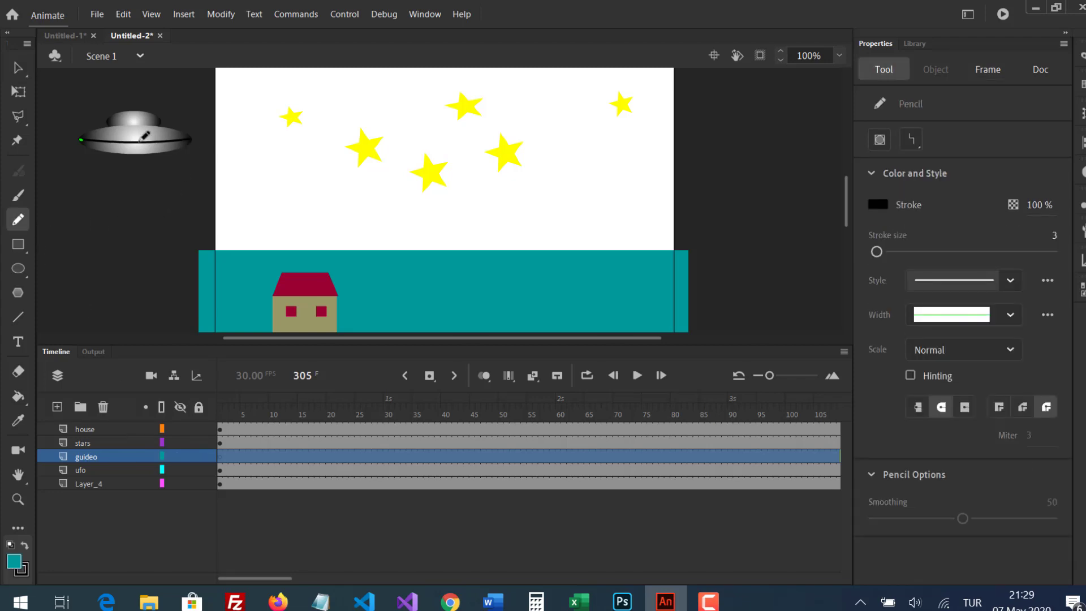
pyautogui.moveTo(140, 141)
pyautogui.mouseDown()
pyautogui.moveTo(188, 168)
pyautogui.moveTo(237, 158)
pyautogui.moveTo(284, 129)
pyautogui.moveTo(351, 171)
pyautogui.moveTo(425, 118)
pyautogui.moveTo(452, 152)
pyautogui.moveTo(522, 111)
pyautogui.moveTo(585, 120)
pyautogui.moveTo(637, 176)
pyautogui.moveTo(639, 197)
pyautogui.moveTo(608, 216)
pyautogui.moveTo(305, 242)
pyautogui.mouseUp()
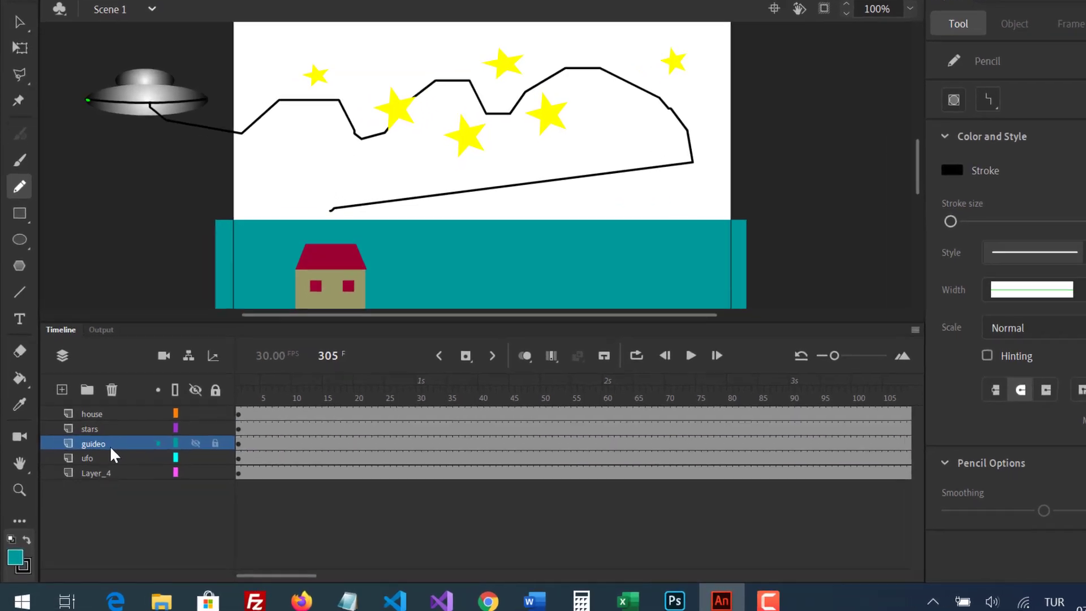
pyautogui.doubleClick(109, 457)
pyautogui.click(131, 455)
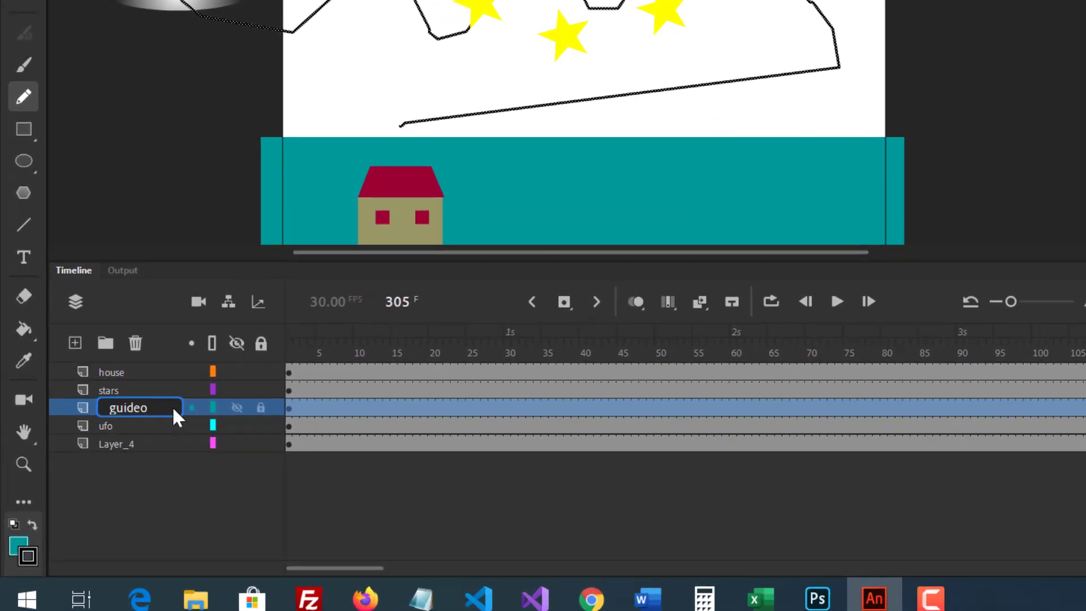
pyautogui.press('BackSpace')
pyautogui.press('Return')
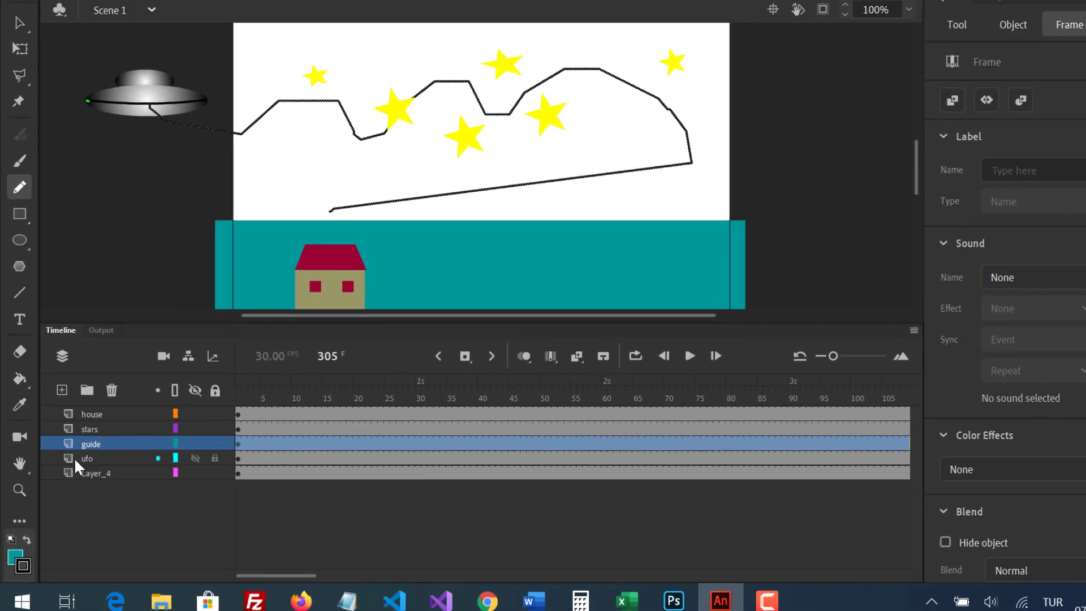
# Step: Set the guide layer's type to Guide and nest the ufo layer under it
pyautogui.doubleClick(68, 444)
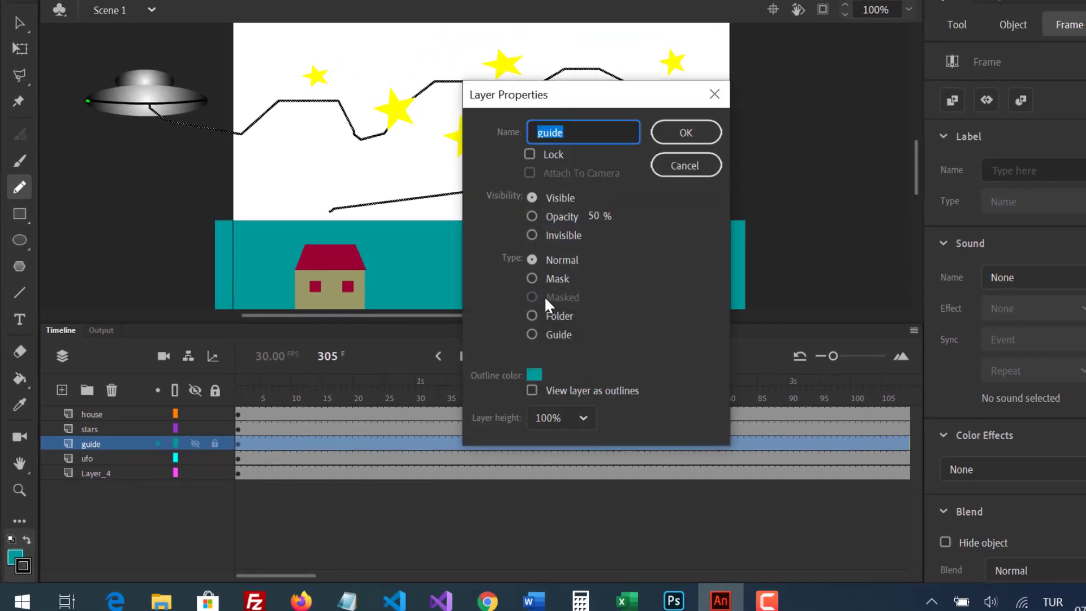
pyautogui.click(534, 337)
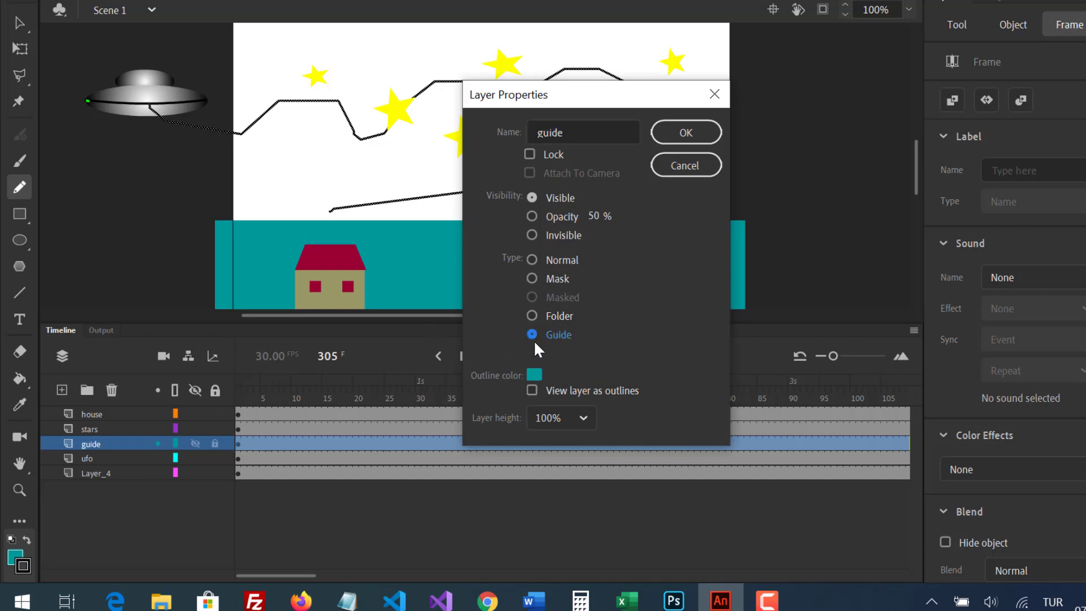
pyautogui.click(677, 132)
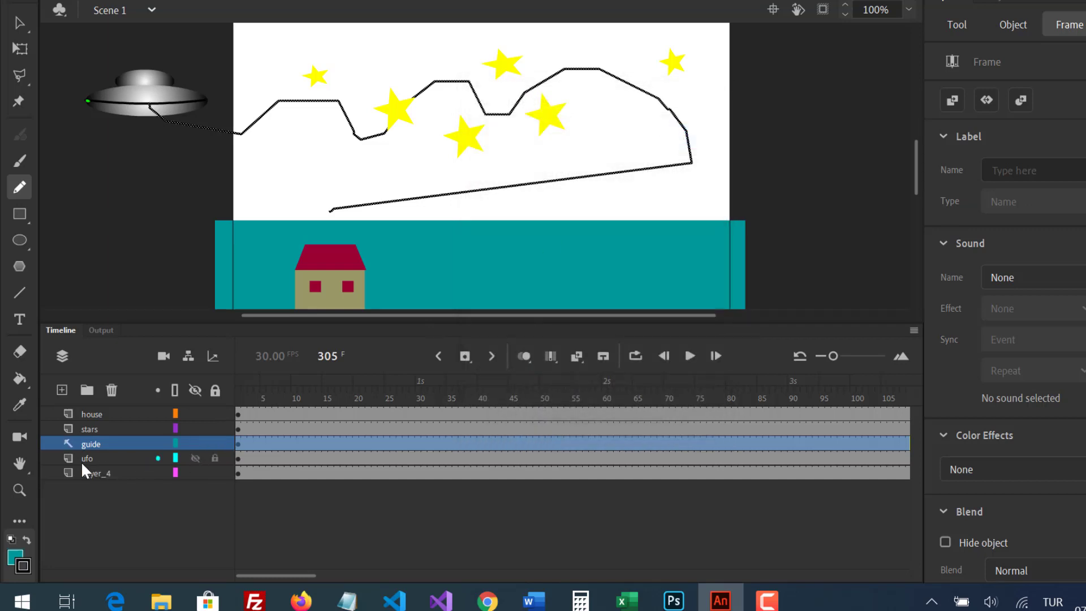
pyautogui.moveTo(66, 460); pyautogui.dragTo(79, 453)
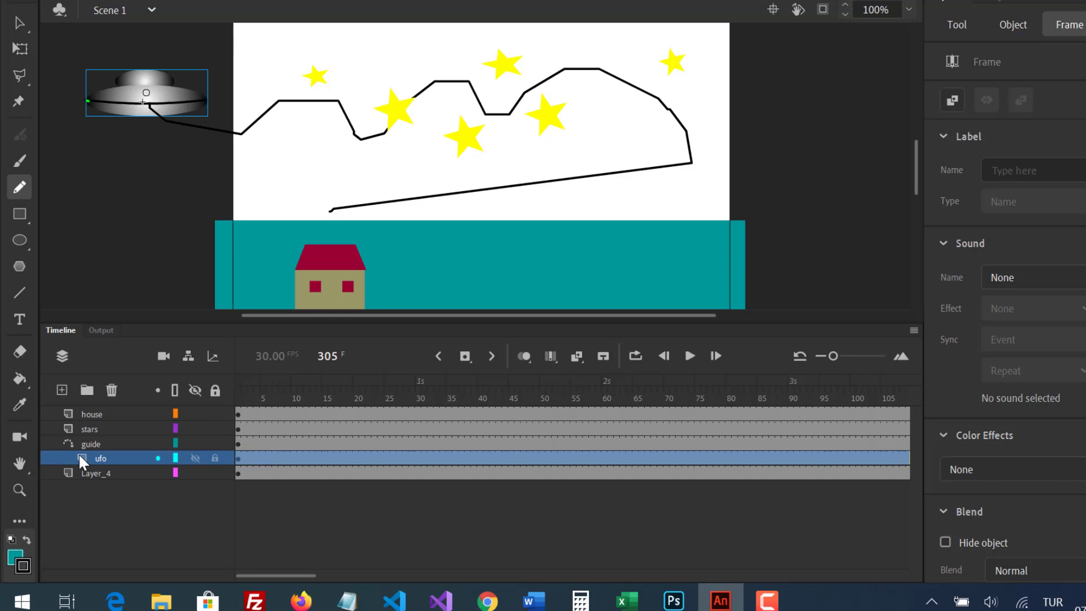
# Step: Add a classic tween on ufo with a frame-137 keyframe placing the UFO at the path's end
pyautogui.rightClick(239, 459)
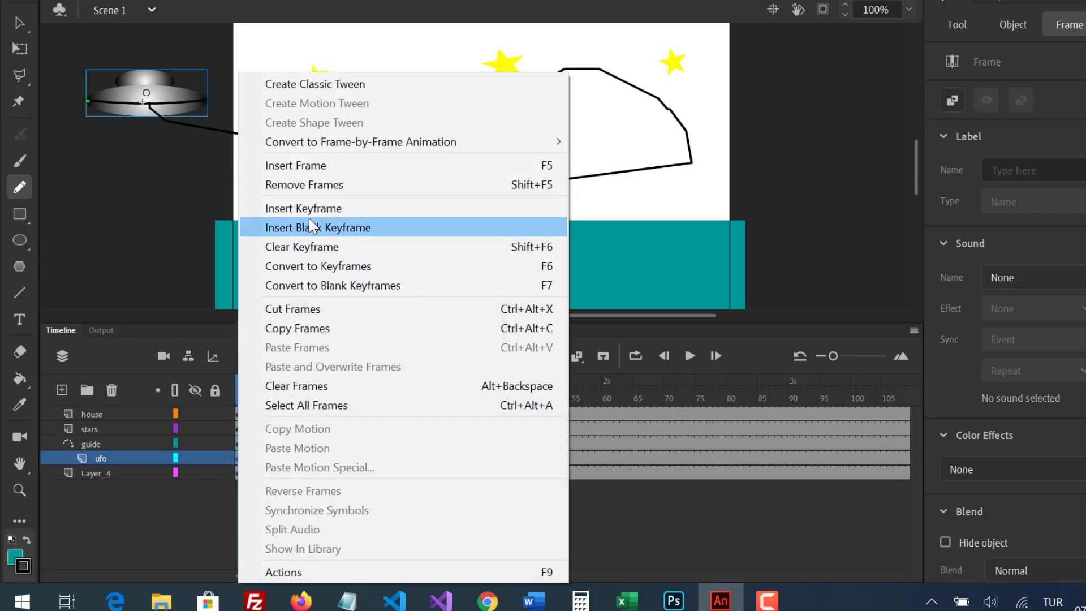
pyautogui.click(331, 90)
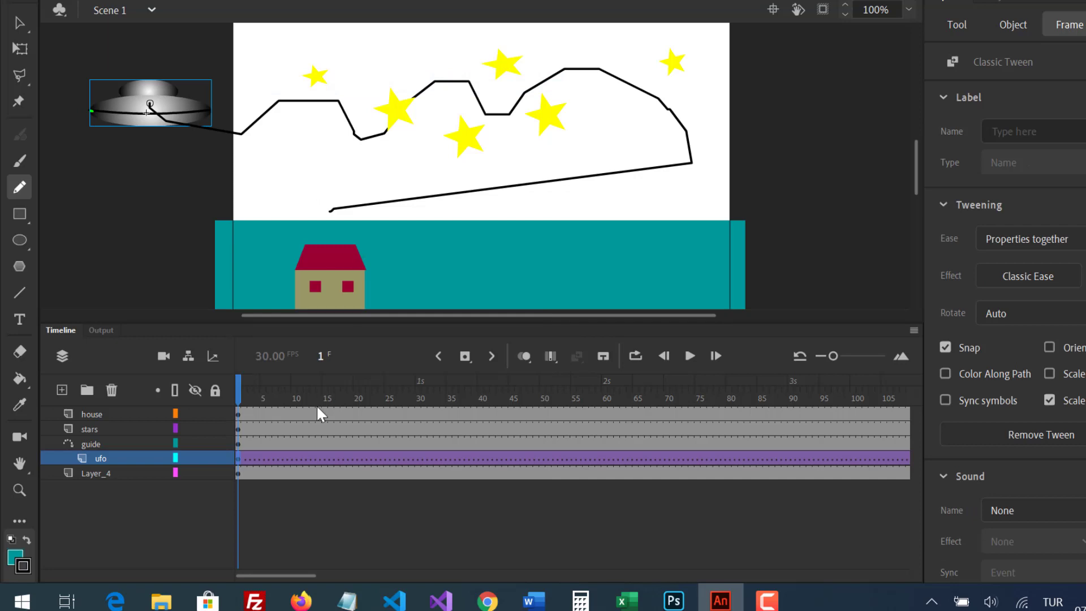
pyautogui.moveTo(277, 572); pyautogui.dragTo(332, 590)
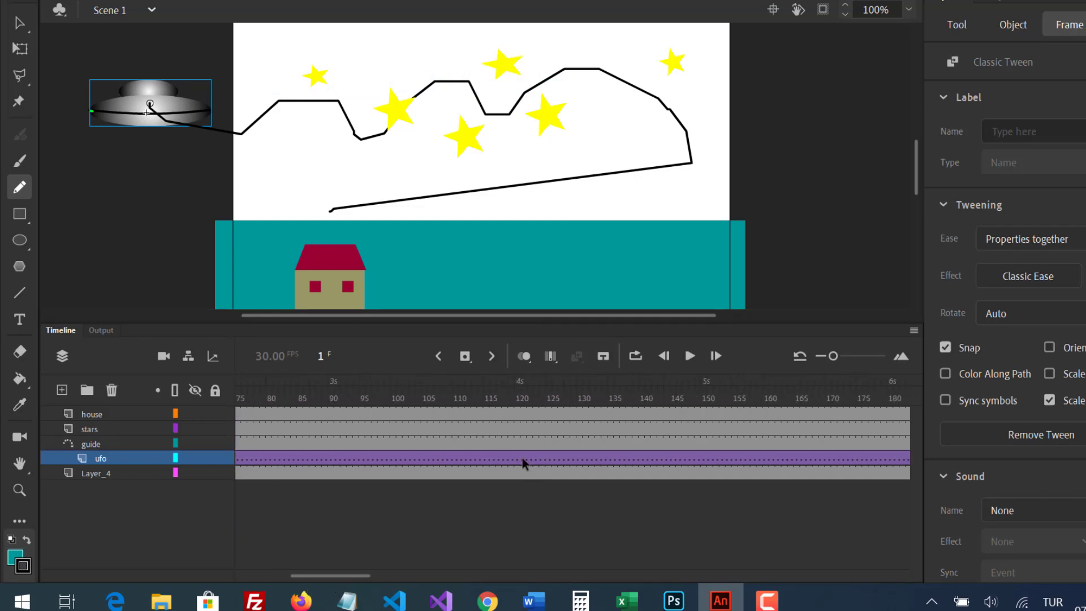
pyautogui.rightClick(625, 460)
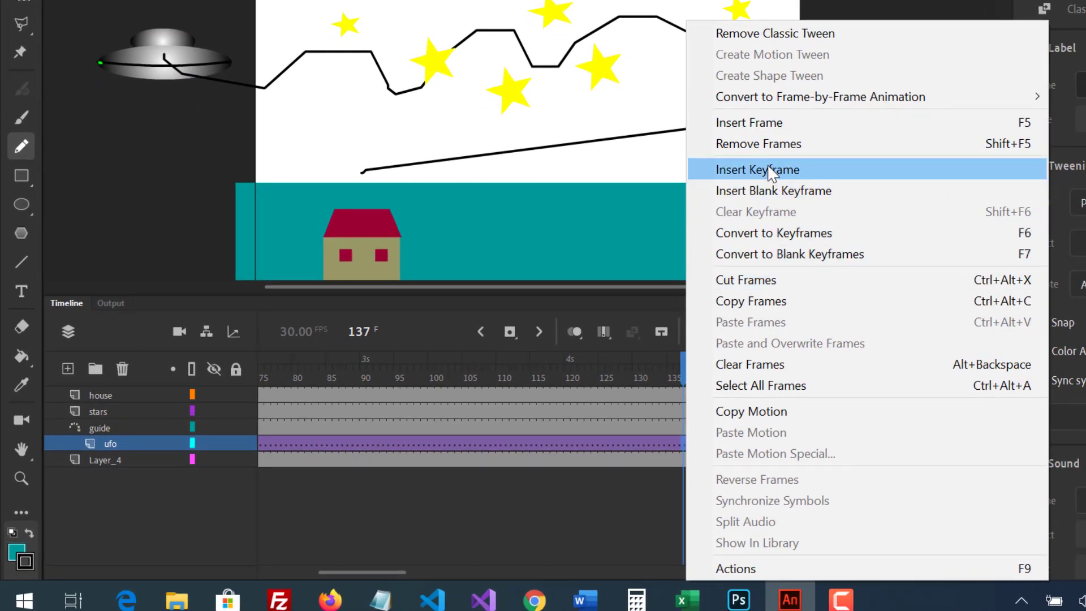
pyautogui.click(771, 170)
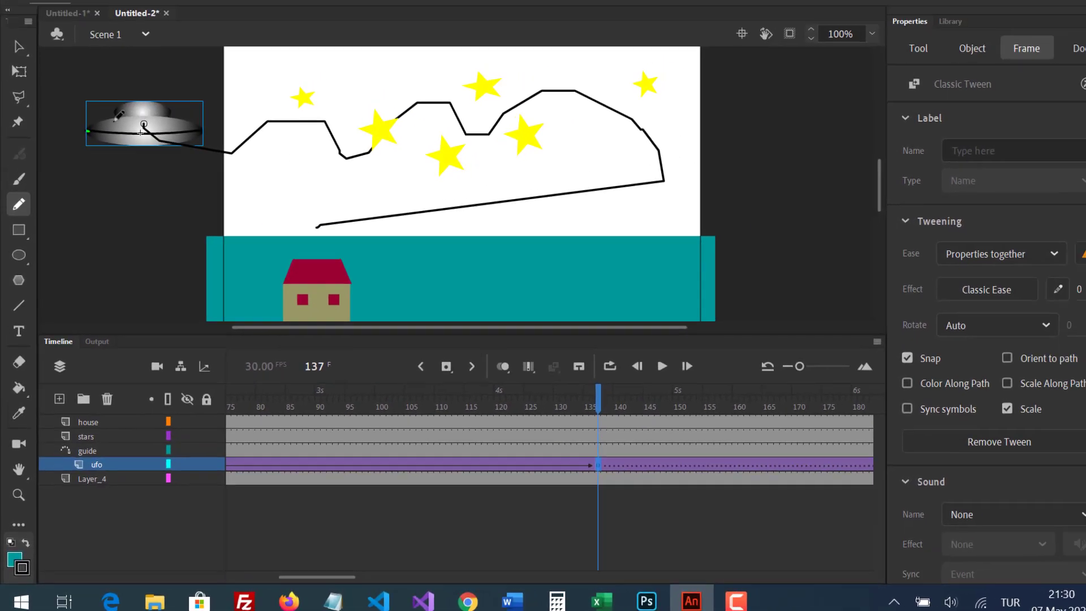
pyautogui.click(19, 59)
pyautogui.moveTo(120, 138); pyautogui.dragTo(289, 259)
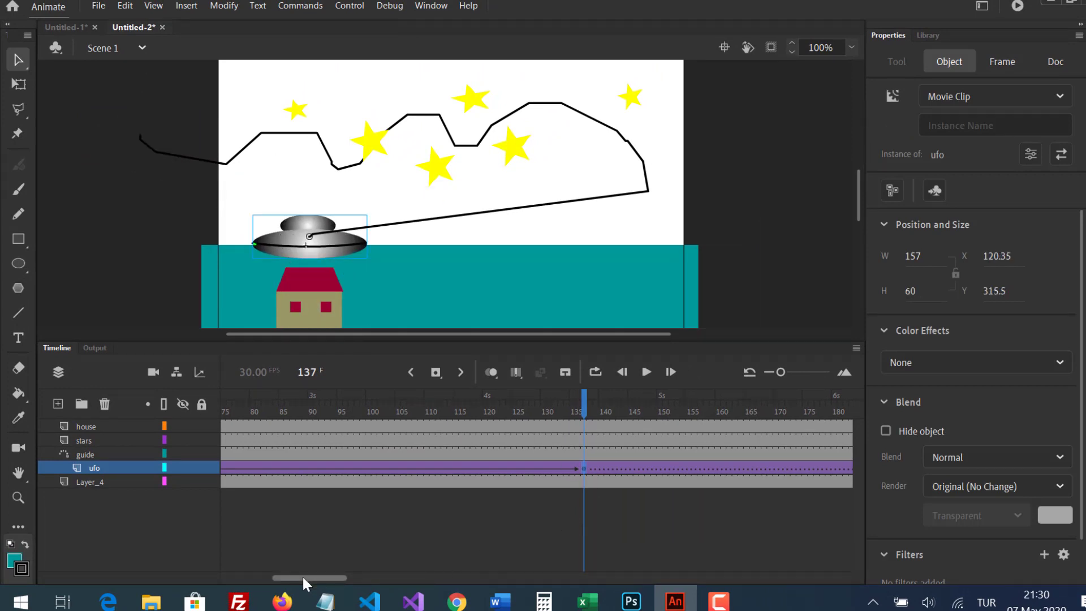
# Step: Insert a keyframe at frame 162 on the ufo layer
pyautogui.moveTo(302, 575); pyautogui.dragTo(323, 585)
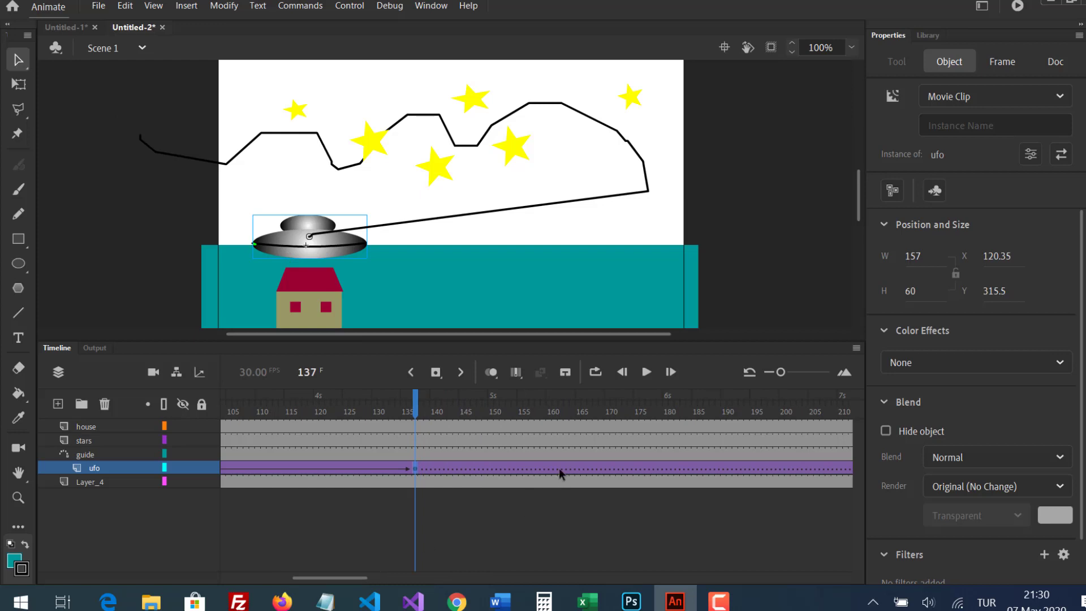
pyautogui.click(559, 468)
pyautogui.rightClick(560, 470)
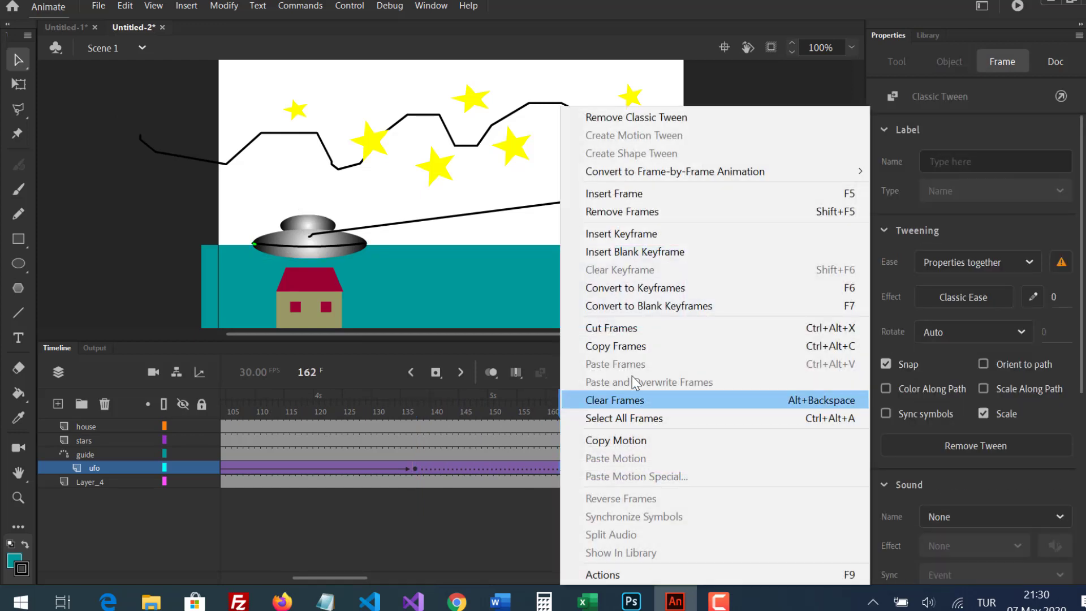
pyautogui.click(632, 233)
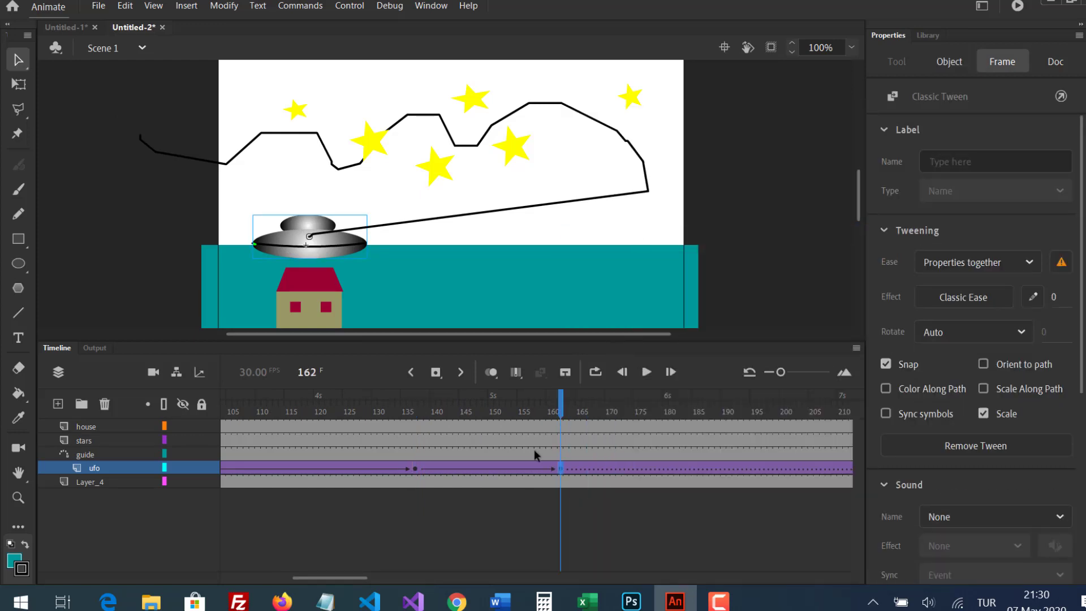
# Step: Add a new layer above Layer_4 named 'light'
pyautogui.click(98, 481)
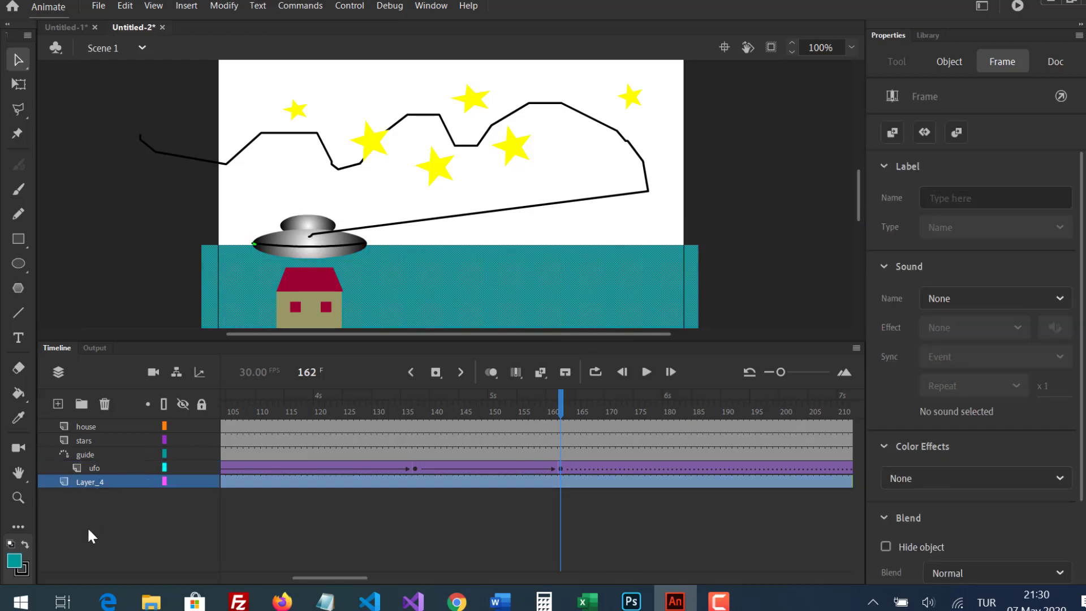
pyautogui.click(60, 402)
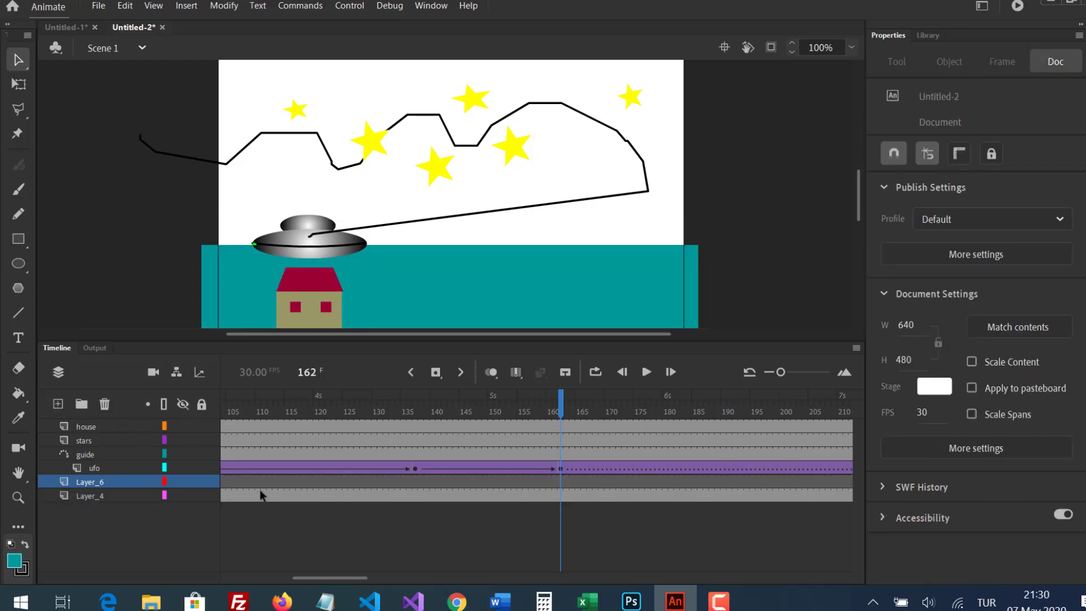
pyautogui.doubleClick(94, 481)
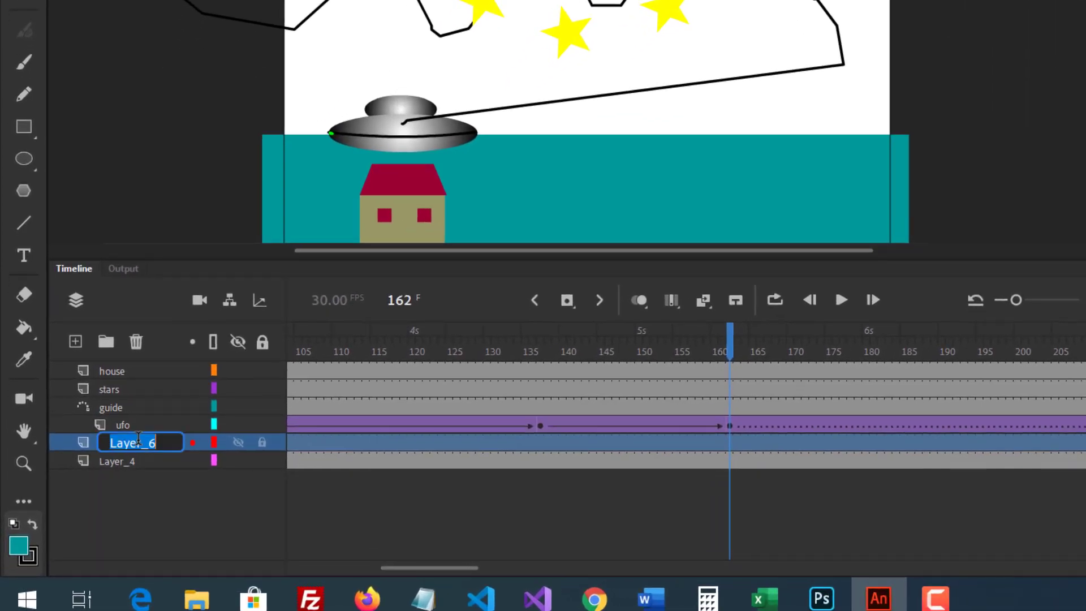
pyautogui.write('light')
pyautogui.press('Return')
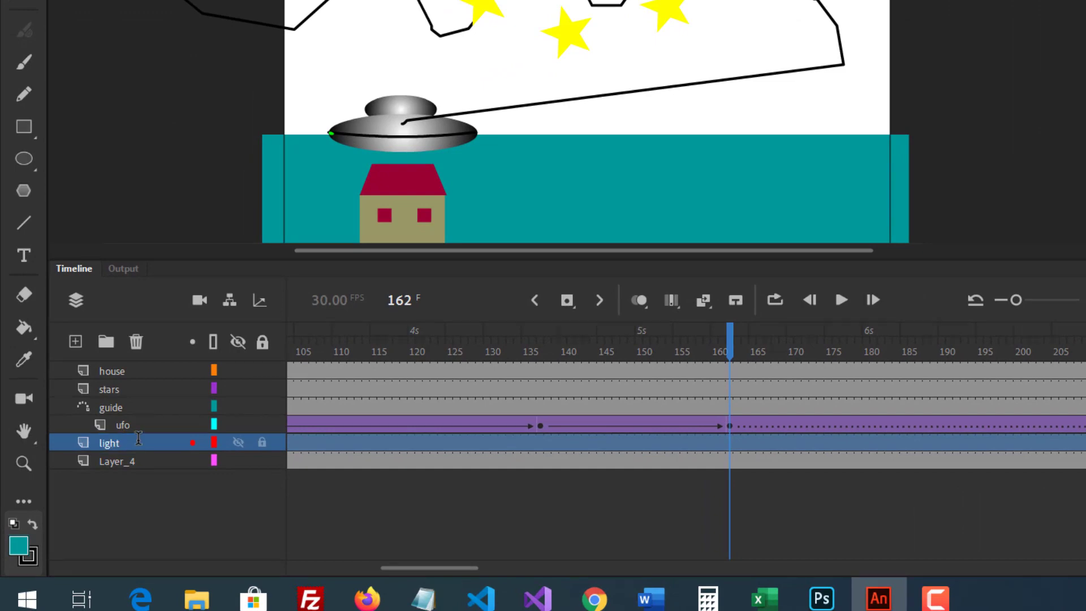
# Step: Insert a blank keyframe at frame 162 on the light layer
pyautogui.click(730, 443)
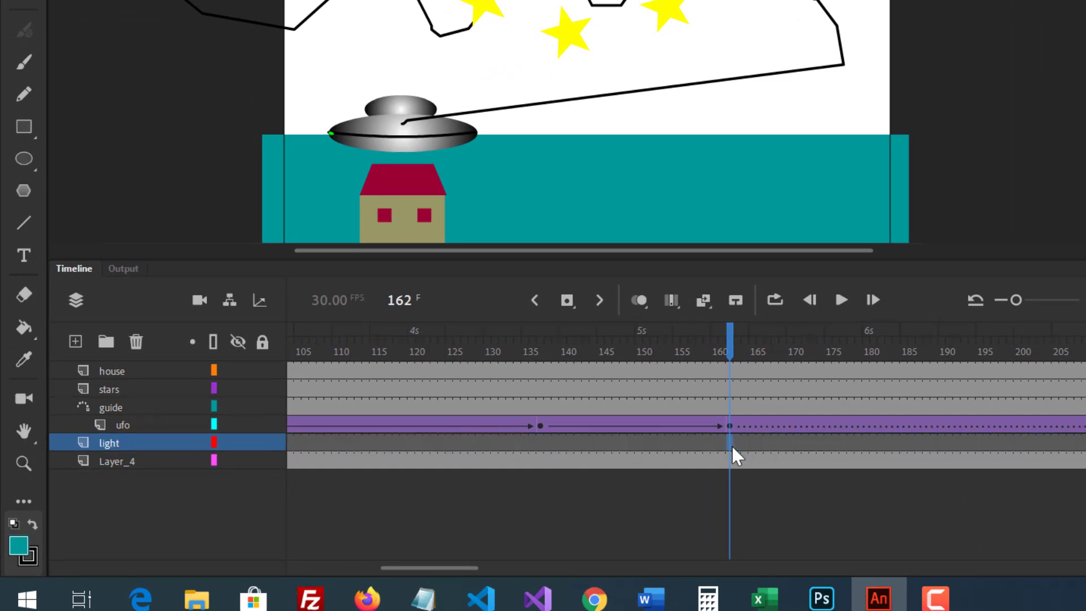
pyautogui.rightClick(730, 443)
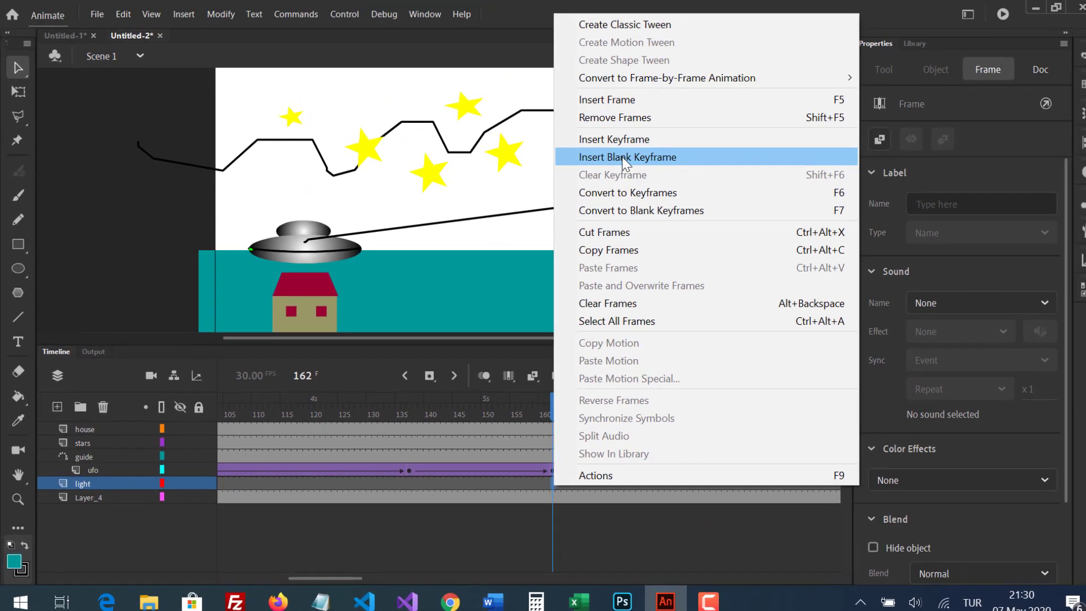
pyautogui.click(832, 12)
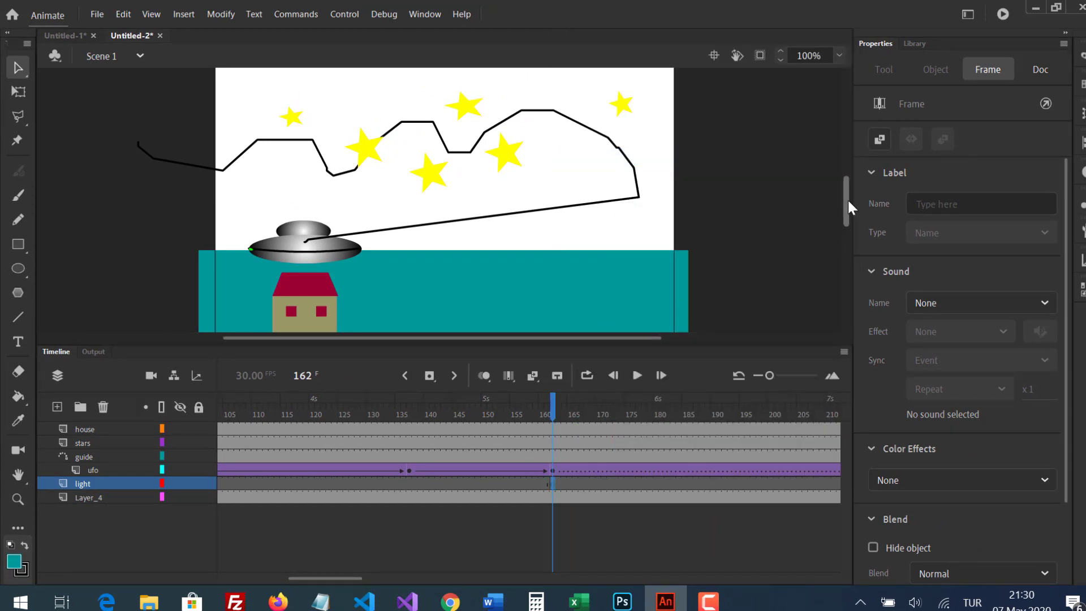
pyautogui.moveTo(847, 198); pyautogui.dragTo(848, 210)
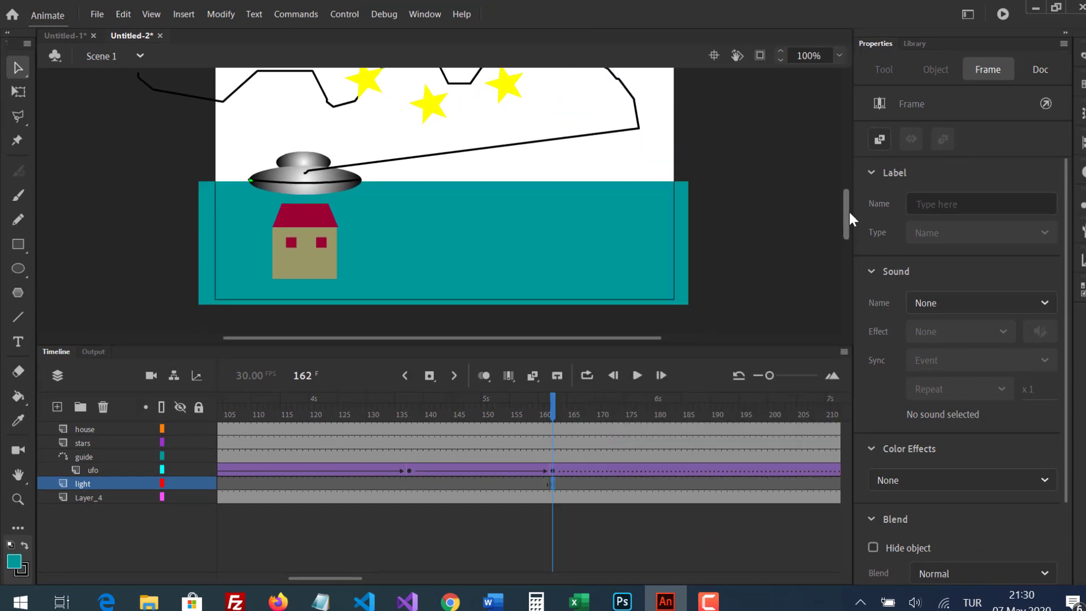
pyautogui.click(23, 248)
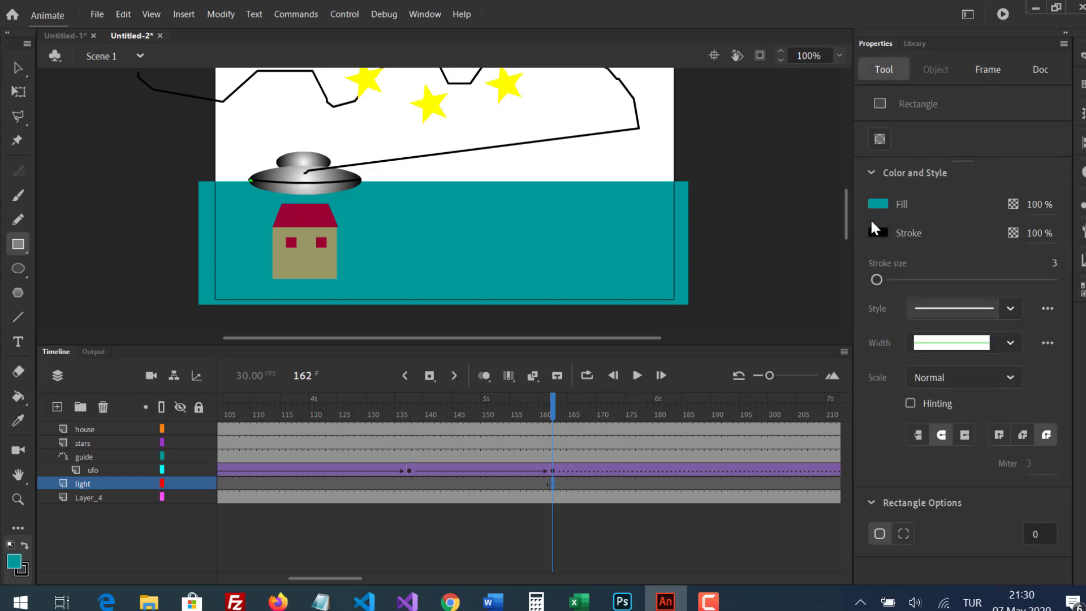
# Step: Set the rectangle fill to yellow with its alpha lowered to 38 %
pyautogui.click(878, 204)
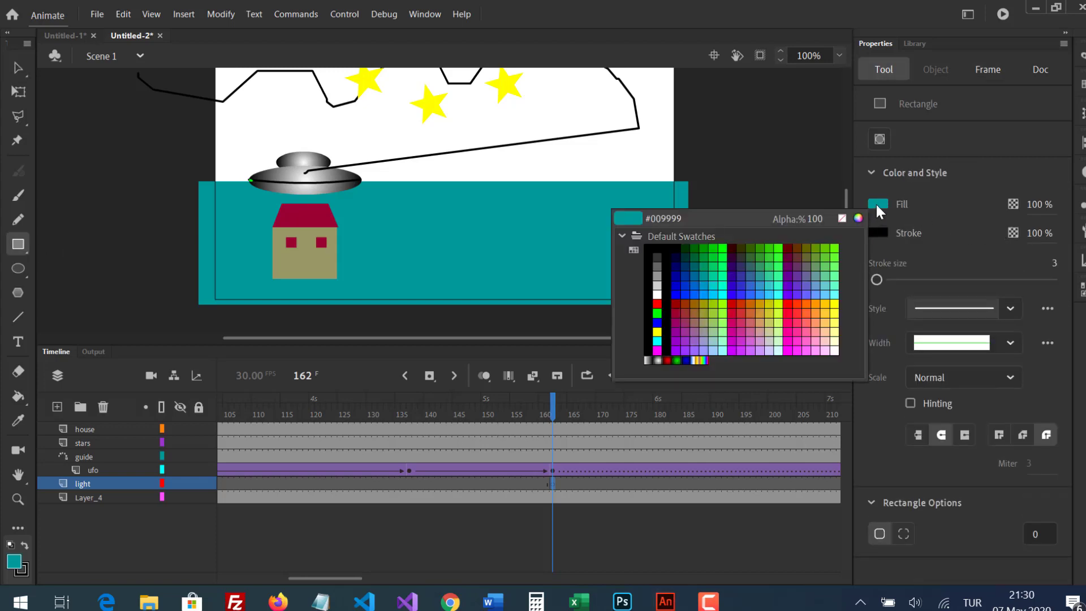
pyautogui.click(658, 330)
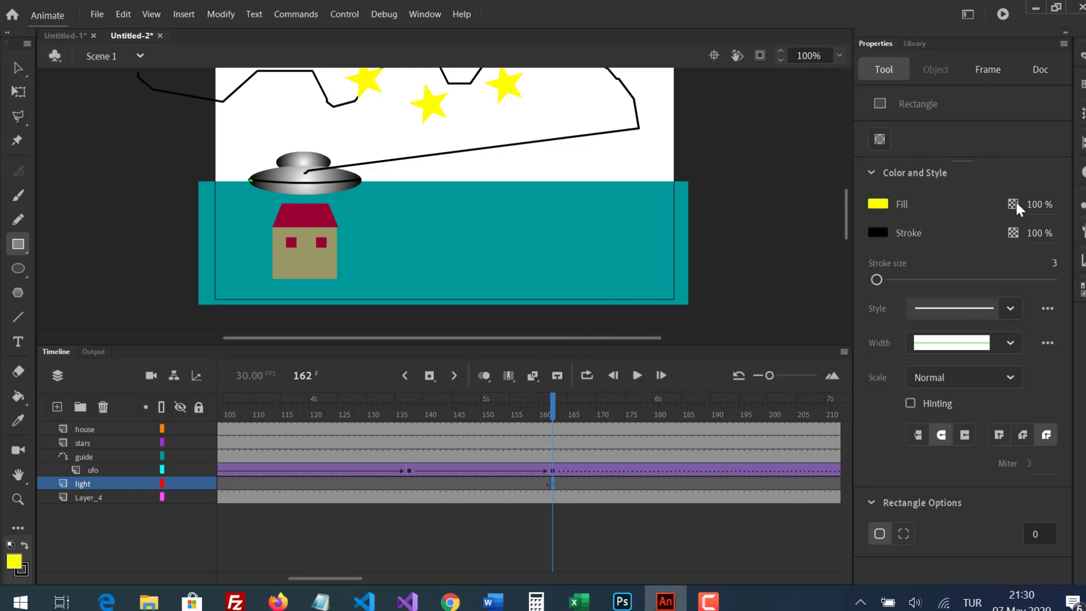
pyautogui.click(1039, 204)
pyautogui.write('50')
pyautogui.press('Return')
pyautogui.moveTo(1010, 204); pyautogui.dragTo(1001, 202)
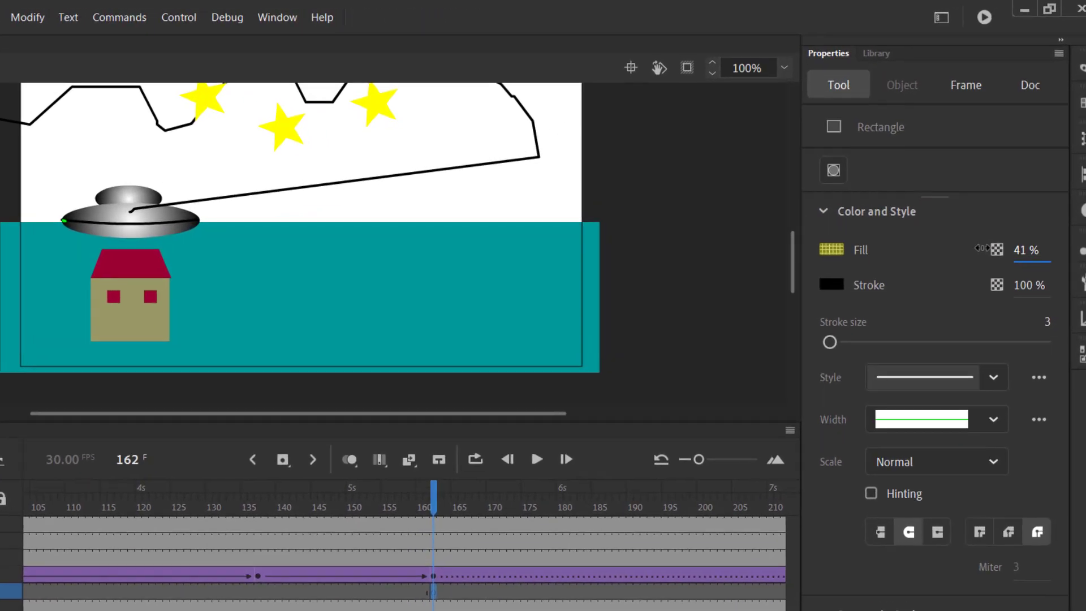
pyautogui.moveTo(983, 247); pyautogui.dragTo(977, 248)
# Step: Switch the fill to light green and draw a rectangle covering the house
pyautogui.moveTo(57, 237); pyautogui.dragTo(217, 333)
pyautogui.hotkey('shift', 'z')
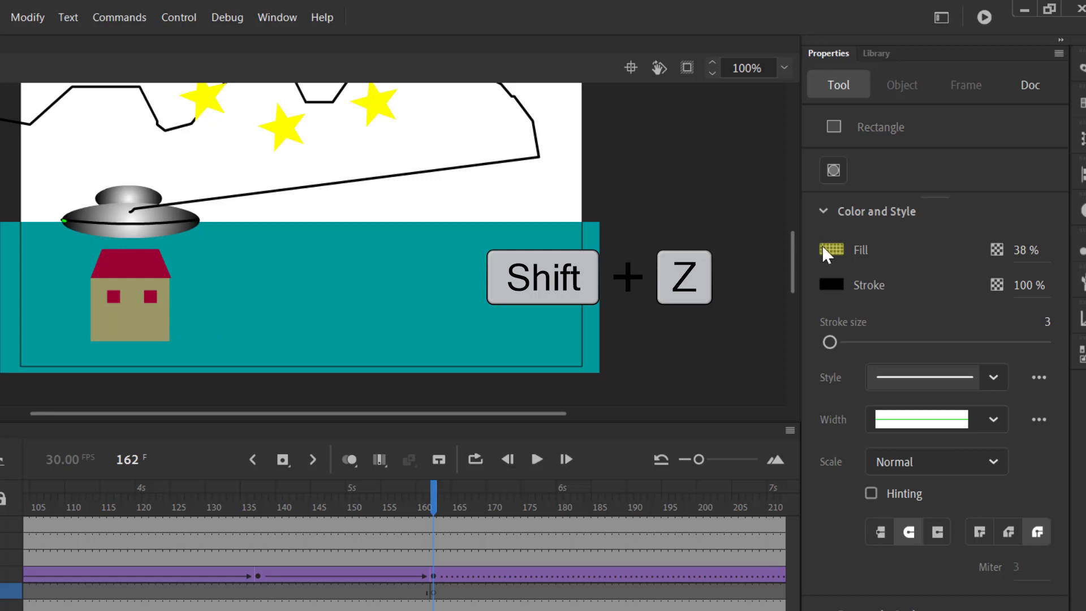
pyautogui.click(822, 245)
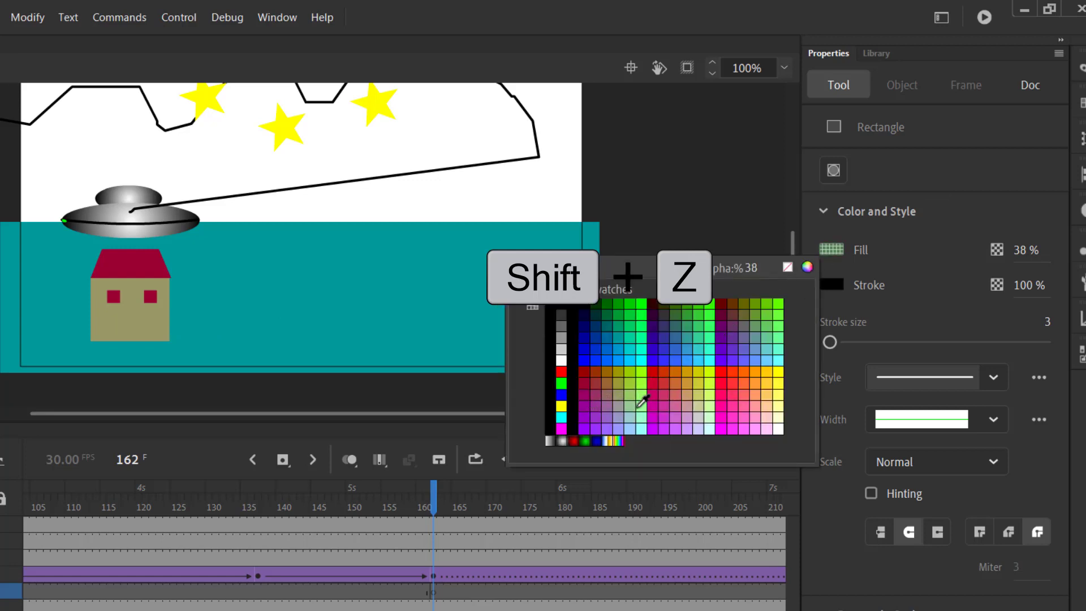
pyautogui.click(647, 400)
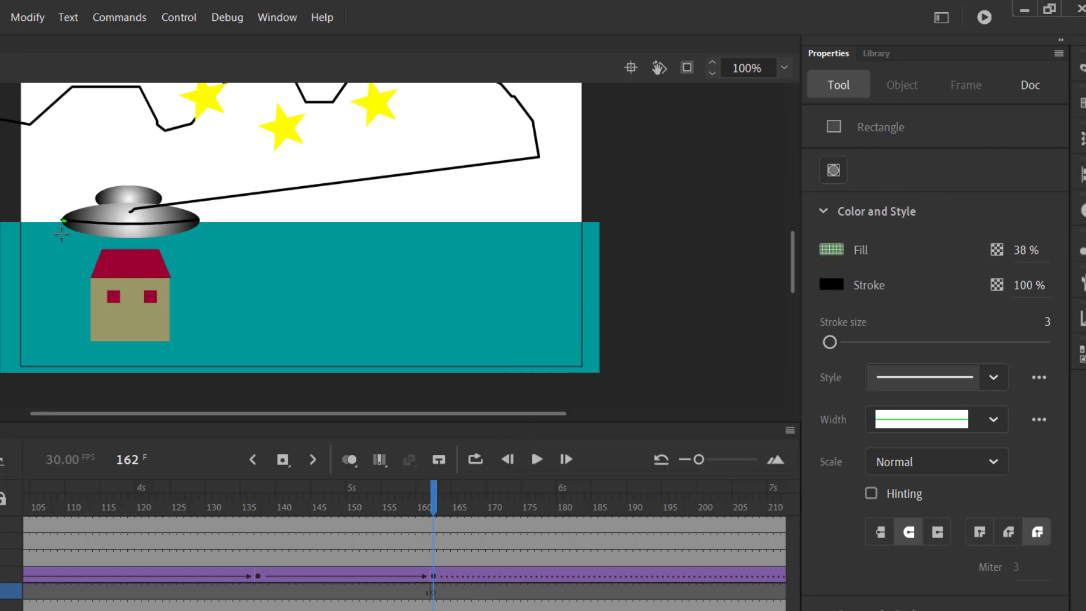
pyautogui.moveTo(62, 238); pyautogui.dragTo(204, 326)
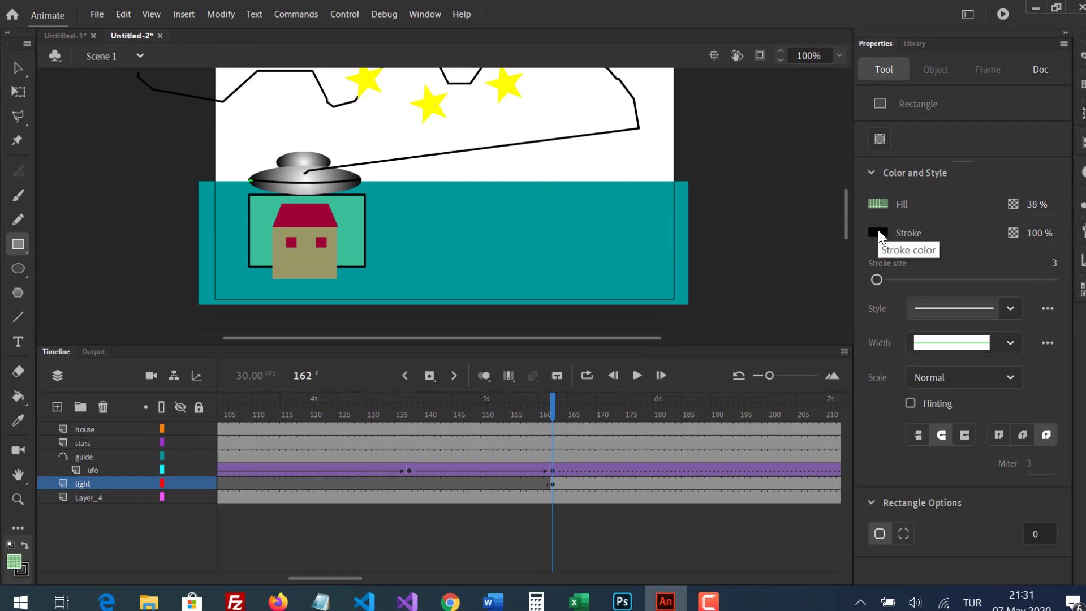
# Step: Replace the outlined rectangle with an outline-free green rectangle over the house
pyautogui.hotkey('ctrl', 'z')
pyautogui.click(878, 232)
pyautogui.click(842, 247)
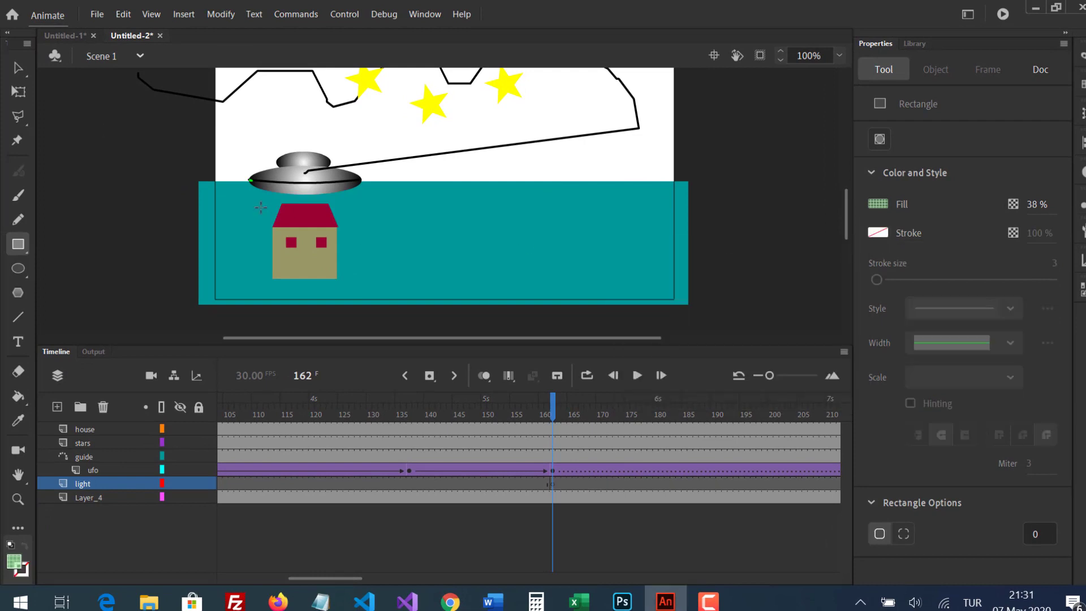
pyautogui.moveTo(246, 194); pyautogui.dragTo(363, 268)
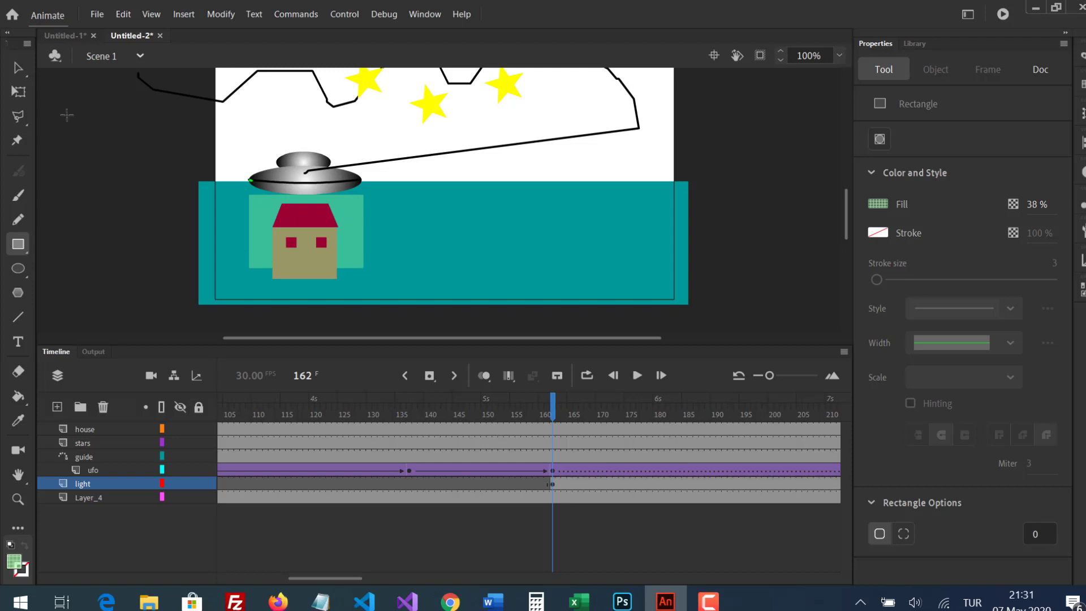
# Step: Pull the rectangle's top corners inward to shape a trapezoid beam from the UFO
pyautogui.click(13, 72)
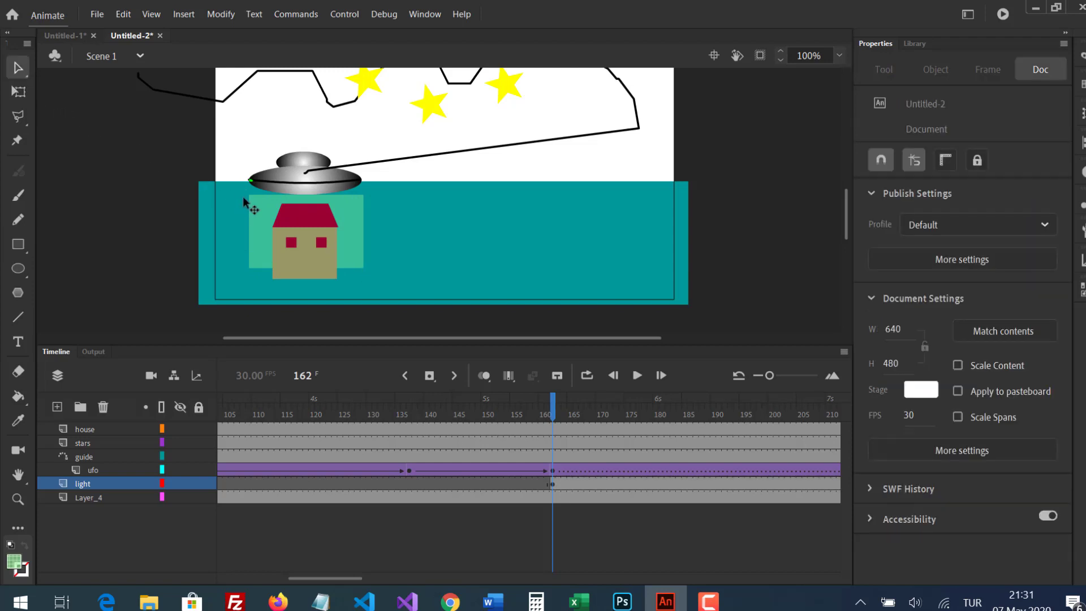
pyautogui.moveTo(249, 196); pyautogui.dragTo(273, 196)
pyautogui.moveTo(363, 196); pyautogui.dragTo(334, 194)
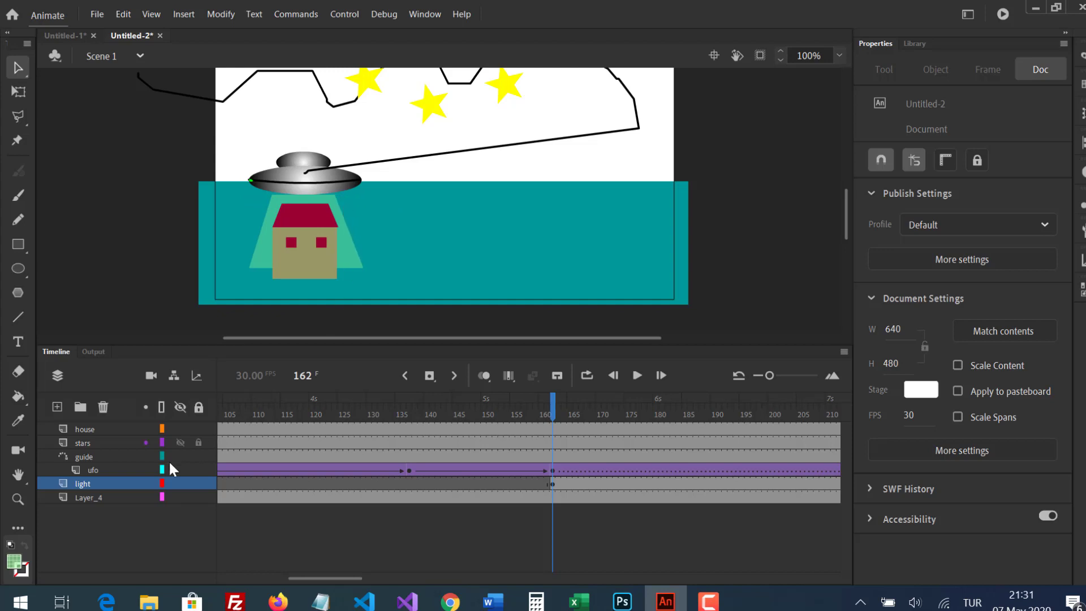
pyautogui.click(65, 484)
# Step: Move the light layer to the top of the layer stack
pyautogui.moveTo(65, 484); pyautogui.dragTo(63, 422)
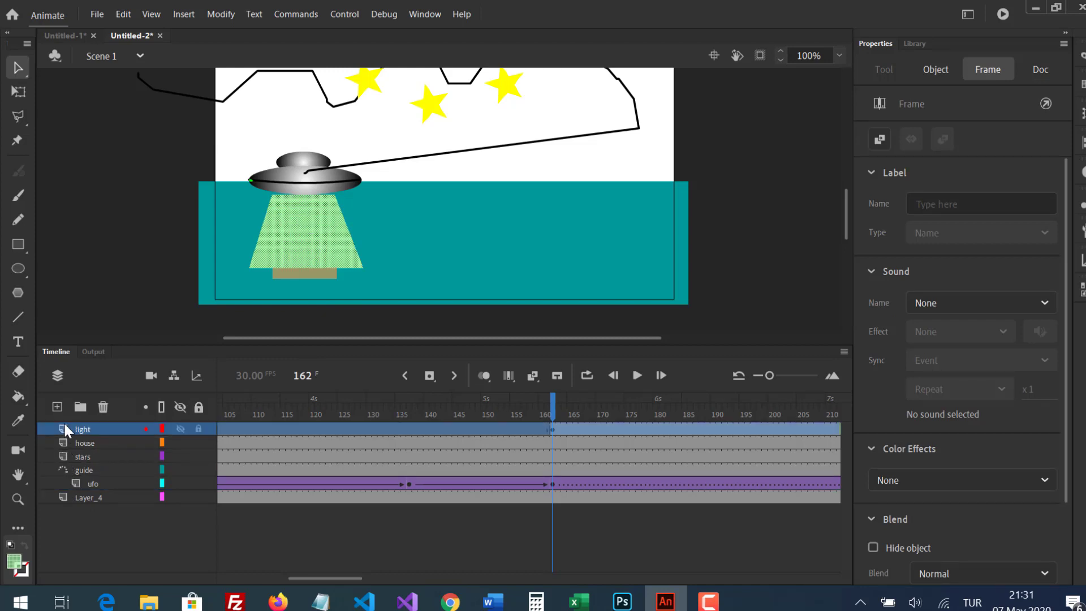
pyautogui.click(403, 245)
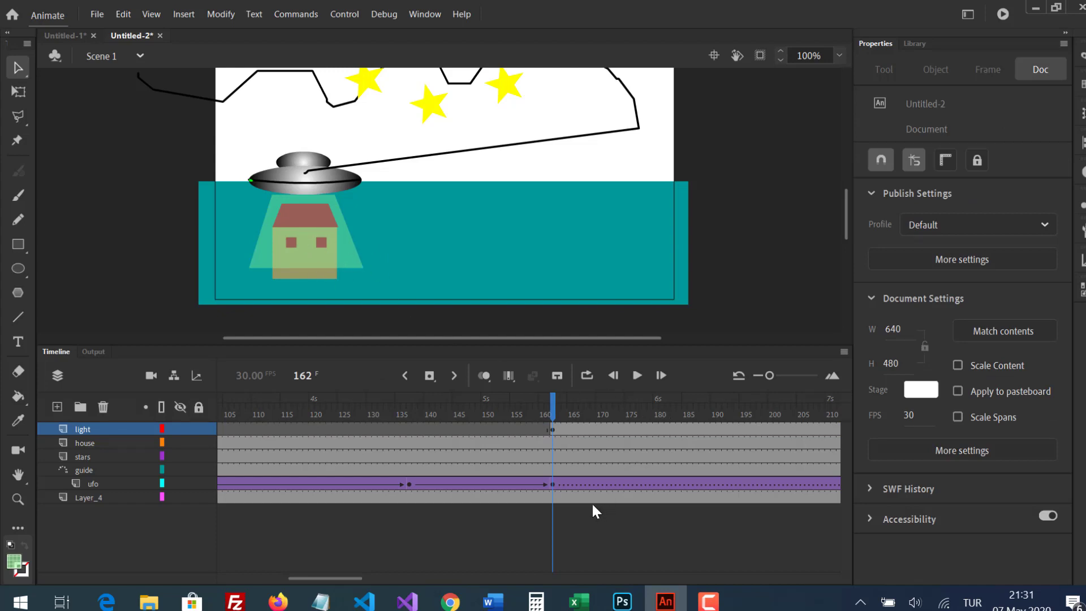
pyautogui.moveTo(338, 580); pyautogui.dragTo(351, 582)
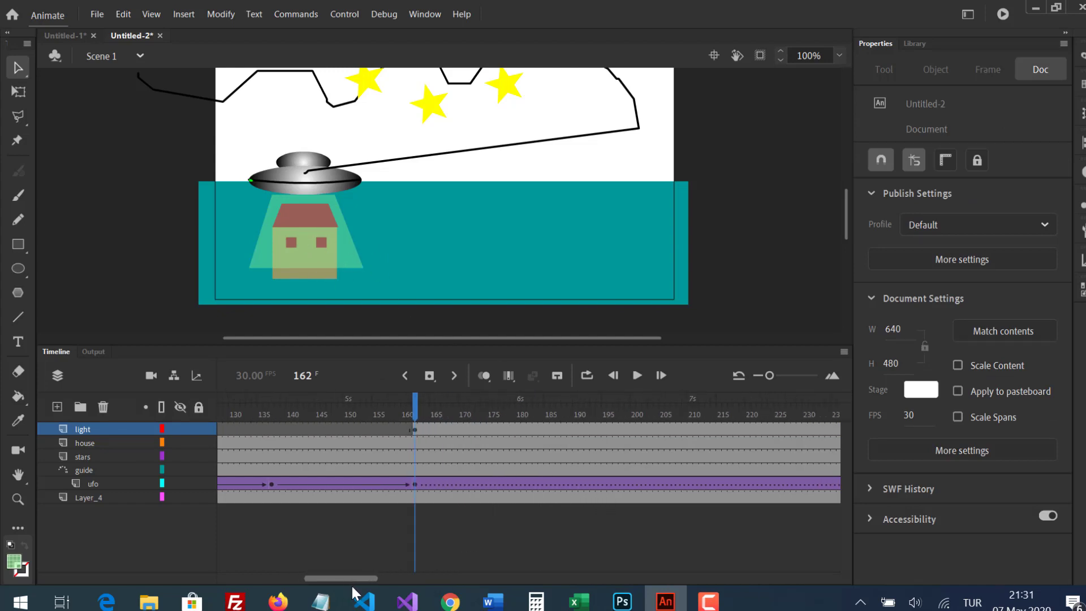
# Step: Insert keyframes at frame 190 on the light and ufo layers
pyautogui.rightClick(573, 428)
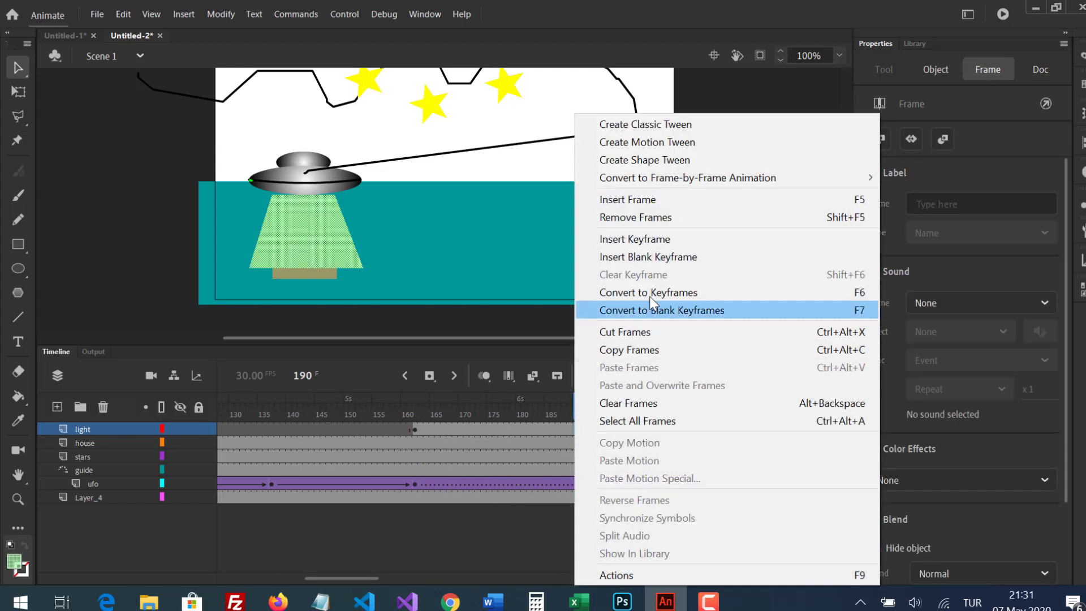
pyautogui.click(651, 244)
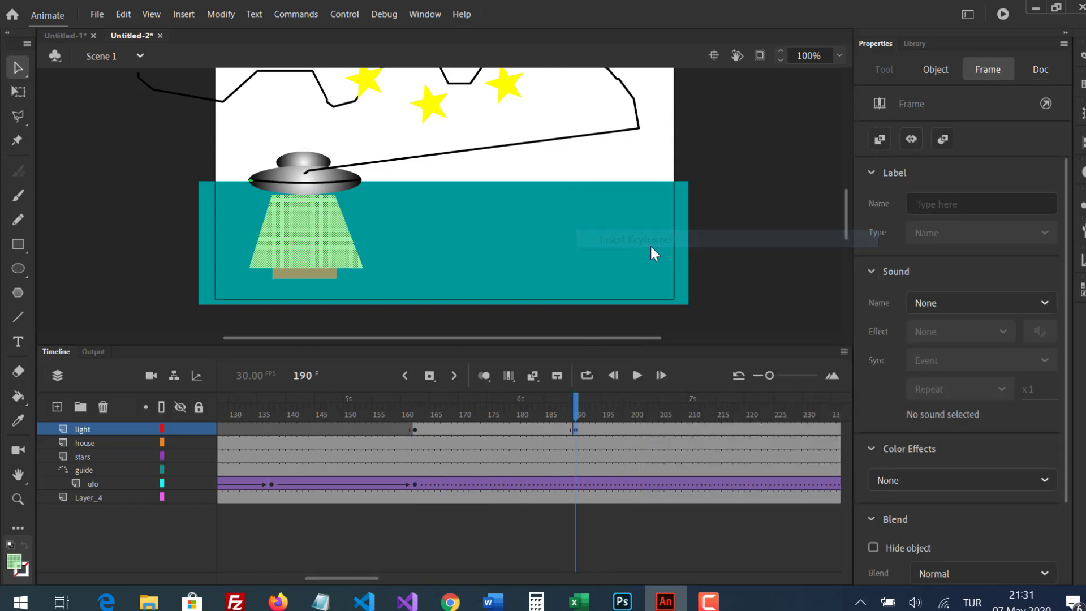
pyautogui.click(575, 484)
pyautogui.rightClick(575, 485)
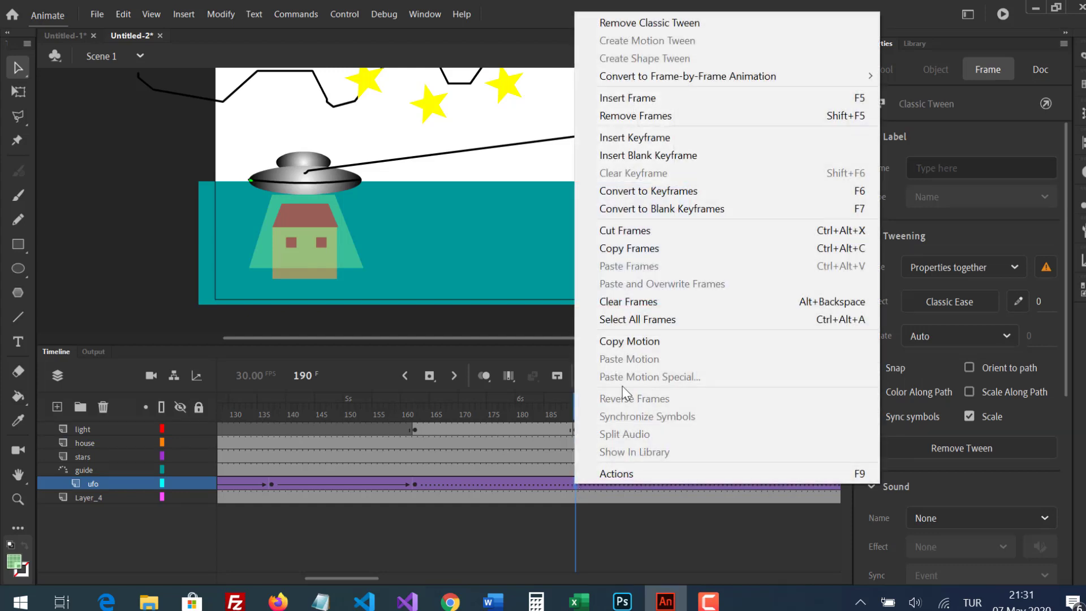
pyautogui.click(643, 139)
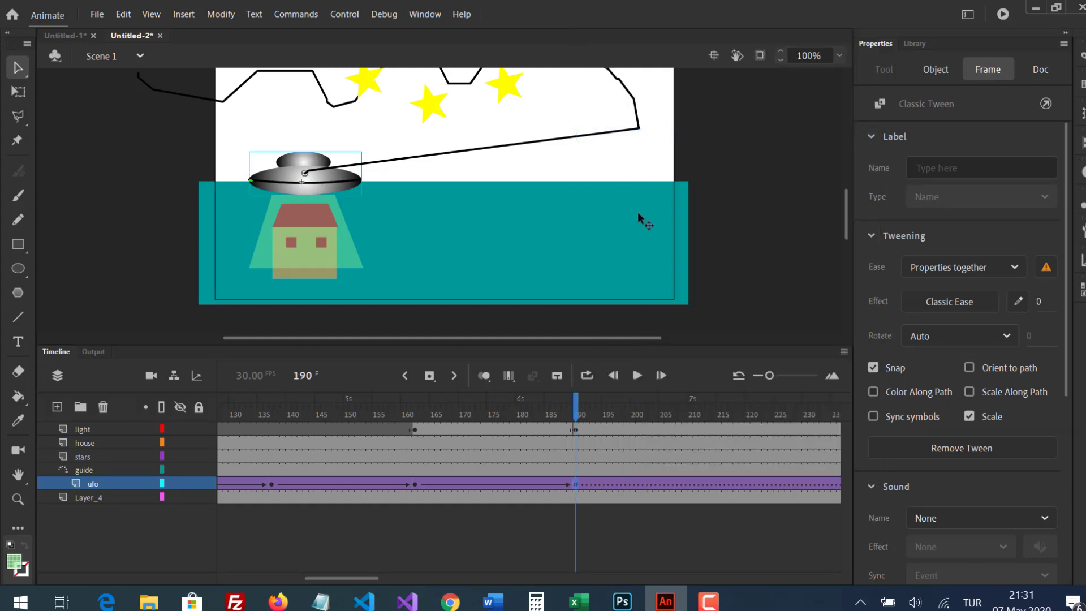
# Step: Keyframe the house layer at frame 190 and create a classic tween, converting the house to a symbol
pyautogui.click(574, 444)
pyautogui.rightClick(574, 444)
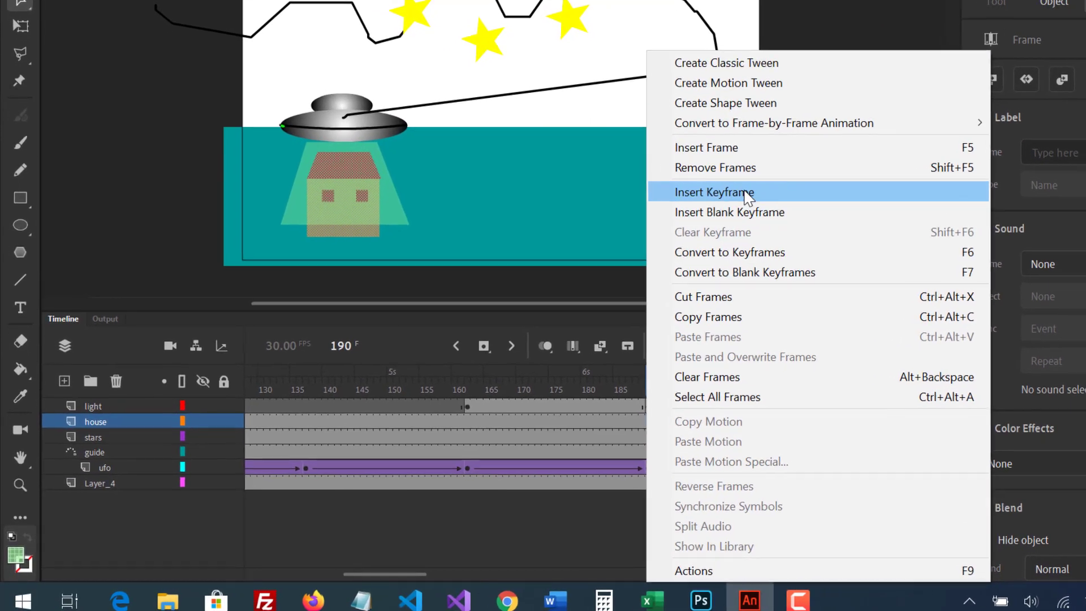
pyautogui.click(746, 193)
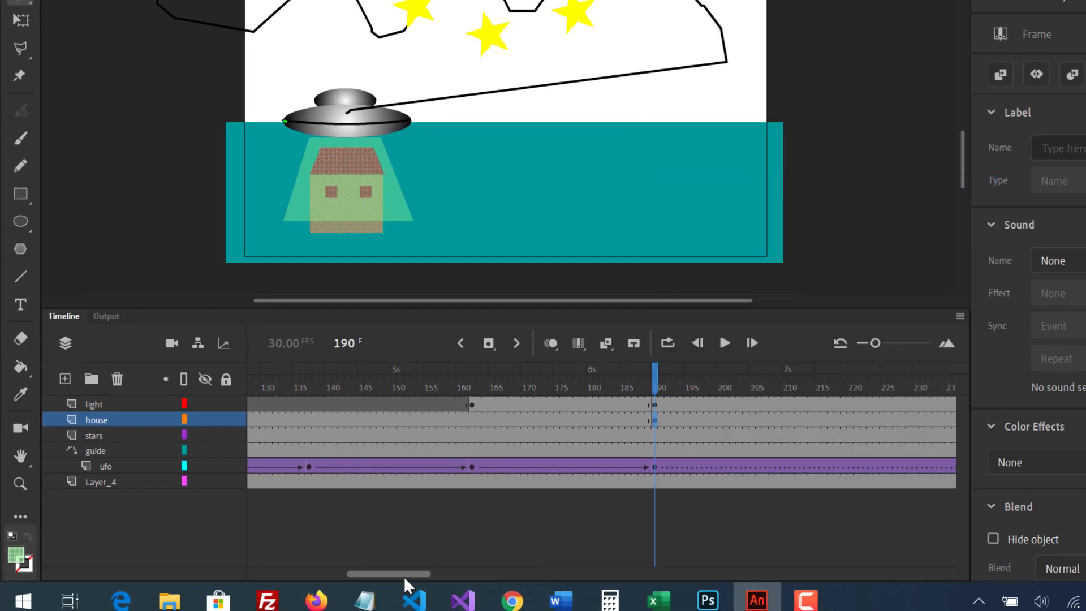
pyautogui.moveTo(402, 575); pyautogui.dragTo(419, 577)
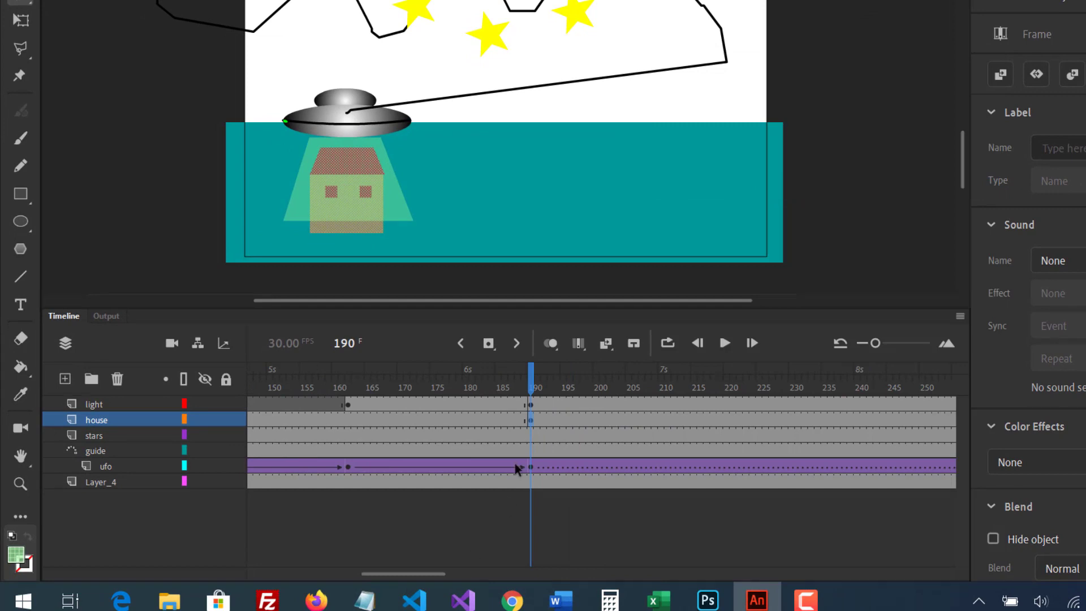
pyautogui.rightClick(530, 420)
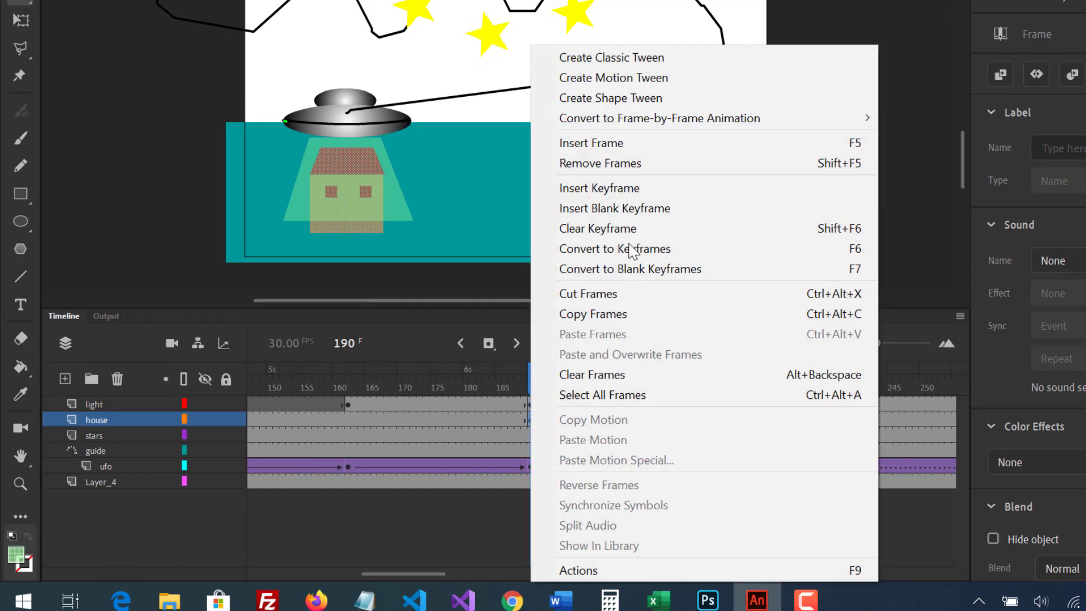
pyautogui.click(635, 59)
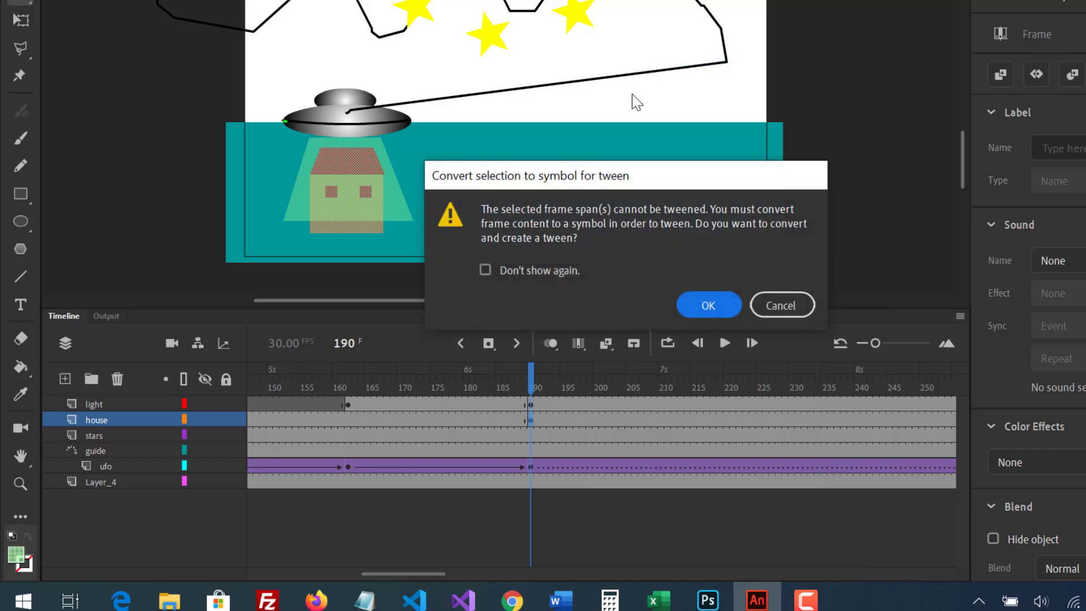
pyautogui.click(702, 306)
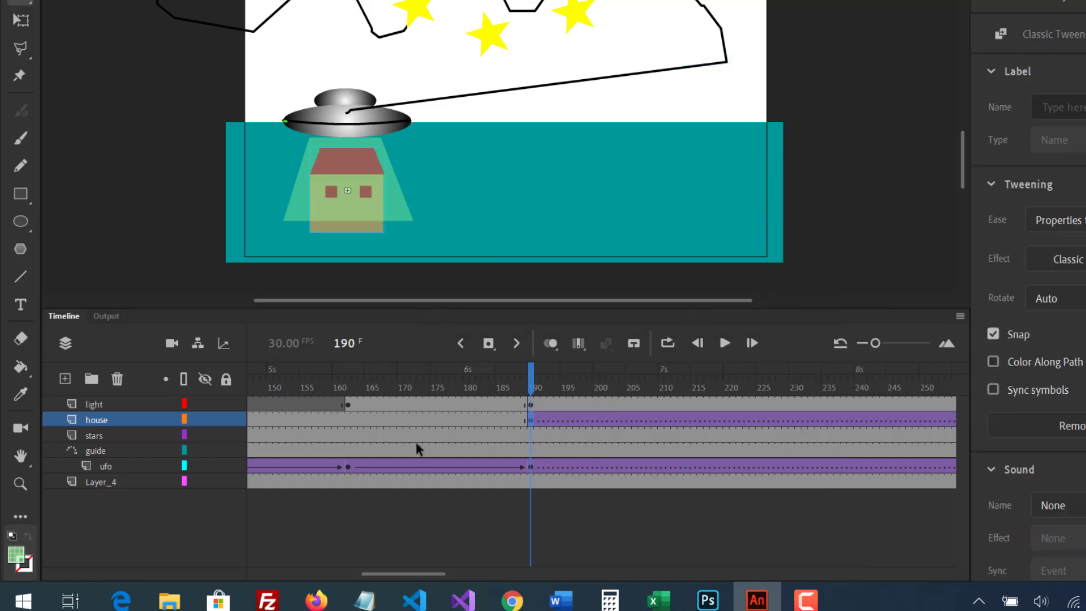
# Step: Nudge the house graphic a few pixels at frame 190
pyautogui.click(342, 232)
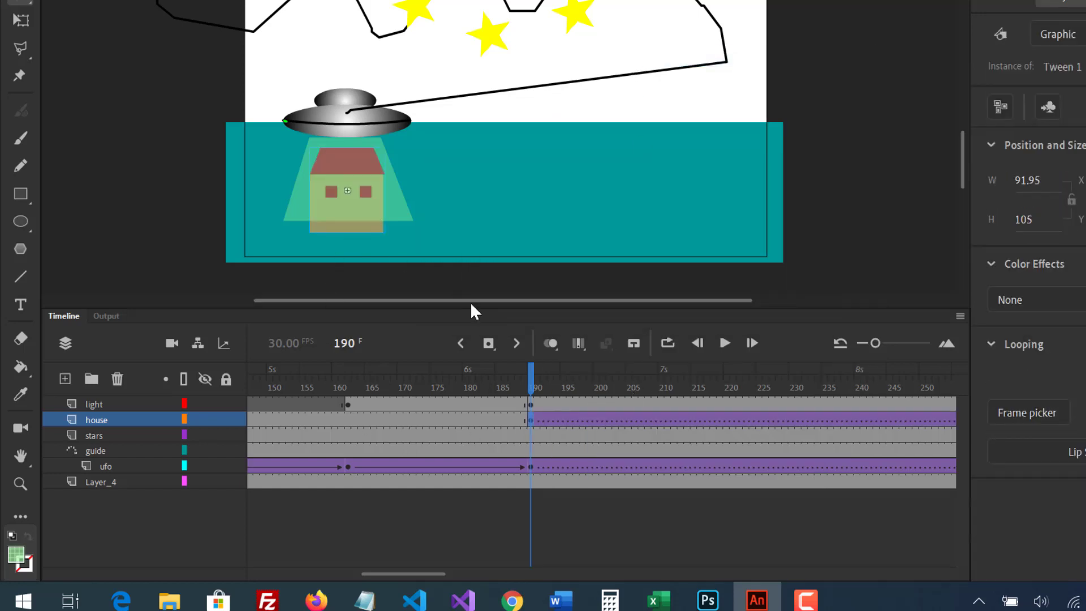
pyautogui.click(532, 420)
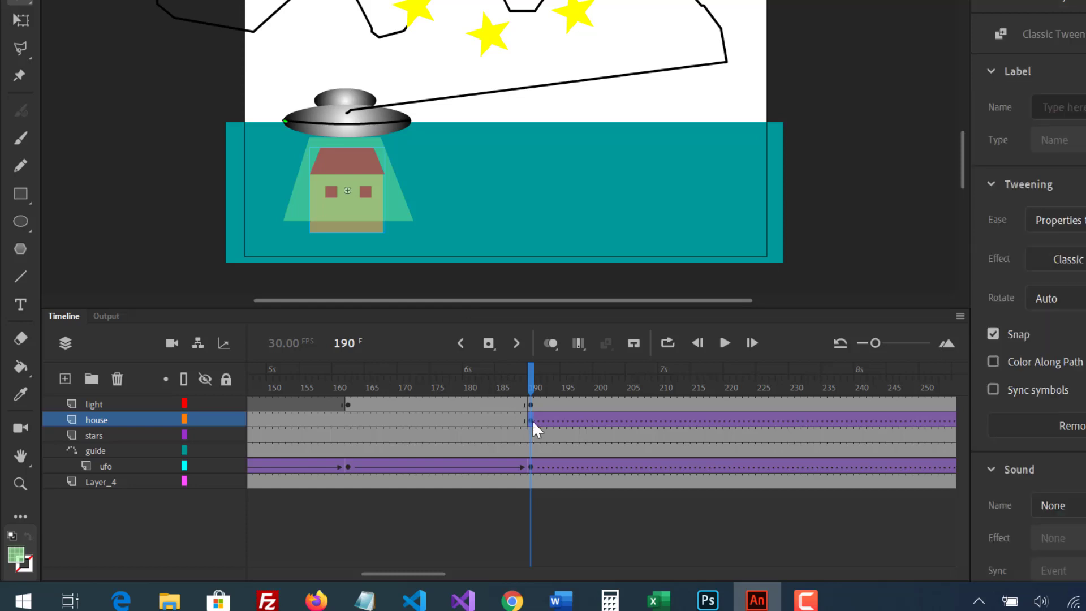
pyautogui.click(184, 206)
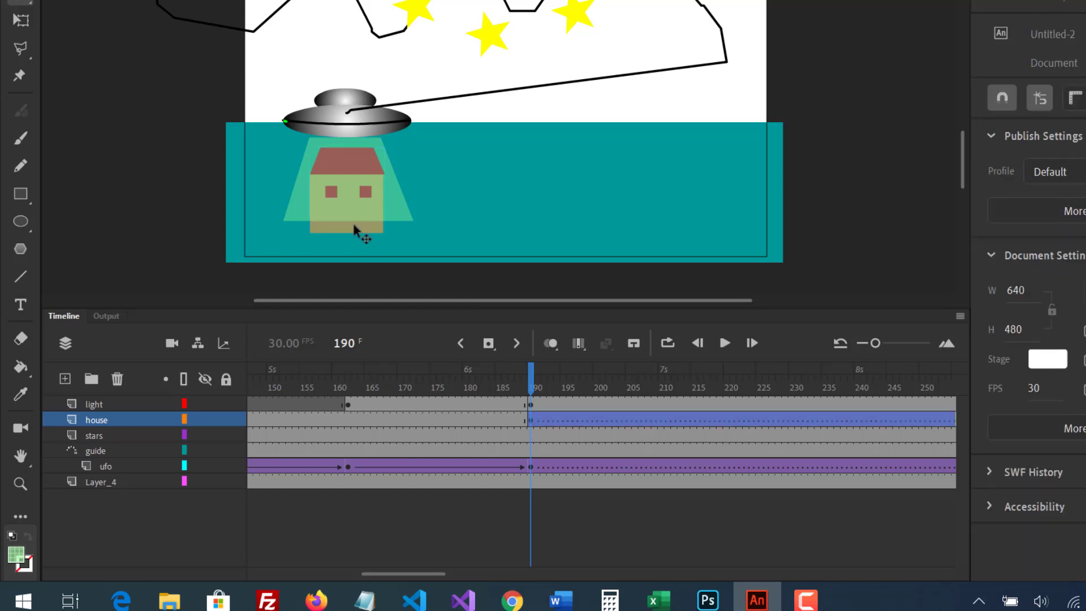
pyautogui.click(355, 228)
pyautogui.moveTo(354, 226)
pyautogui.mouseDown()
pyautogui.moveTo(498, 229)
pyautogui.moveTo(355, 226)
pyautogui.mouseUp()
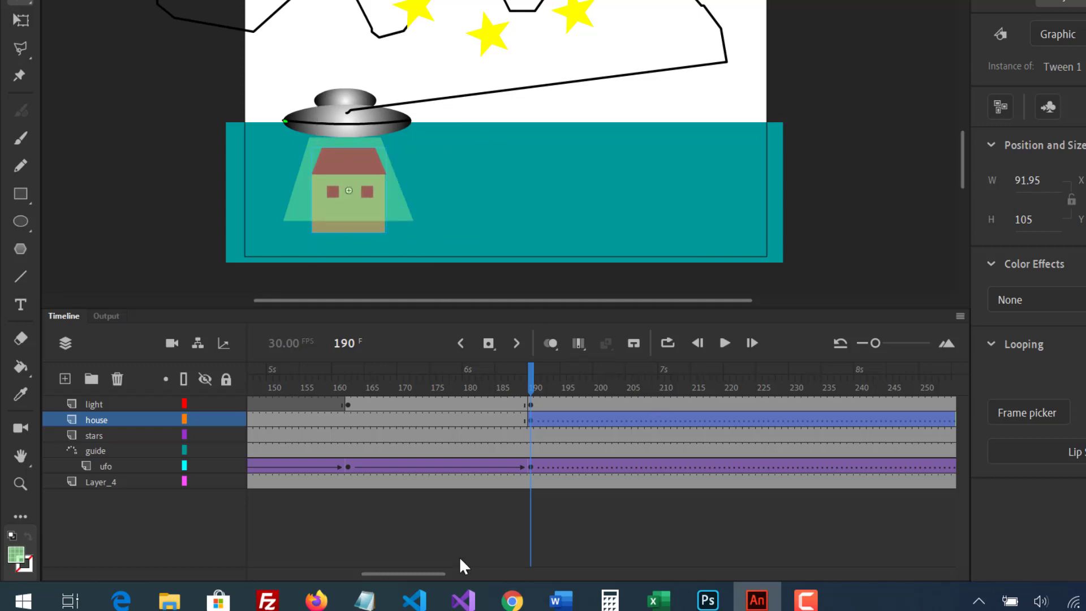
pyautogui.moveTo(429, 569); pyautogui.dragTo(450, 577)
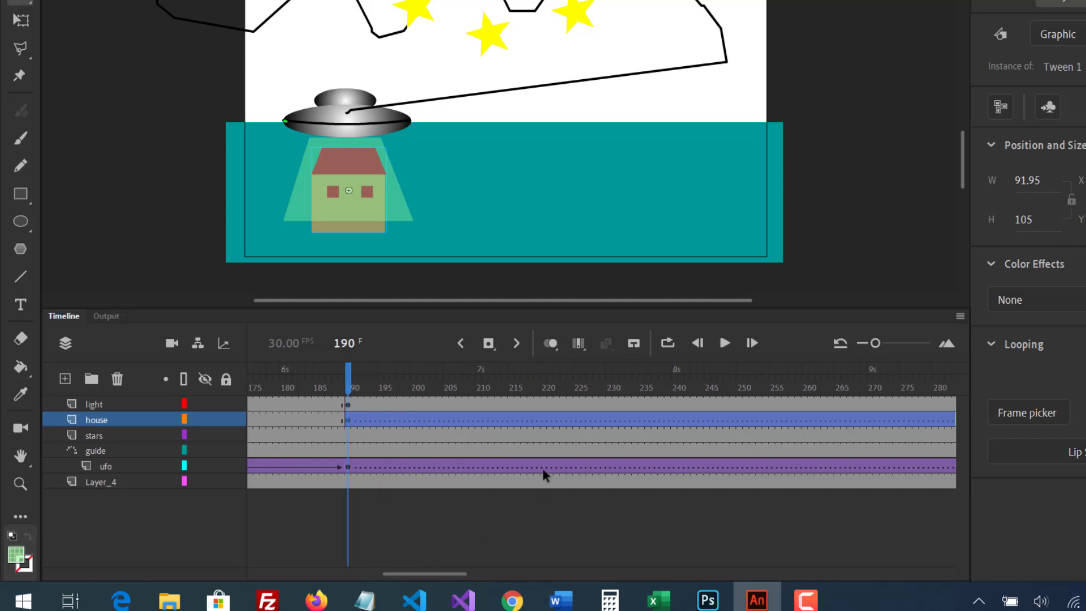
# Step: Add a house keyframe at frame 226 with Color Effect Alpha set to 0
pyautogui.rightClick(582, 420)
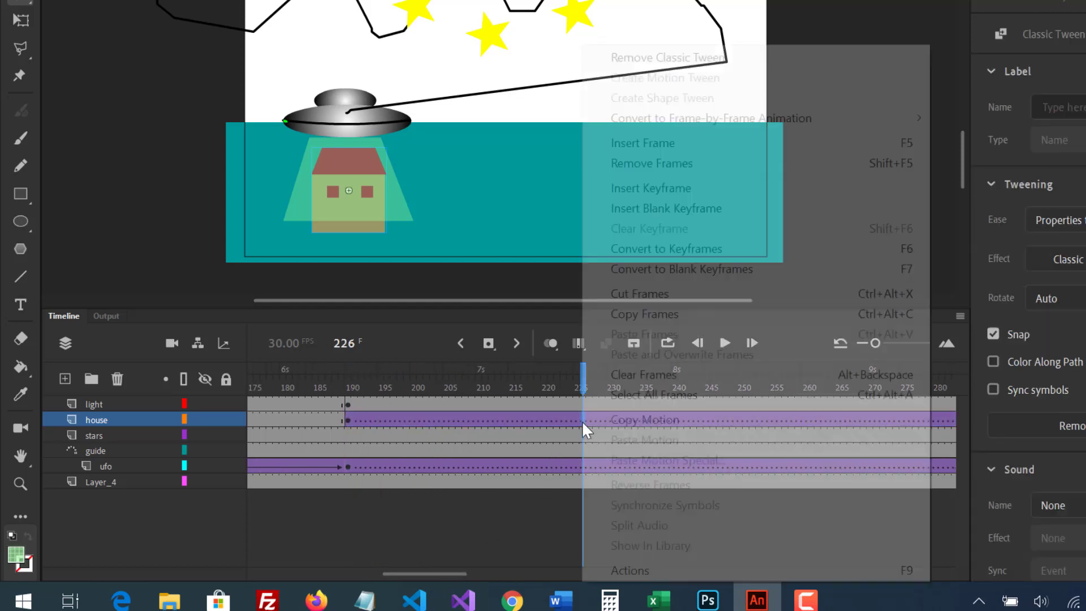
pyautogui.click(657, 190)
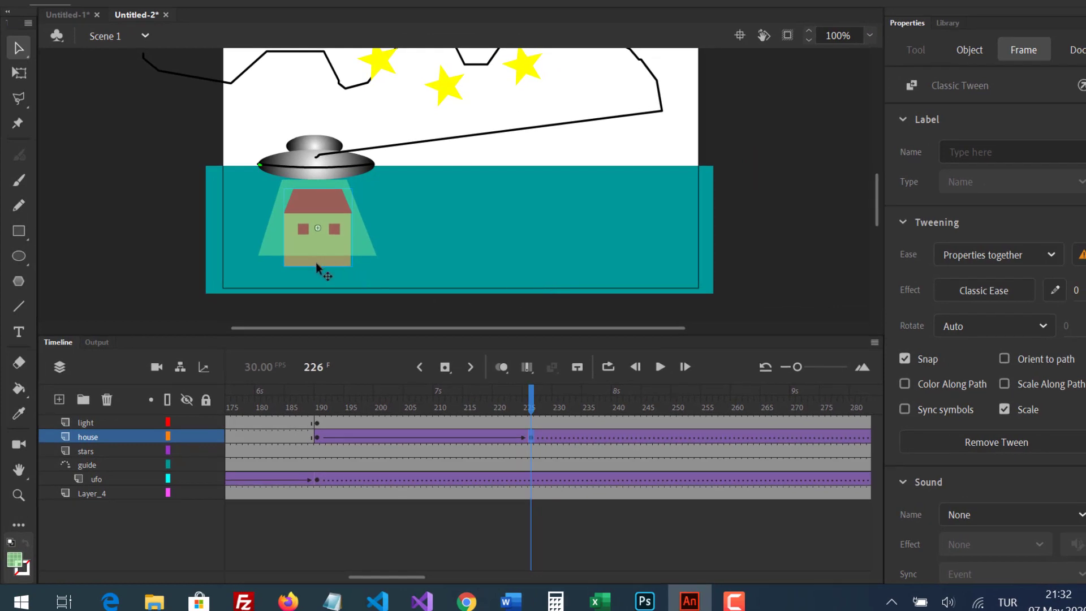
pyautogui.click(316, 263)
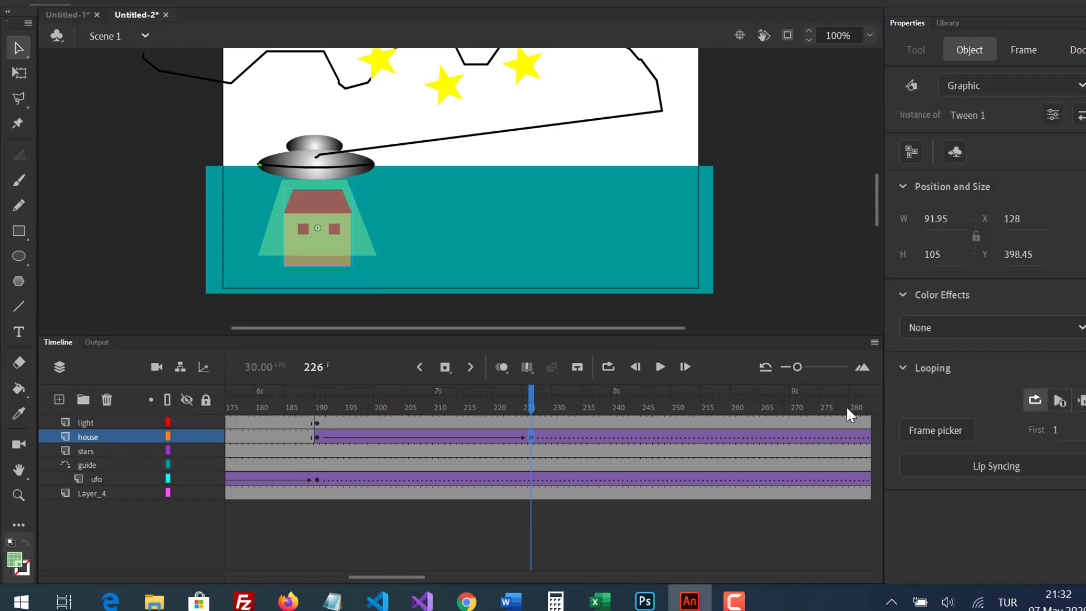
pyautogui.click(957, 331)
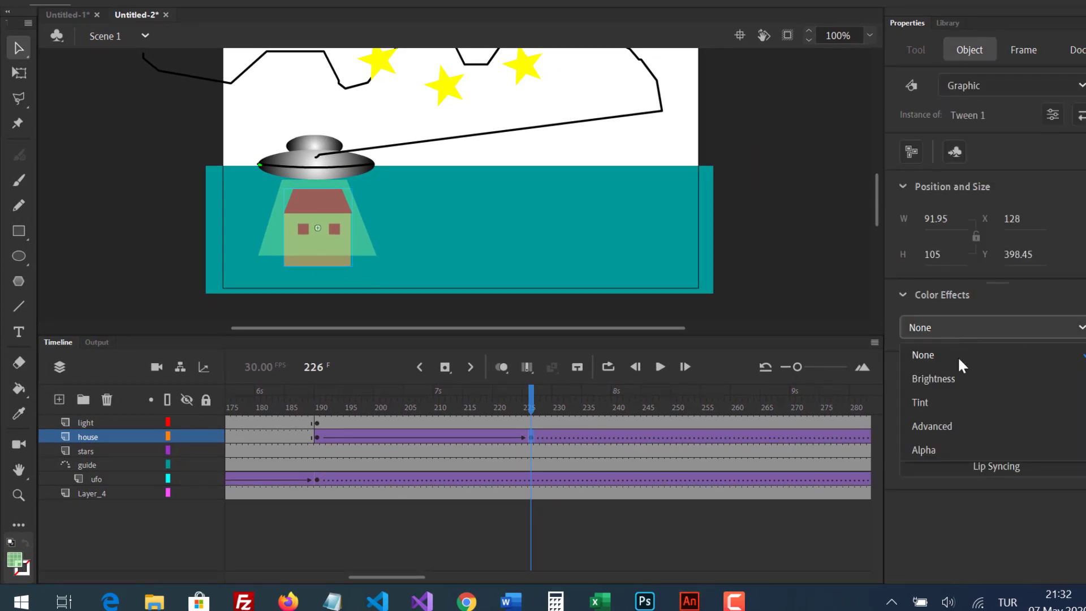
pyautogui.click(957, 447)
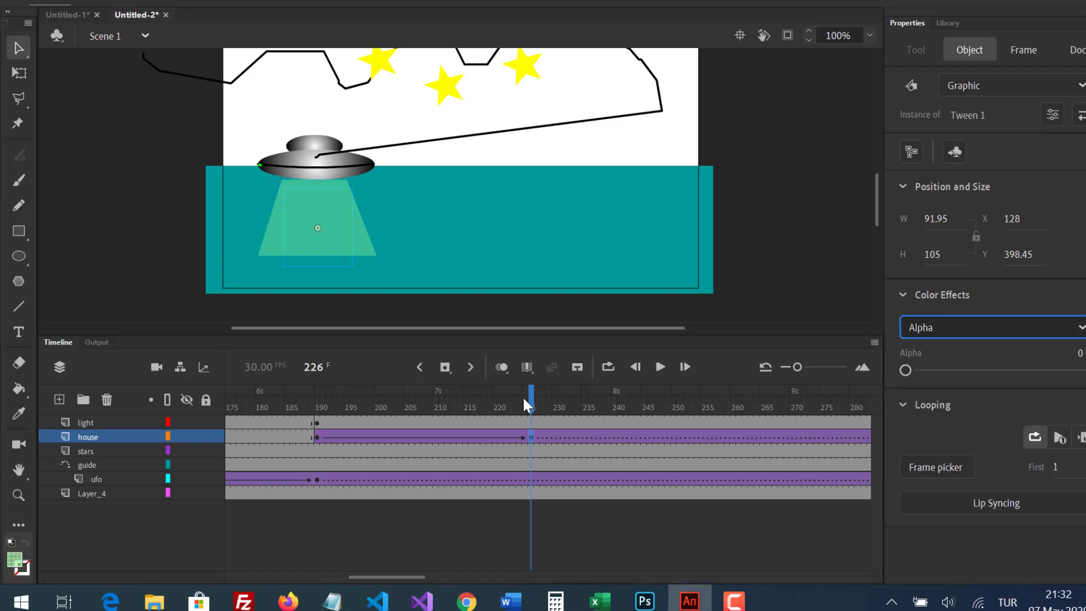
pyautogui.moveTo(489, 408); pyautogui.dragTo(531, 413)
# Step: Hide the light layer and select the invisible house instance at frame 226
pyautogui.click(533, 439)
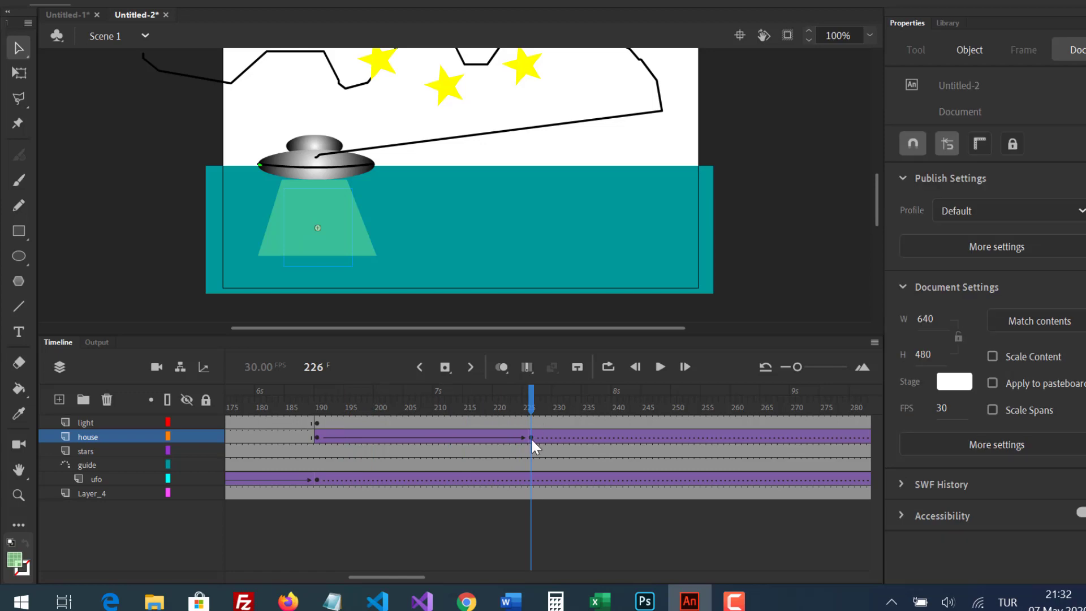
pyautogui.click(532, 439)
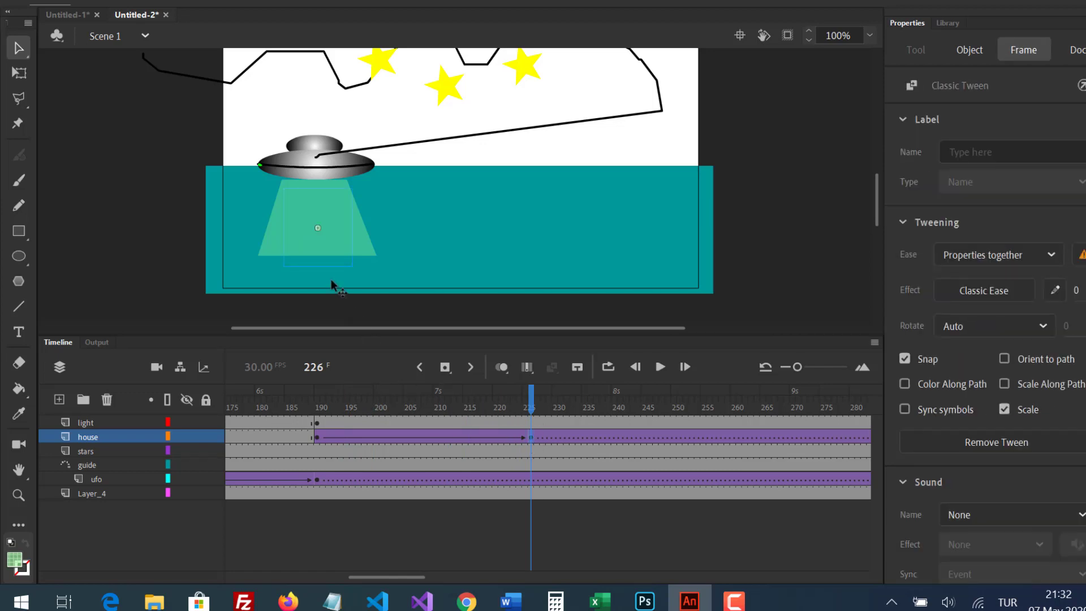
pyautogui.click(188, 422)
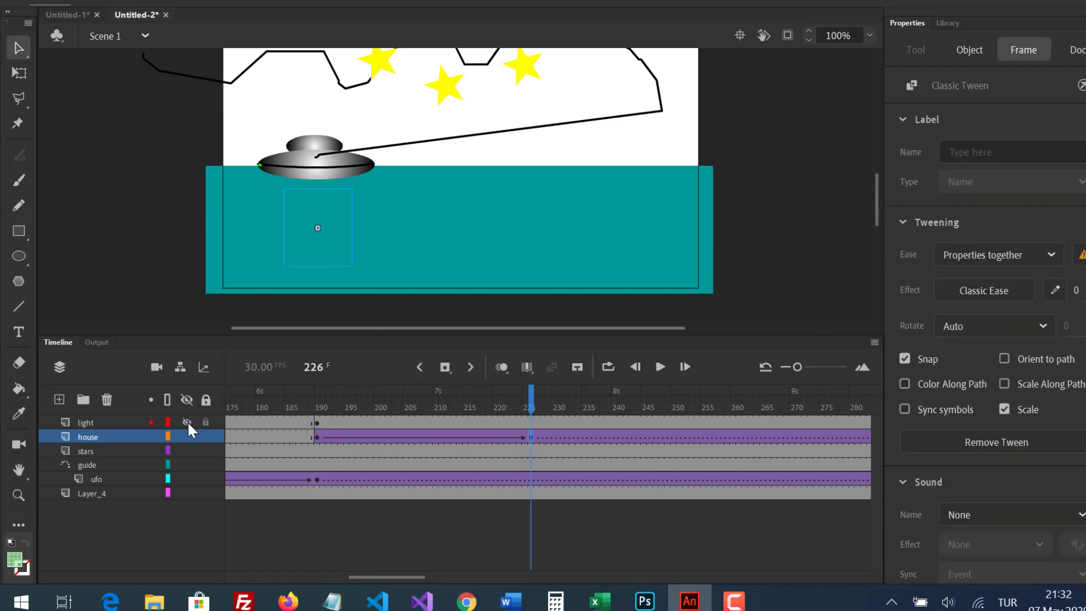
pyautogui.click(301, 229)
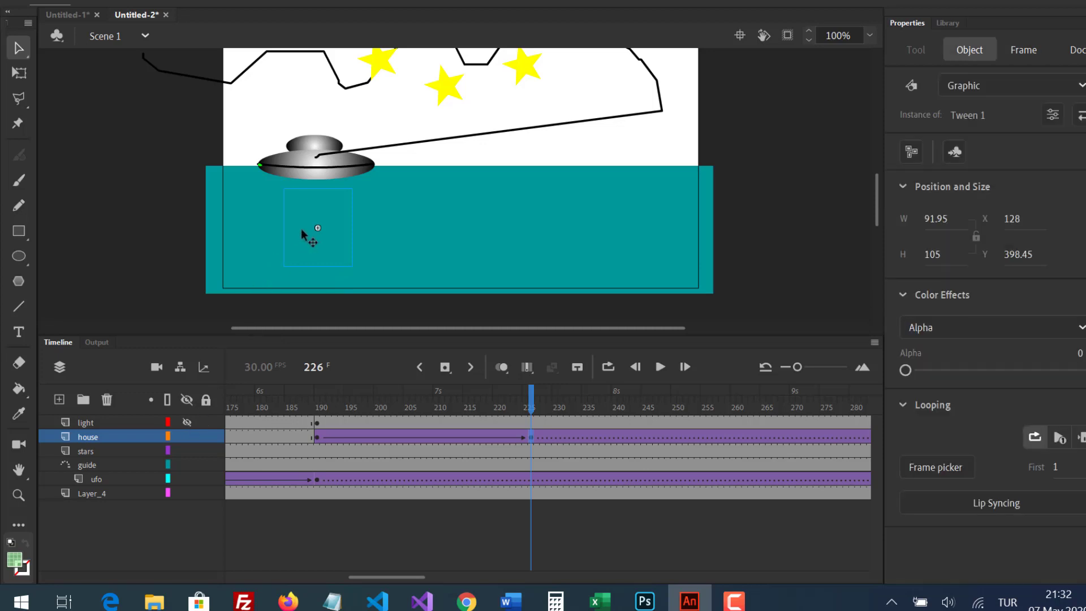
pyautogui.click(531, 438)
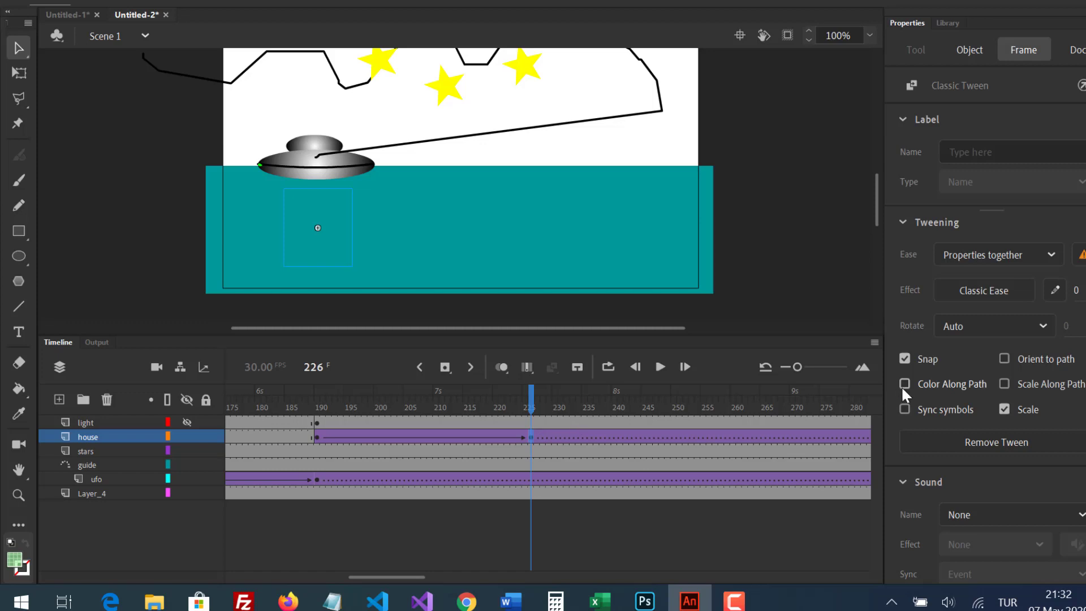
pyautogui.click(317, 226)
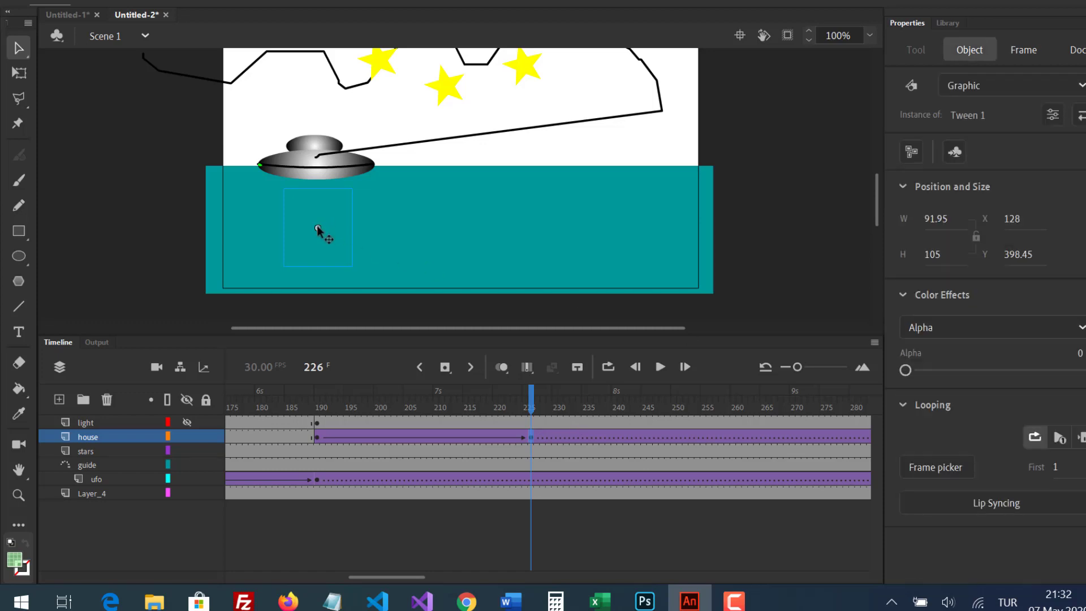
# Step: Scale the faded house down to about 24 by 23 onto the UFO and show the beam again
pyautogui.click(24, 75)
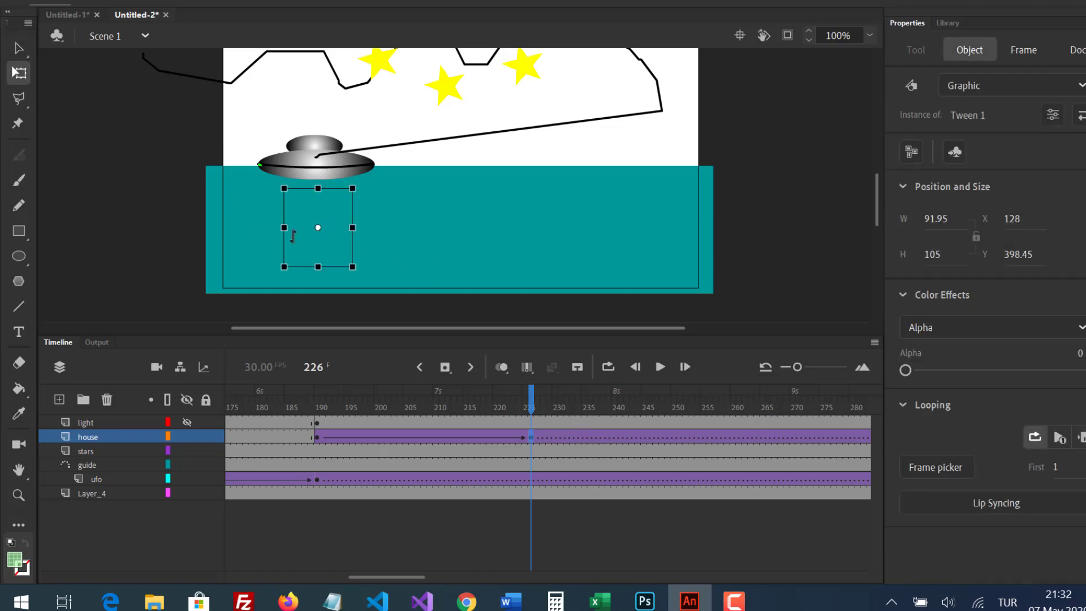
pyautogui.moveTo(337, 236); pyautogui.dragTo(325, 176)
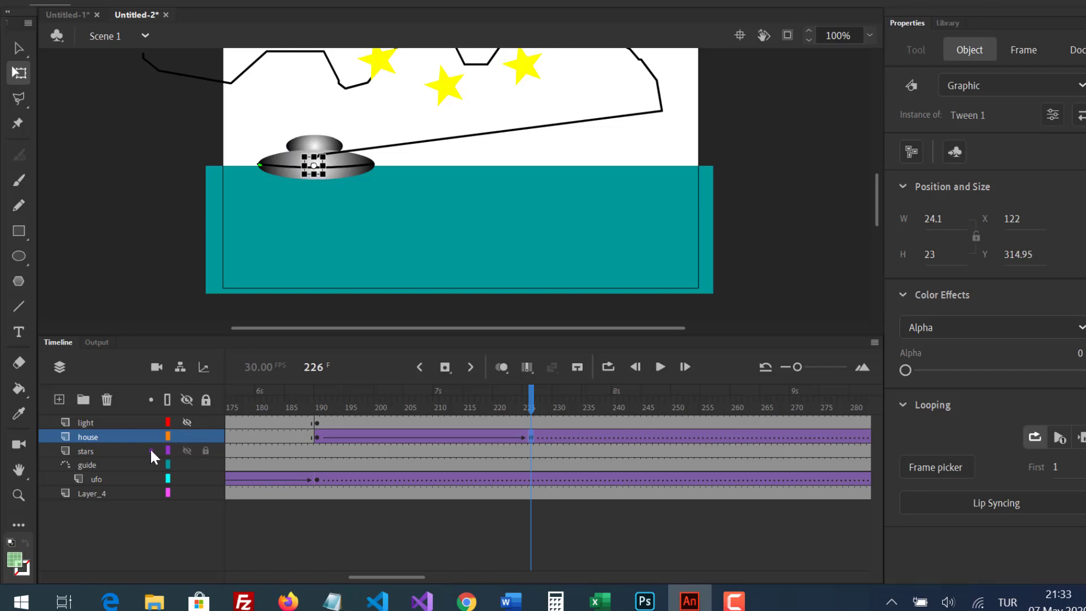
pyautogui.click(187, 420)
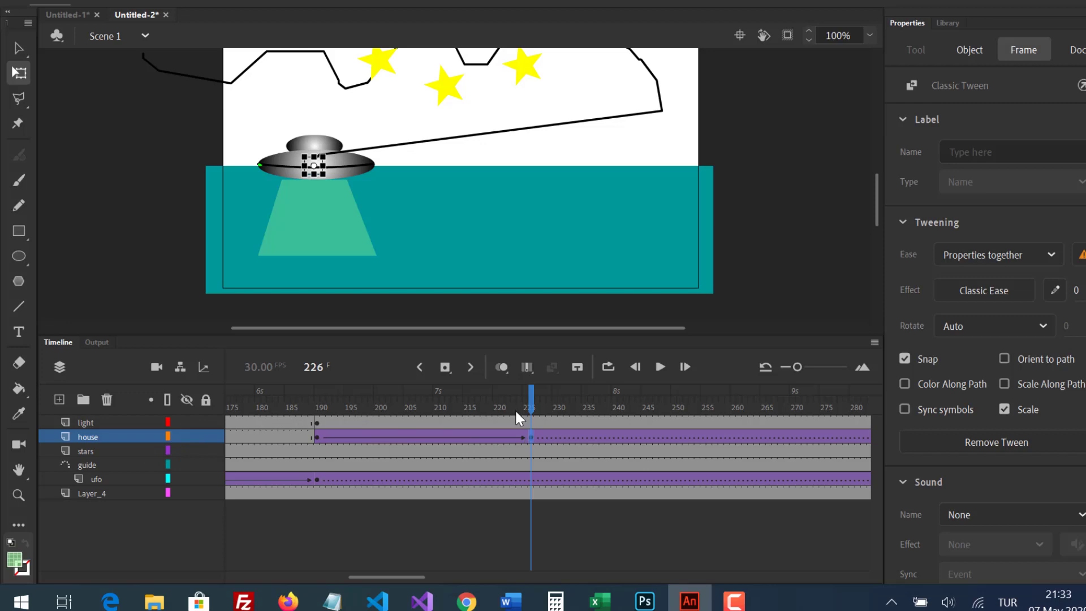
pyautogui.moveTo(518, 417); pyautogui.dragTo(406, 416)
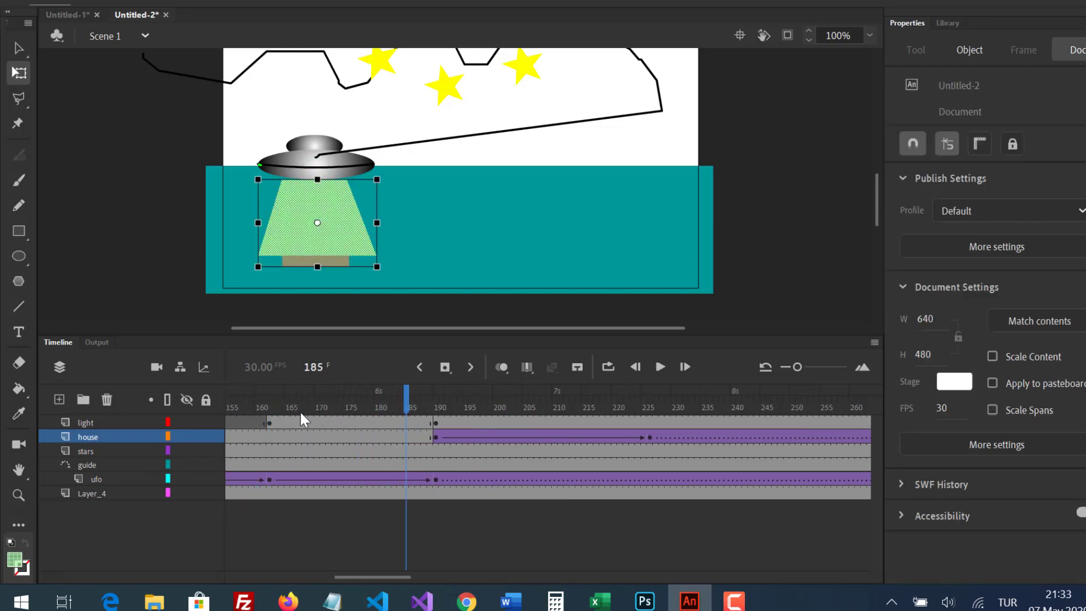
# Step: Move the small house just below the UFO at frame 226 and preview it rising
pyautogui.click(111, 493)
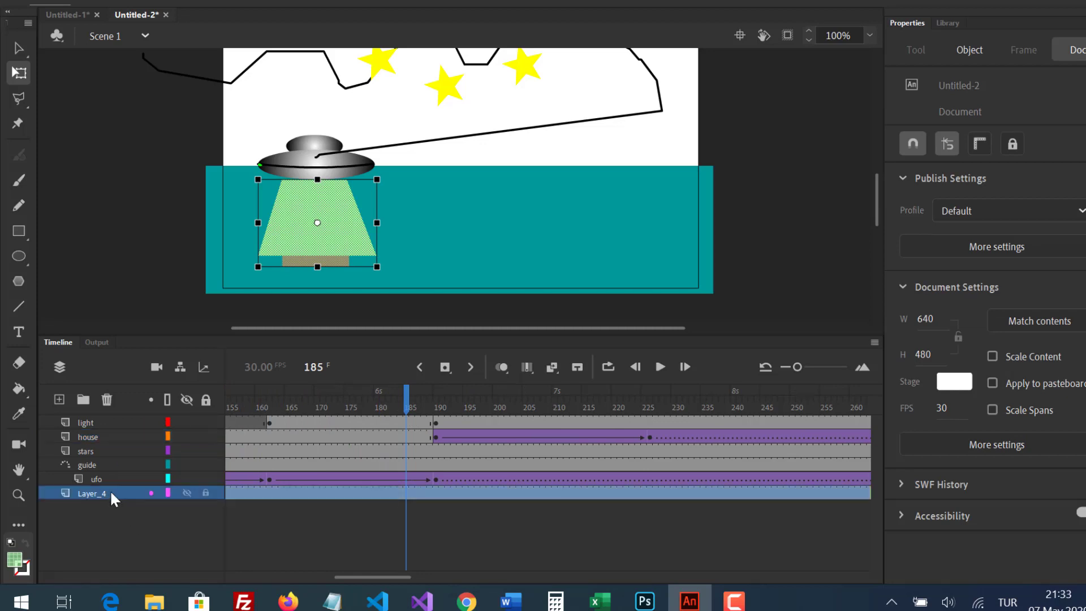
pyautogui.moveTo(407, 411); pyautogui.dragTo(650, 410)
pyautogui.click(314, 166)
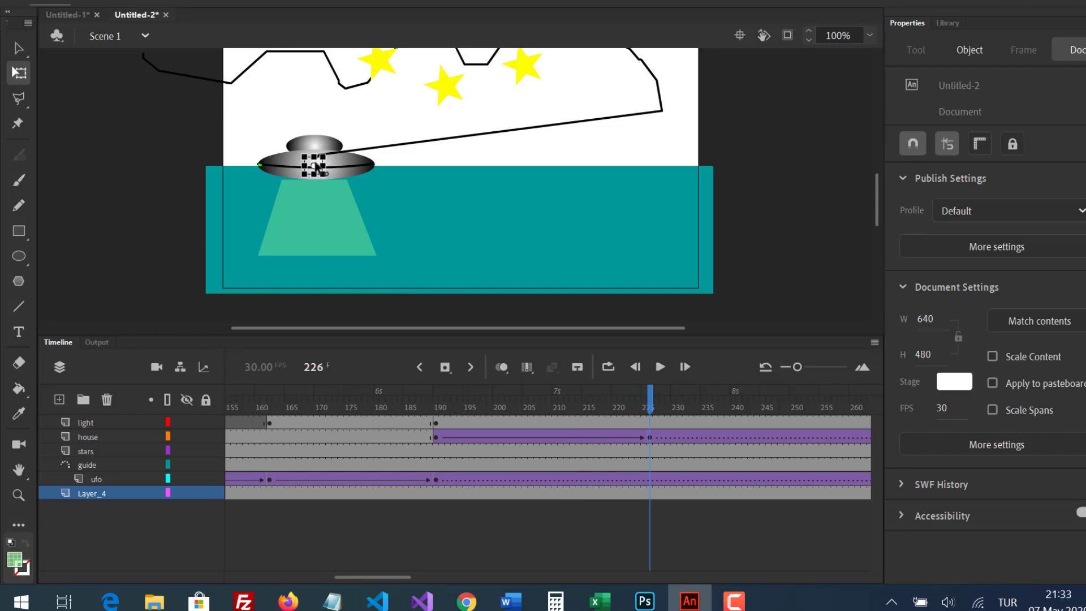
pyautogui.click(317, 172)
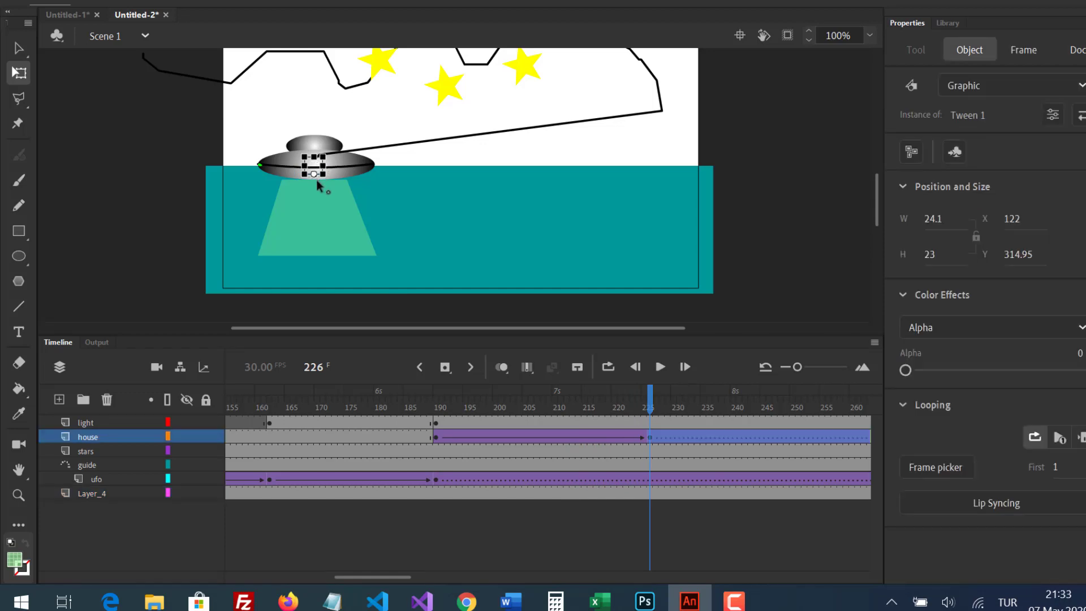
pyautogui.click(18, 48)
pyautogui.moveTo(315, 174); pyautogui.dragTo(315, 189)
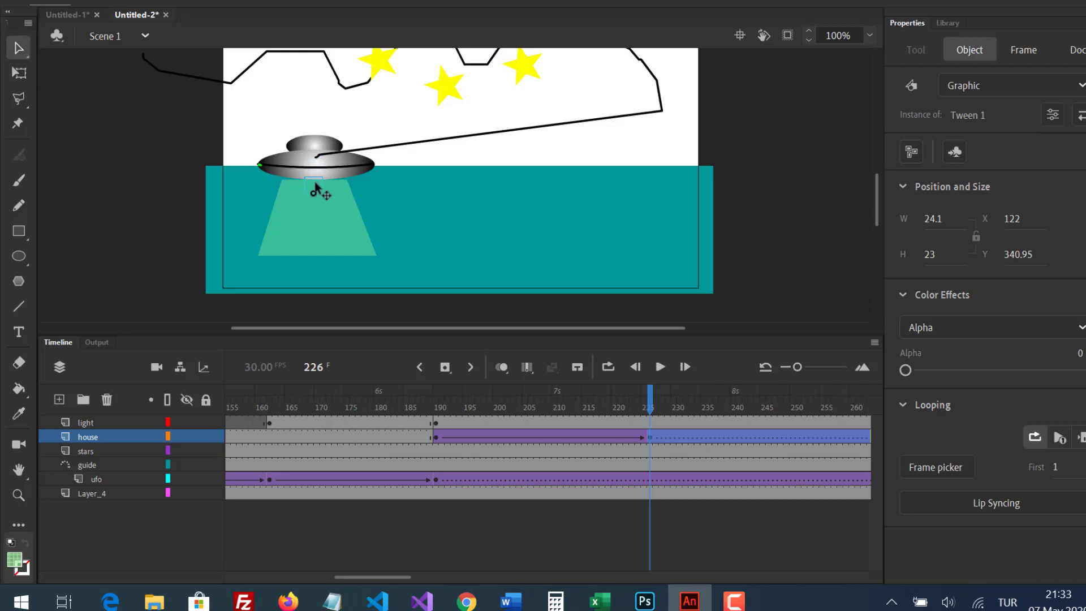
pyautogui.moveTo(619, 401); pyautogui.dragTo(680, 419)
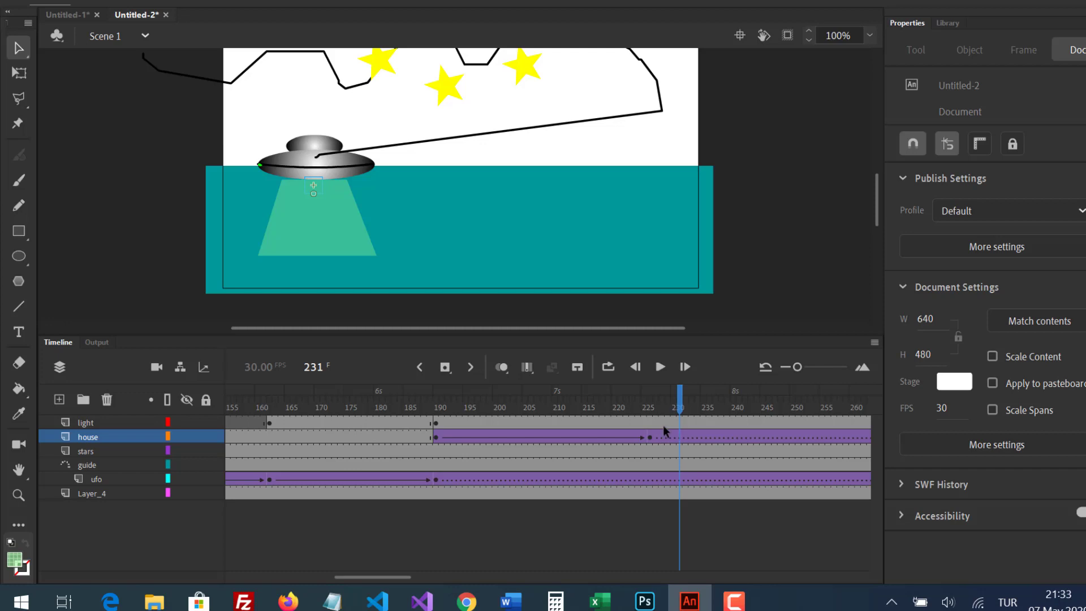
# Step: Insert a blank keyframe at frame 227 on the light layer and scrub to confirm the beam vanishes
pyautogui.click(655, 424)
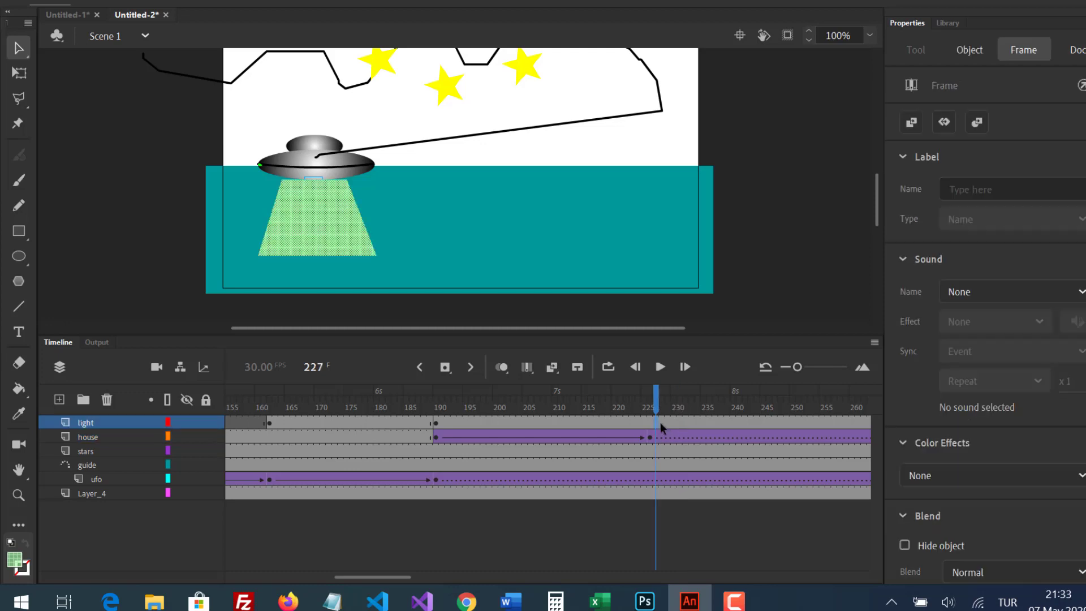
pyautogui.rightClick(654, 421)
pyautogui.click(734, 249)
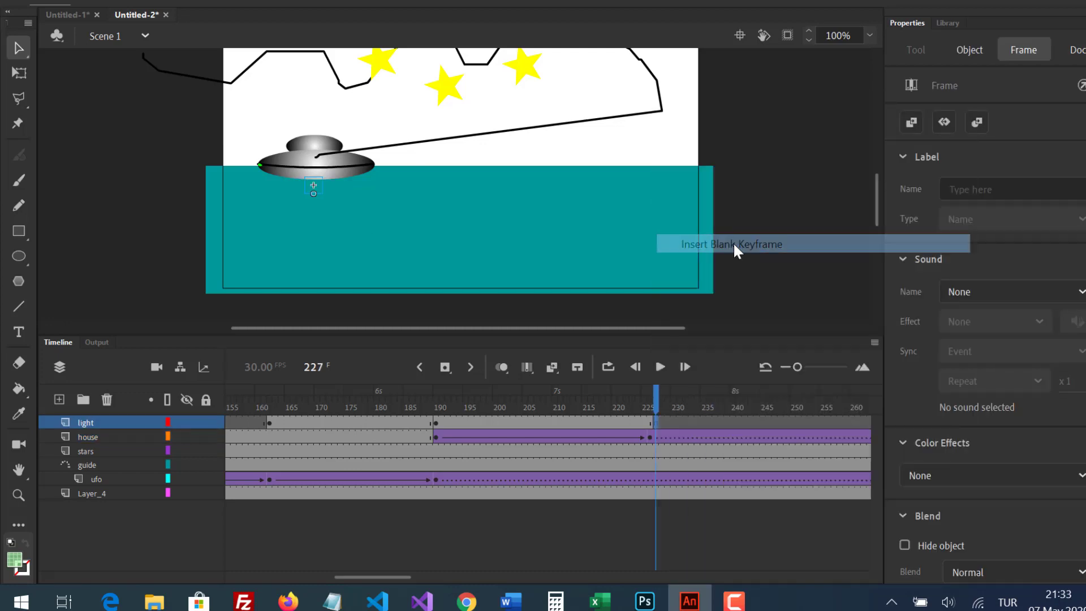
pyautogui.moveTo(632, 403); pyautogui.dragTo(698, 405)
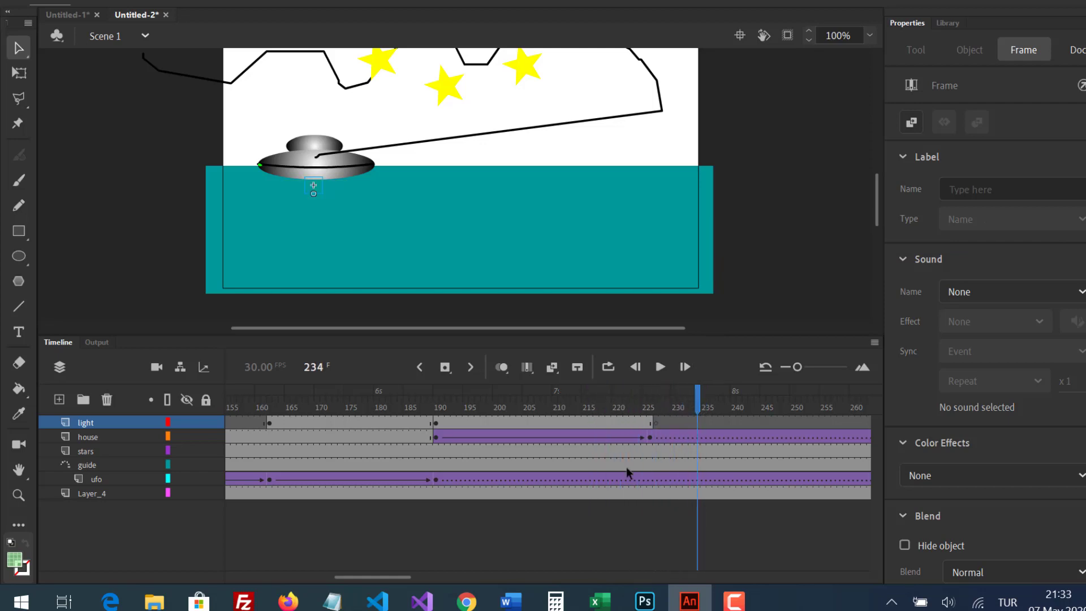
pyautogui.click(403, 570)
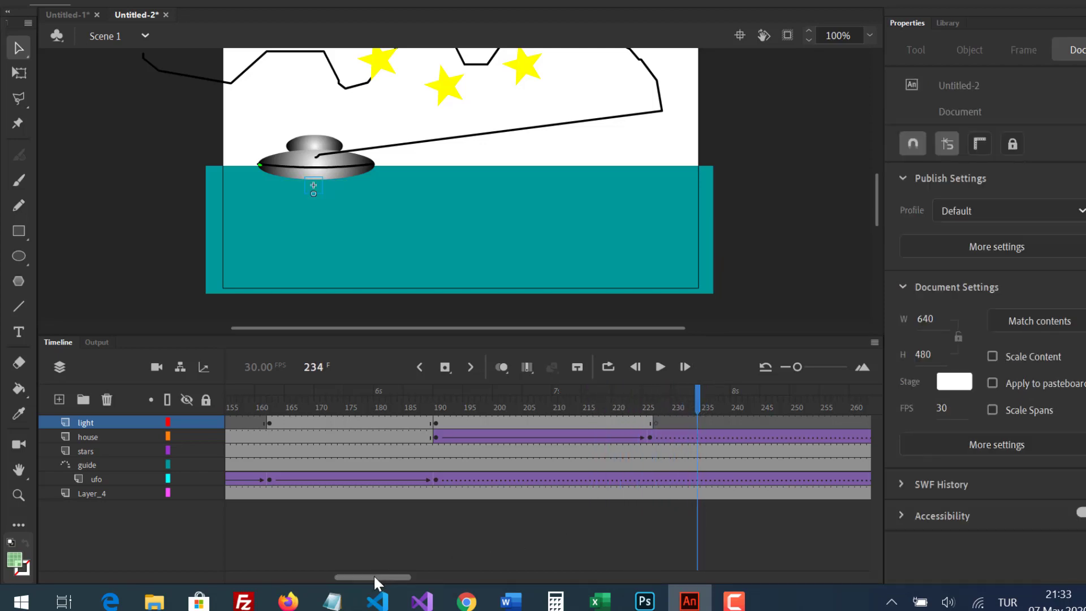
pyautogui.moveTo(373, 575); pyautogui.dragTo(381, 576)
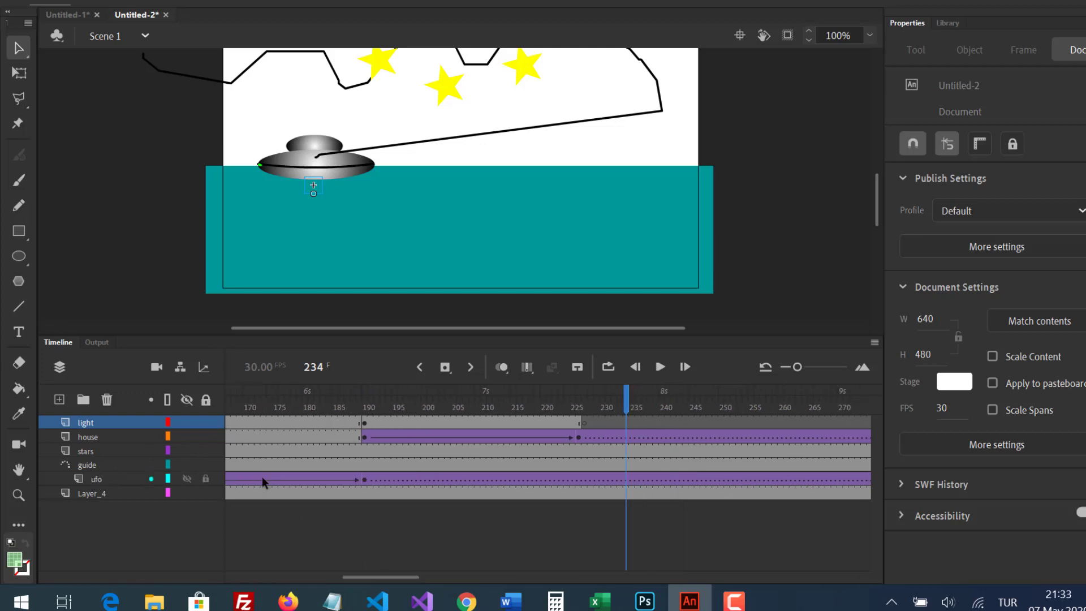
# Step: Add a keyframe at frame 234 on the ufo layer and a blank keyframe there on the guide layer
pyautogui.click(626, 483)
pyautogui.rightClick(628, 477)
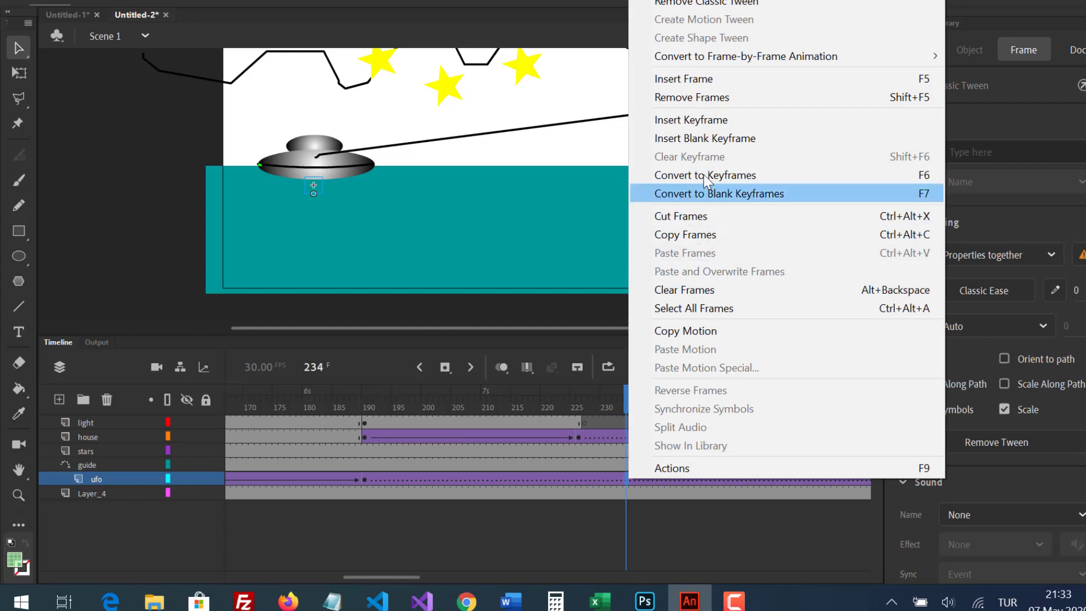
pyautogui.click(705, 124)
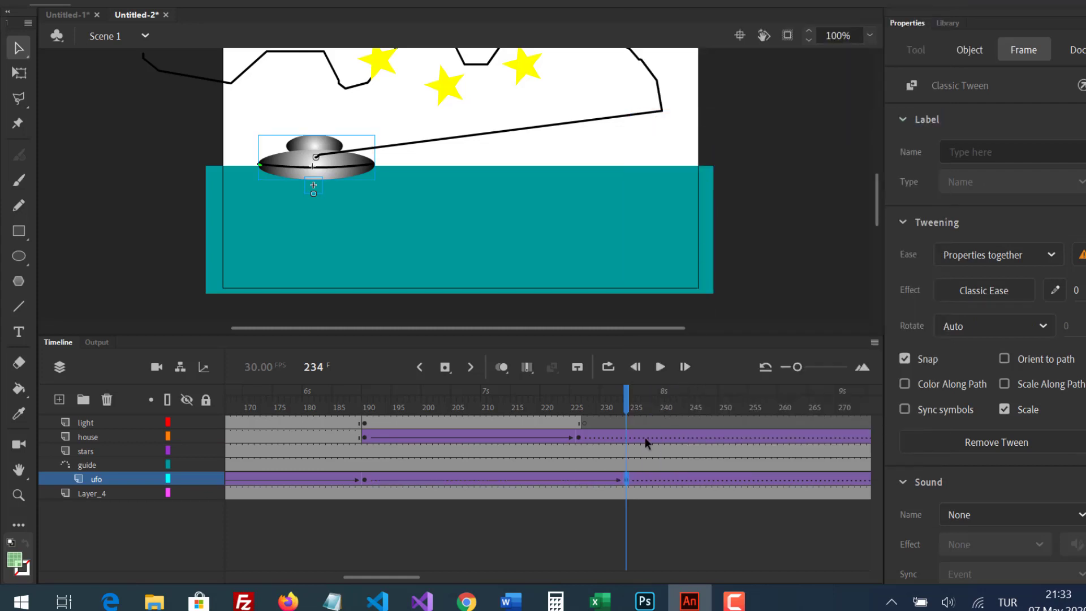
pyautogui.click(628, 467)
pyautogui.rightClick(628, 467)
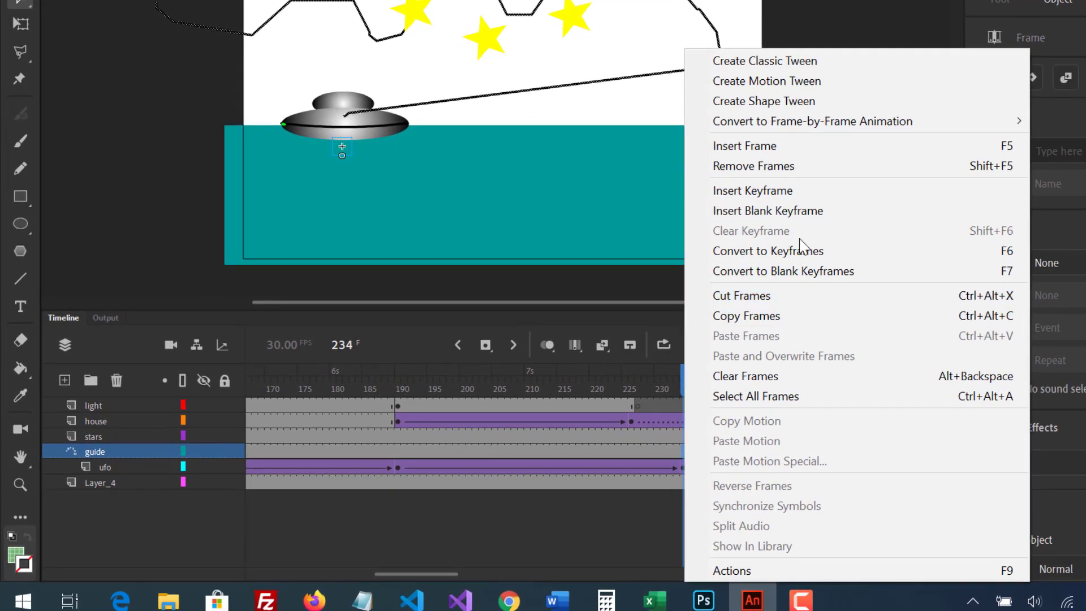
pyautogui.click(797, 213)
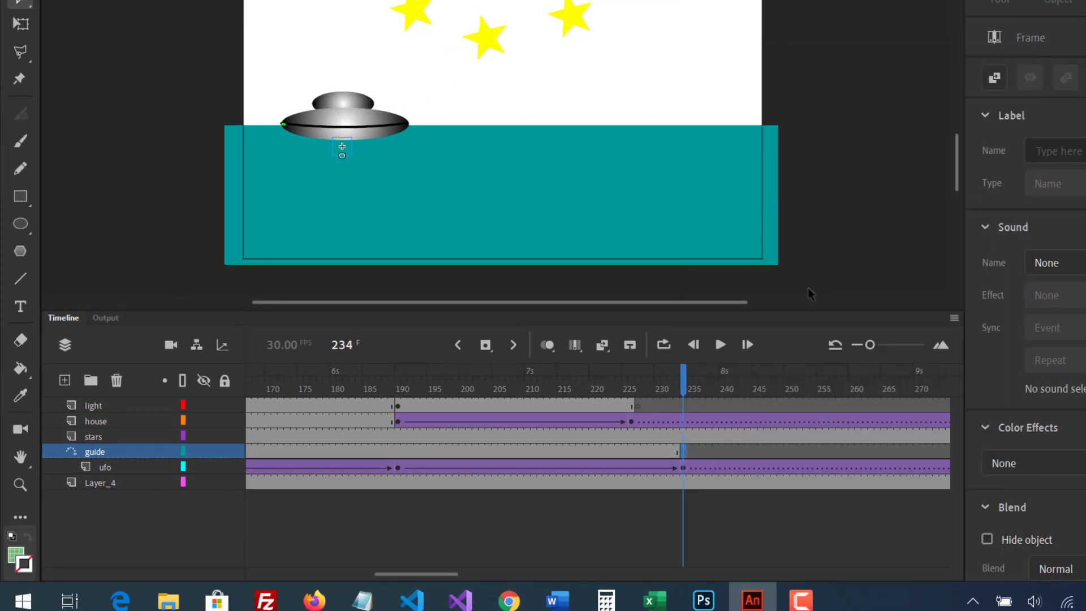
pyautogui.moveTo(956, 170); pyautogui.dragTo(956, 161)
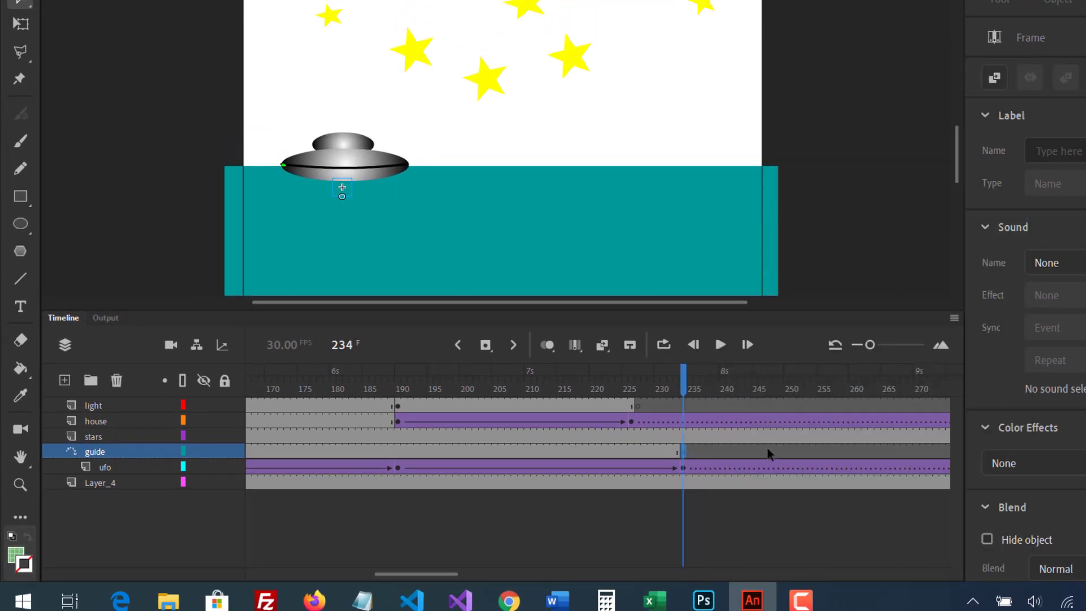
# Step: Bring up the frame commands on the ufo layer at frame 305
pyautogui.click(683, 467)
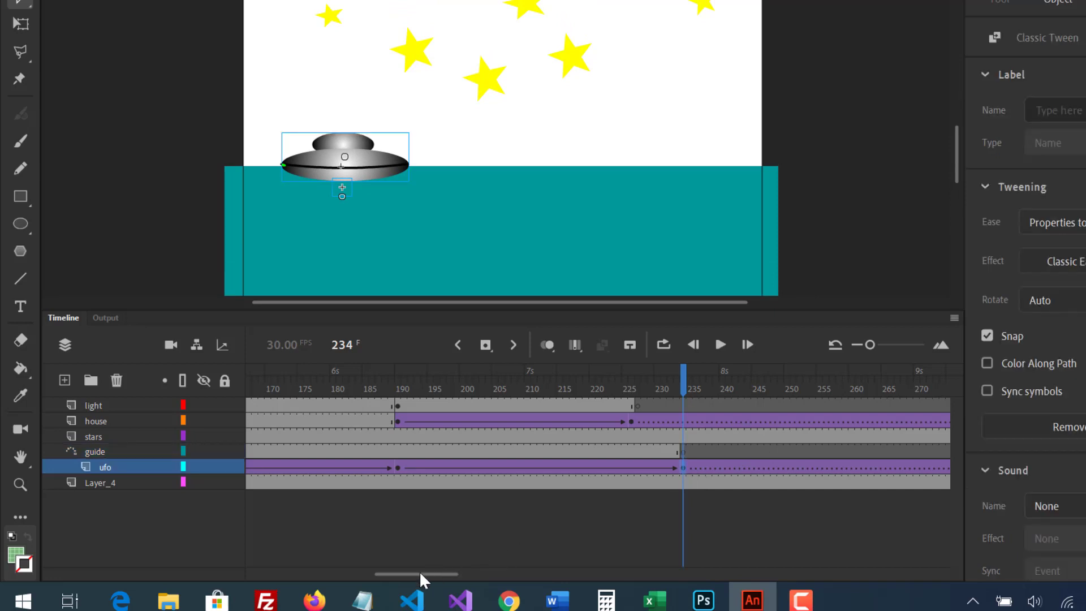
pyautogui.moveTo(419, 571); pyautogui.dragTo(427, 574)
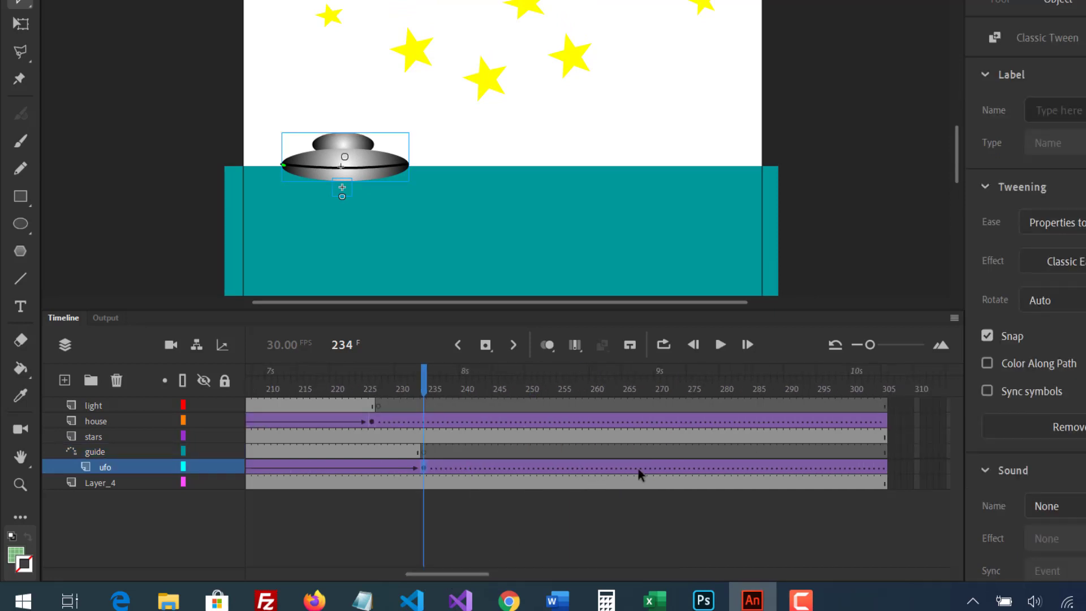
pyautogui.rightClick(661, 467)
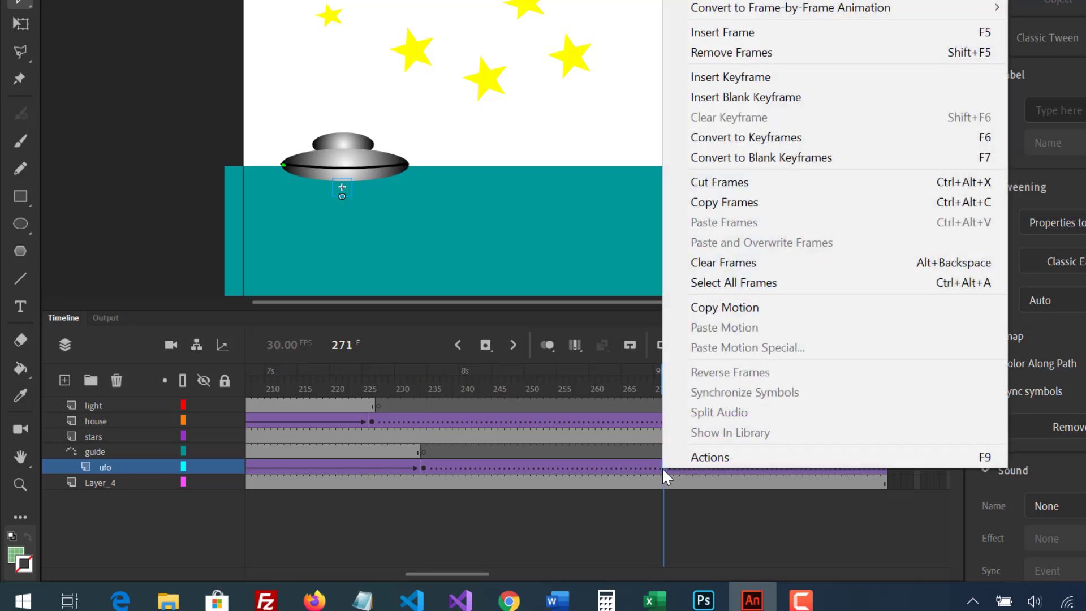
pyautogui.click(575, 470)
pyautogui.rightClick(884, 472)
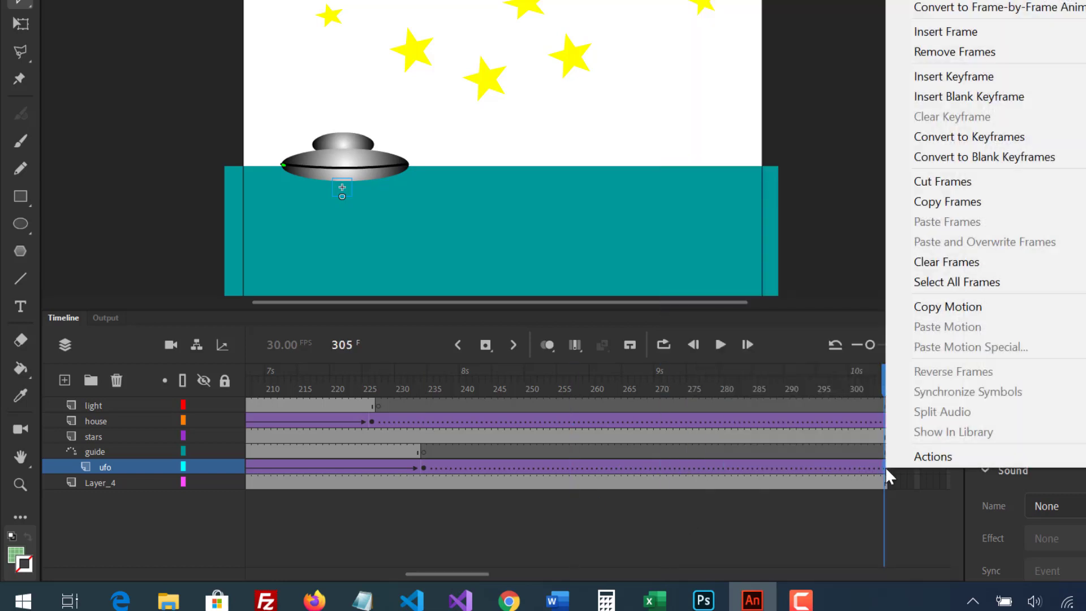
# Step: Add a ufo keyframe at frame 305 and move the UFO above the stage's top edge
pyautogui.click(934, 75)
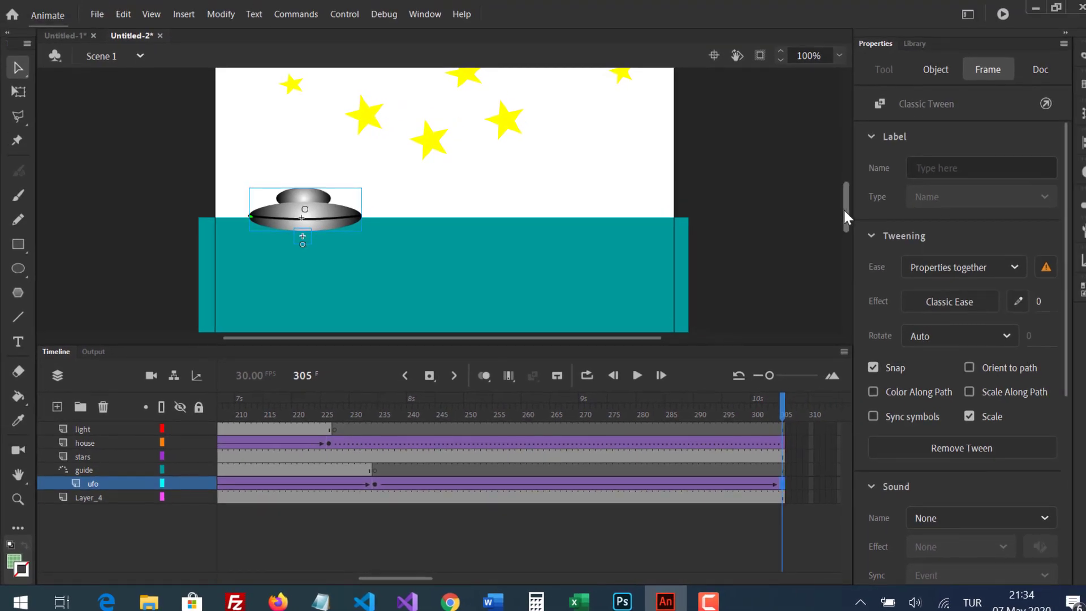
pyautogui.moveTo(843, 209); pyautogui.dragTo(844, 191)
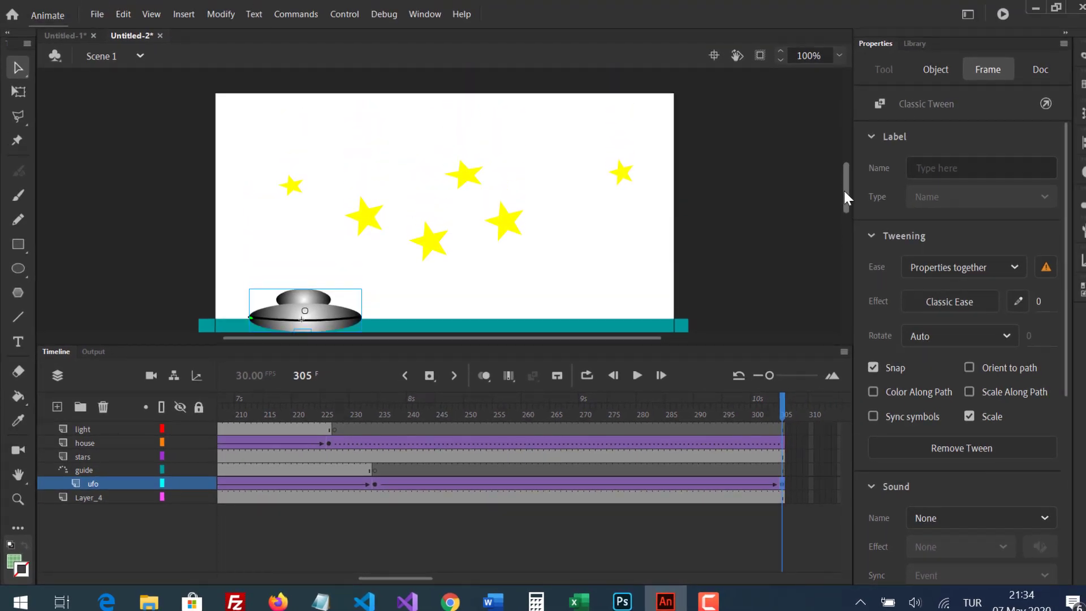
pyautogui.moveTo(320, 316); pyautogui.dragTo(313, 74)
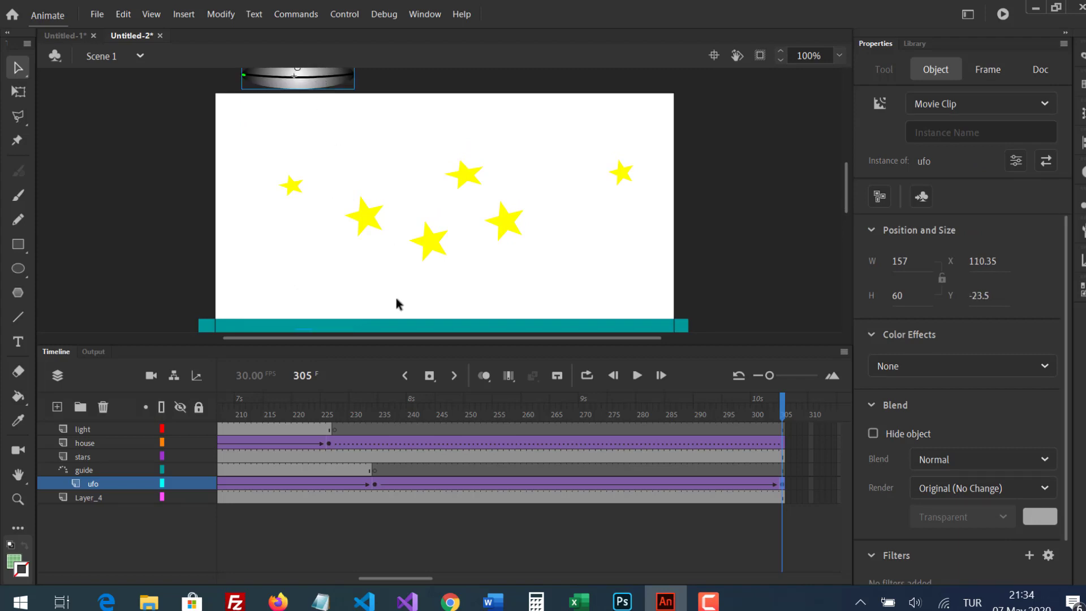
# Step: Change the stage background colour to sky blue #0099FF
pyautogui.click(163, 283)
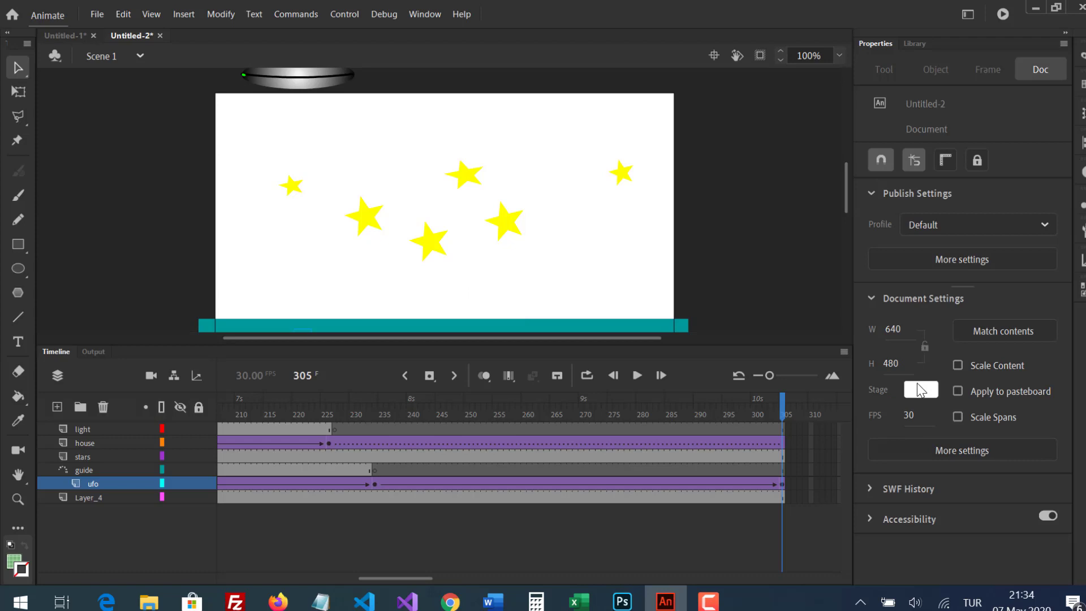
pyautogui.click(921, 389)
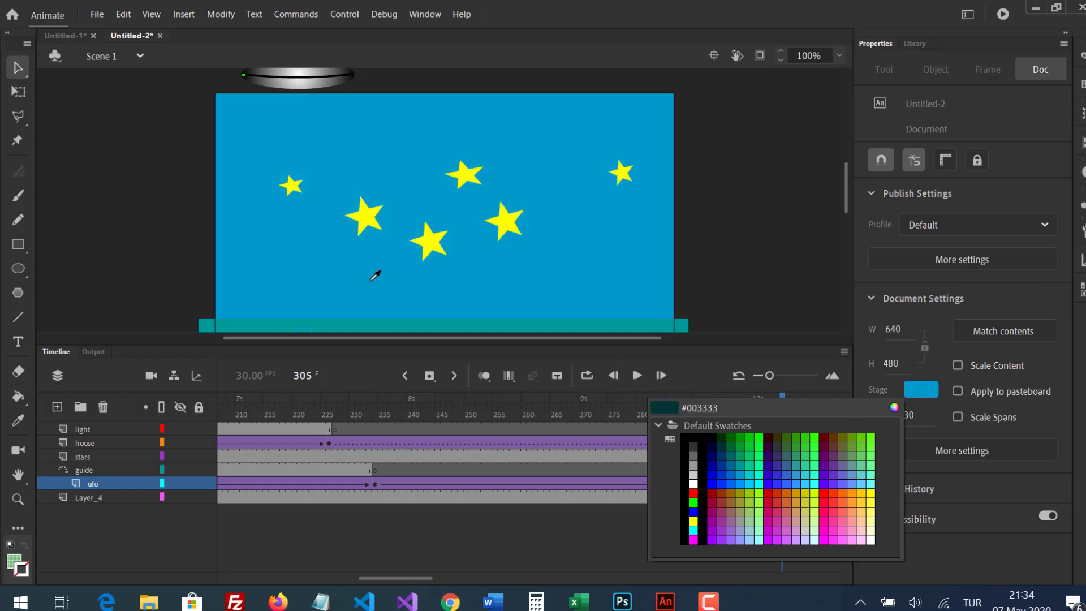
pyautogui.click(738, 479)
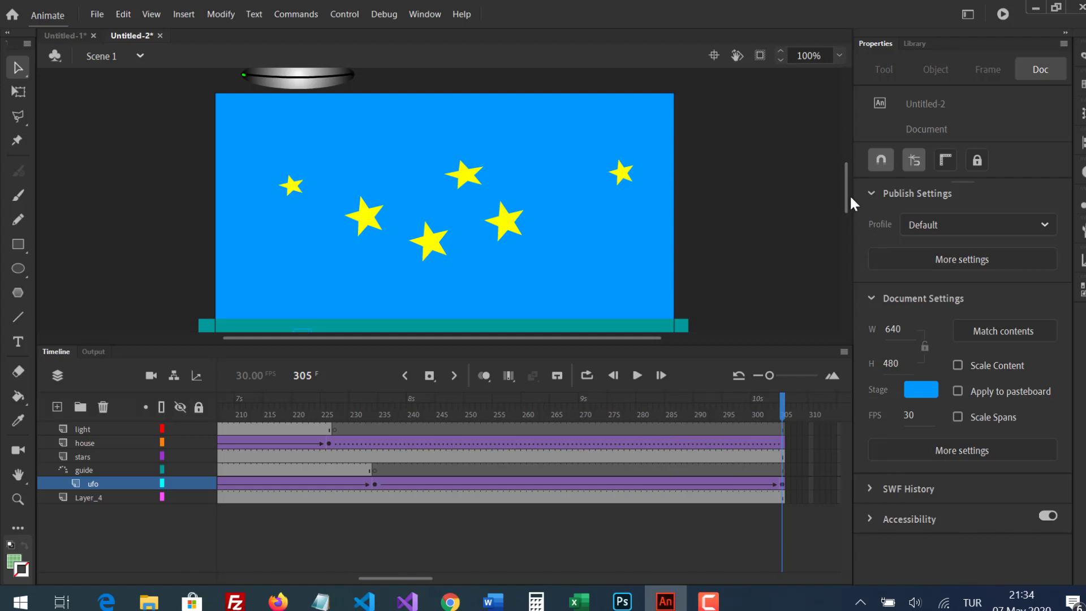
pyautogui.moveTo(849, 195)
pyautogui.mouseDown()
pyautogui.moveTo(848, 228)
pyautogui.moveTo(847, 209)
pyautogui.mouseUp()
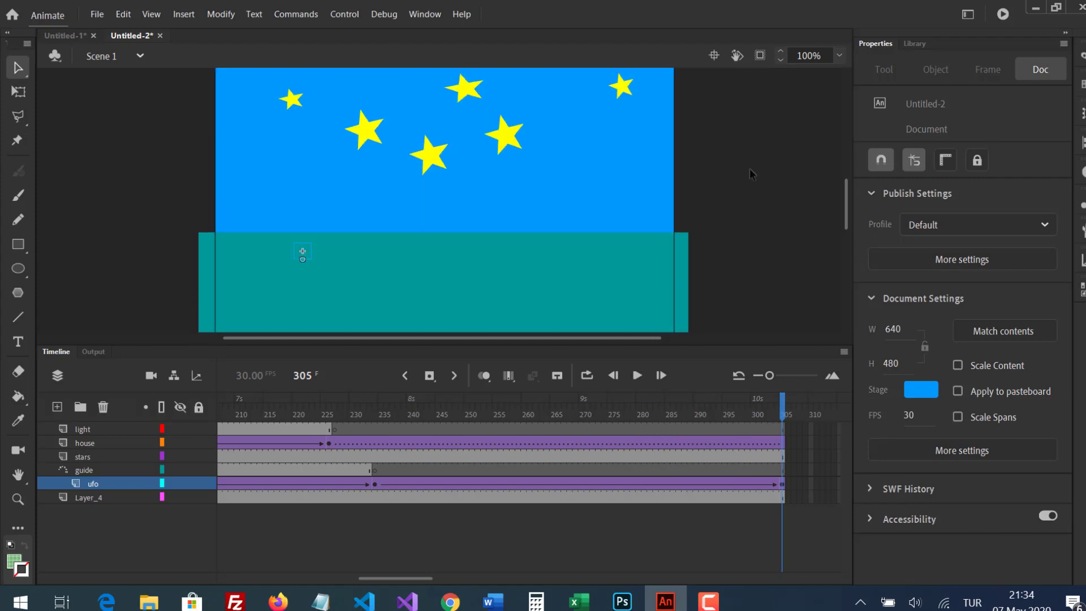
pyautogui.click(342, 13)
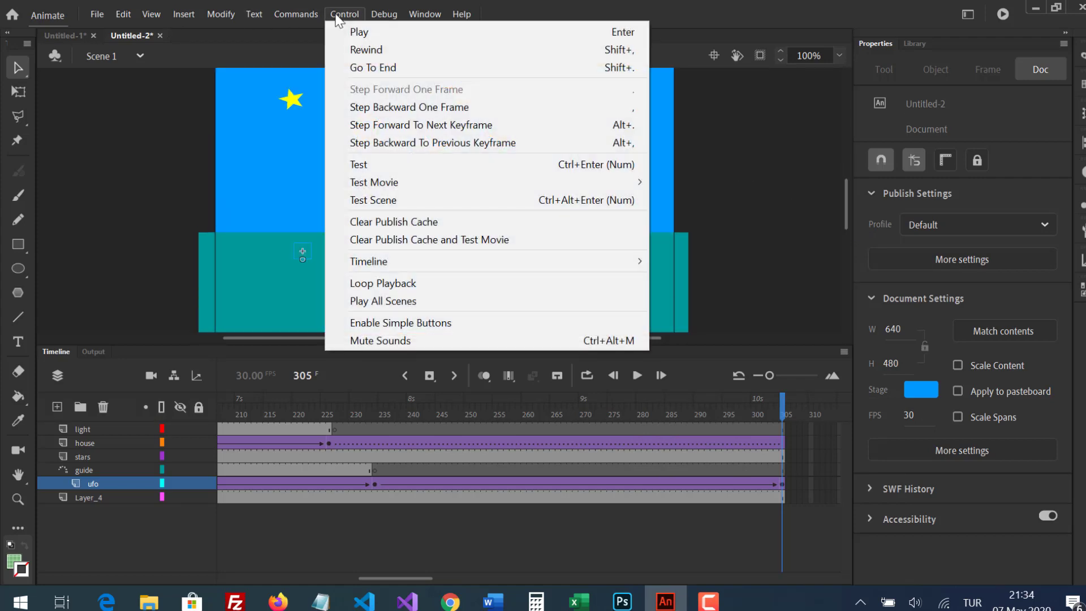
pyautogui.click(438, 164)
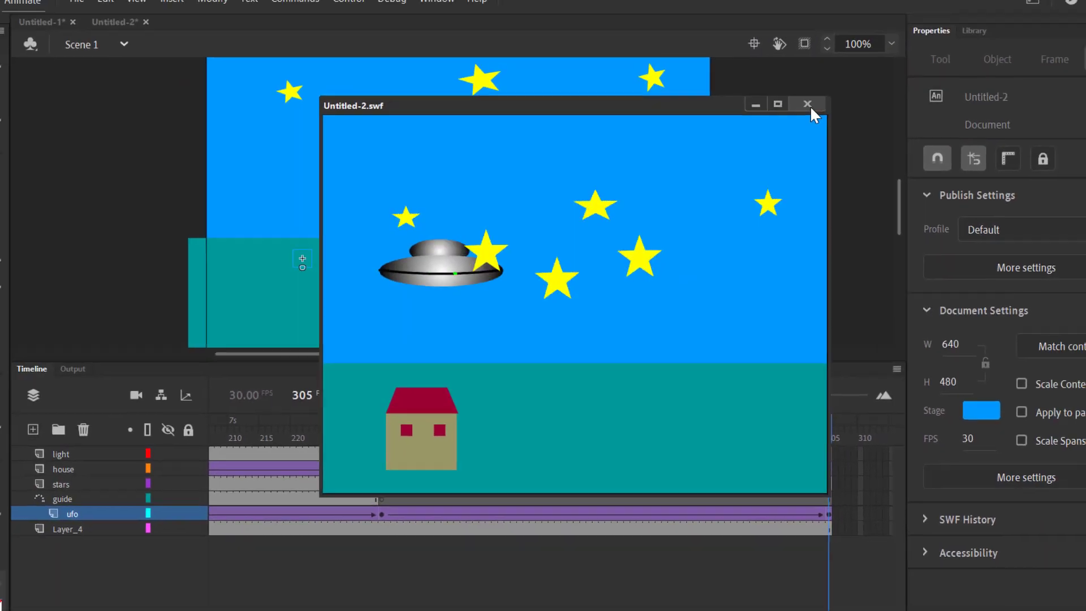
pyautogui.click(809, 106)
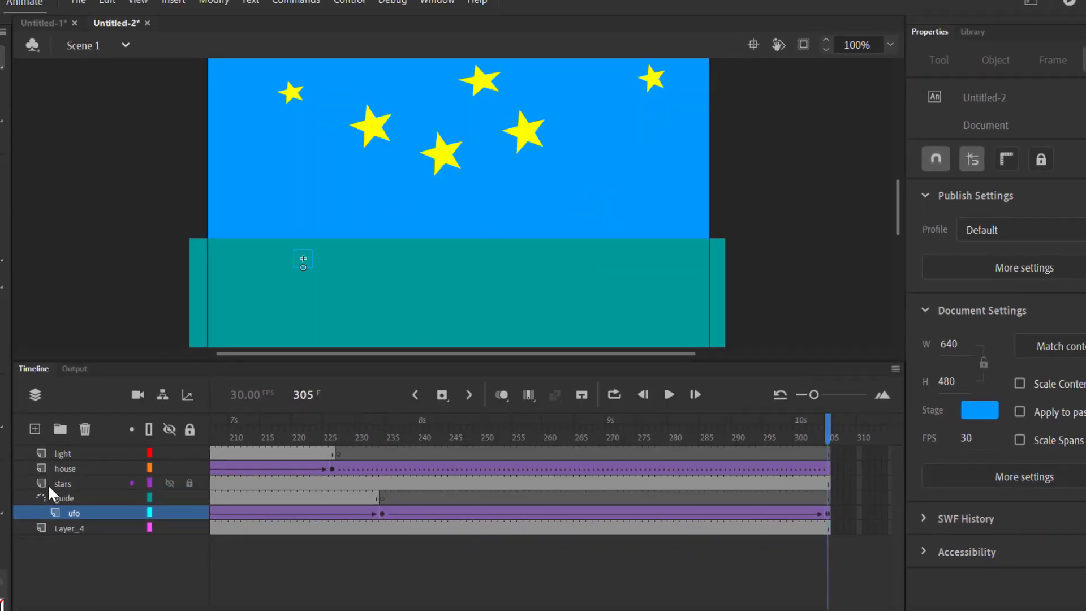
# Step: Move the stars layer to the bottom of the stack and test the movie as Untitled-2.swf
pyautogui.moveTo(45, 483); pyautogui.dragTo(50, 543)
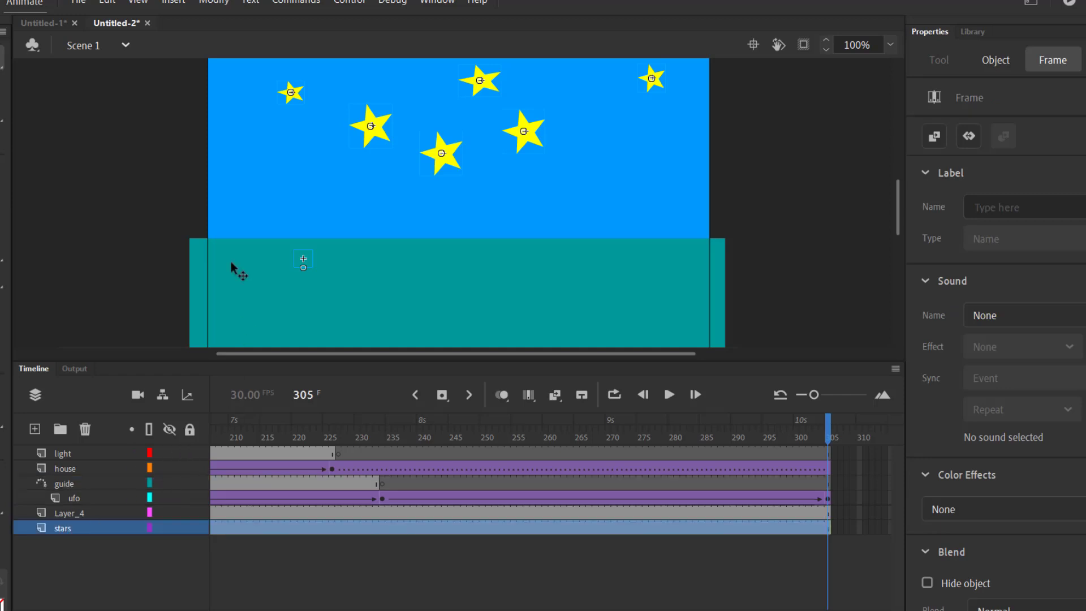
pyautogui.click(296, 3)
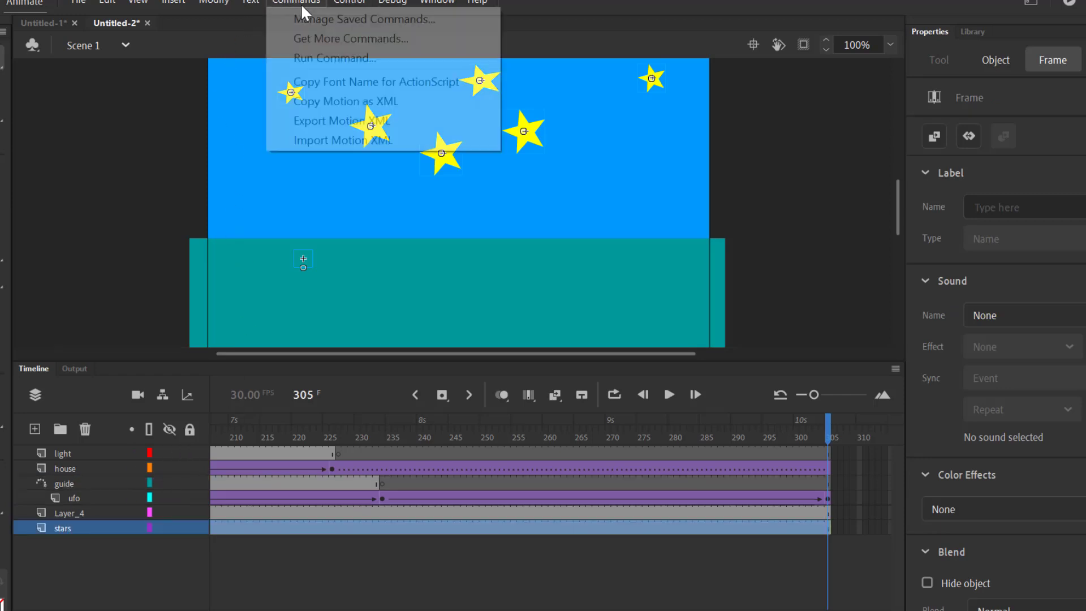
pyautogui.moveTo(347, 3)
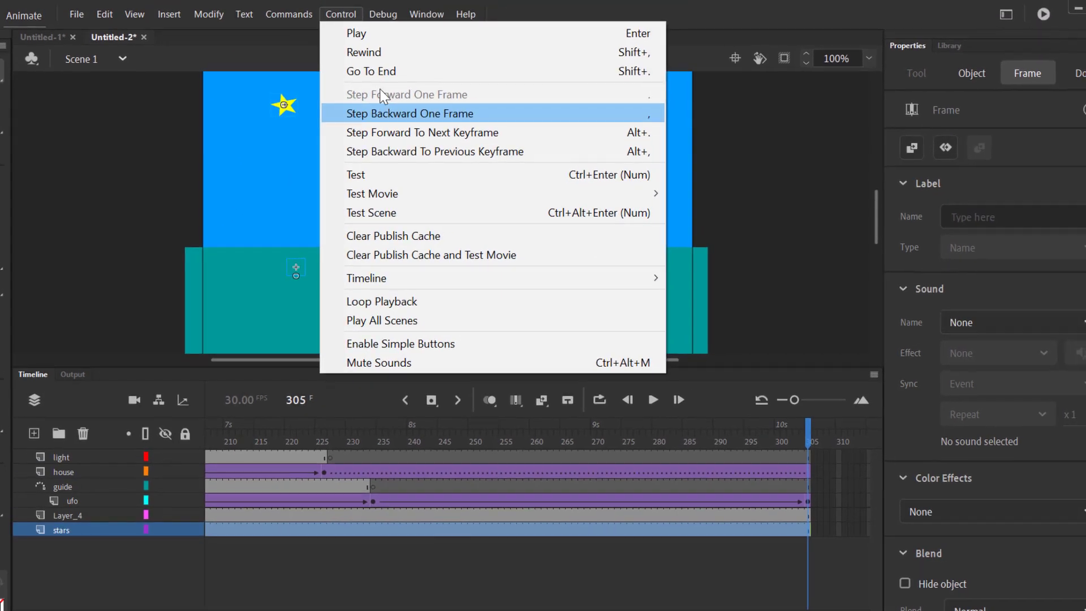
pyautogui.click(398, 169)
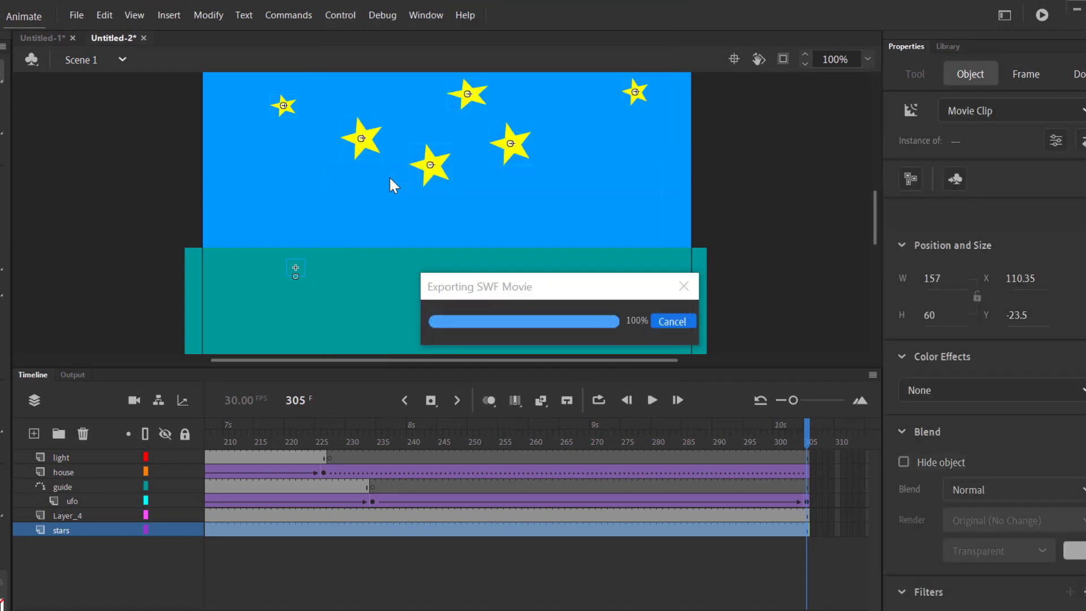